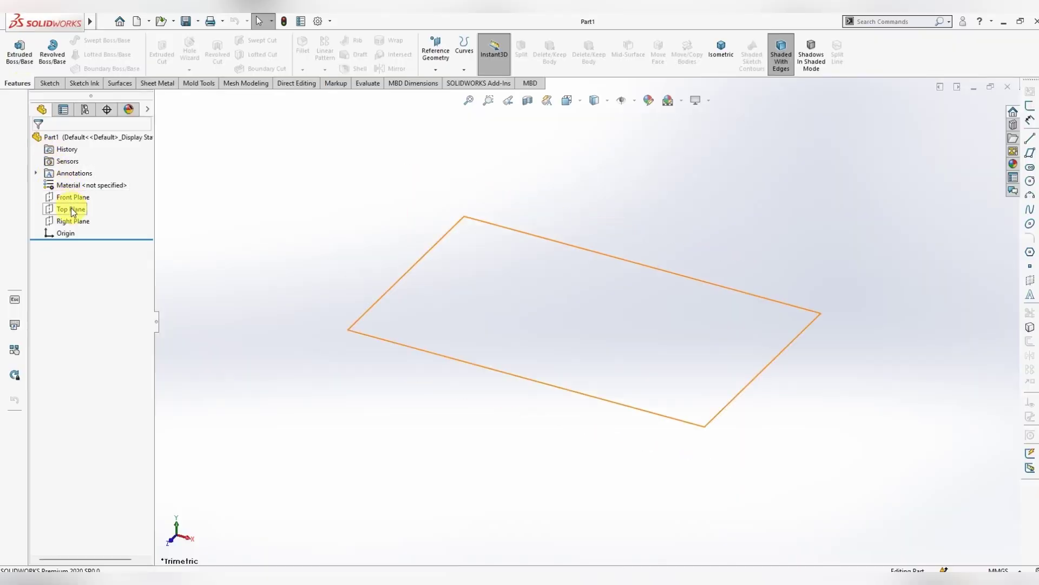
Start a sketch on the Top Plane and draw a vertical centerline below the origin.
click(72, 209)
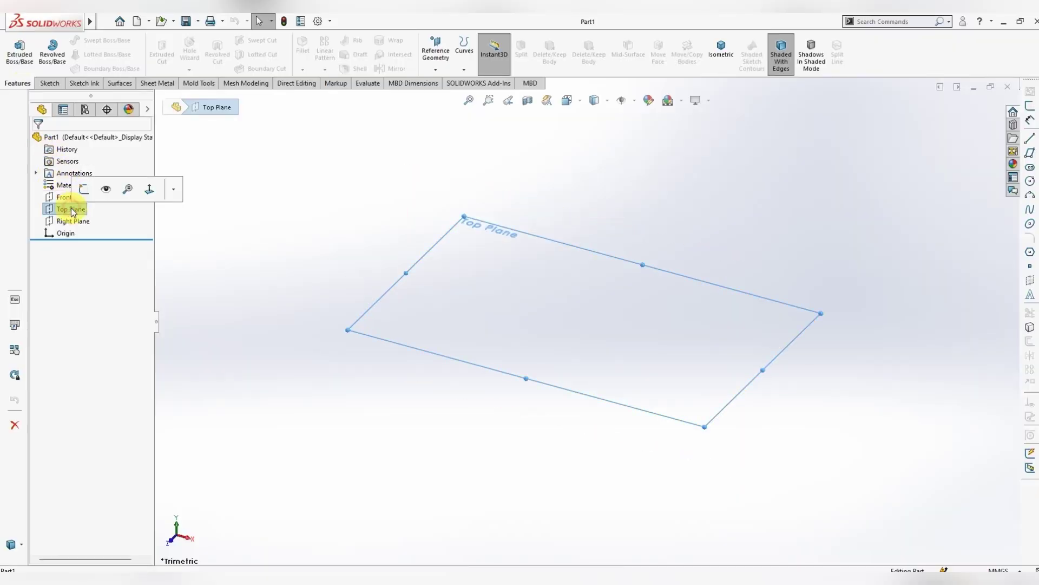
click(82, 185)
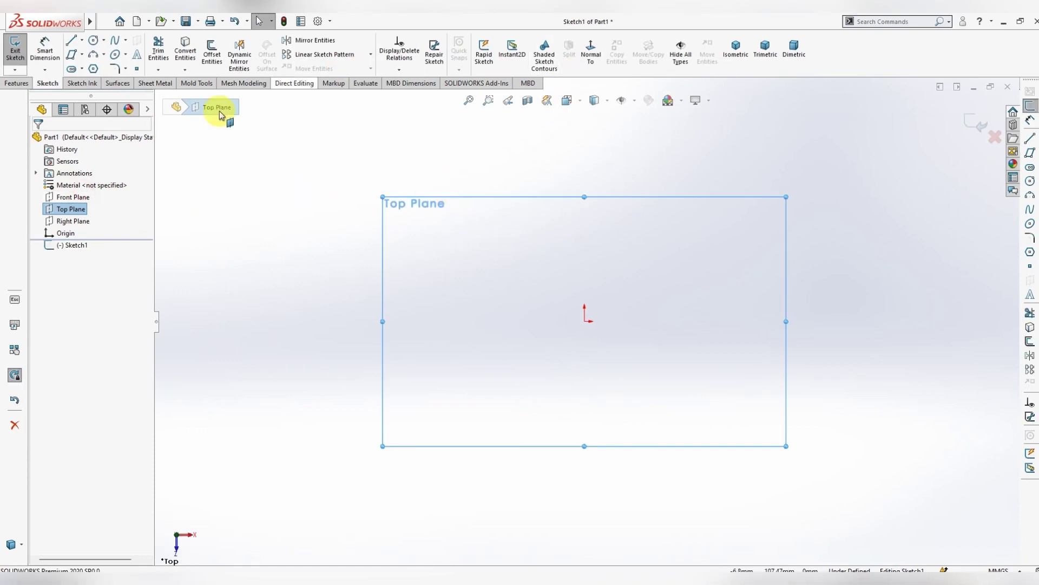
click(190, 127)
click(82, 40)
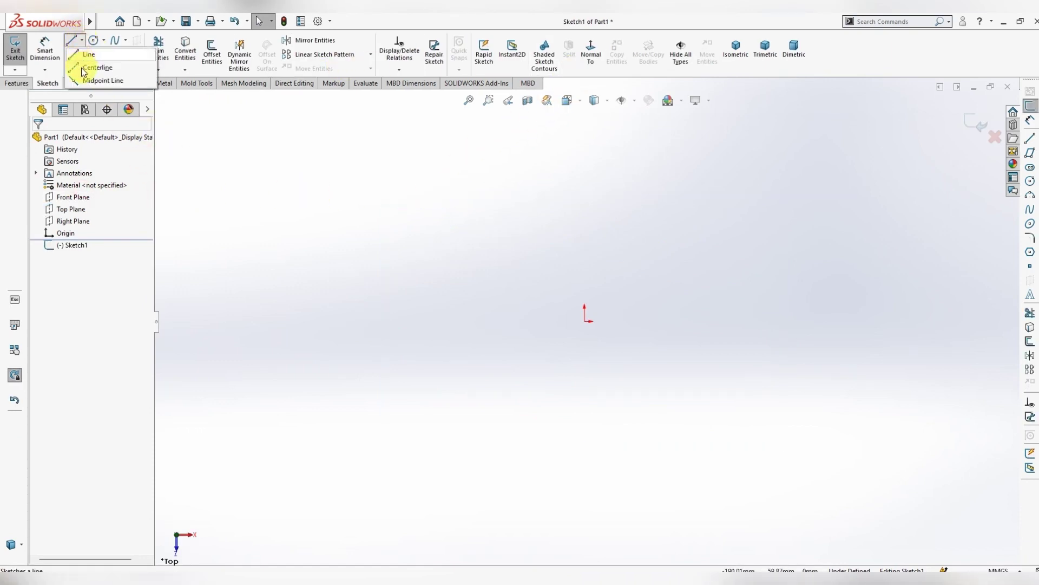
click(101, 63)
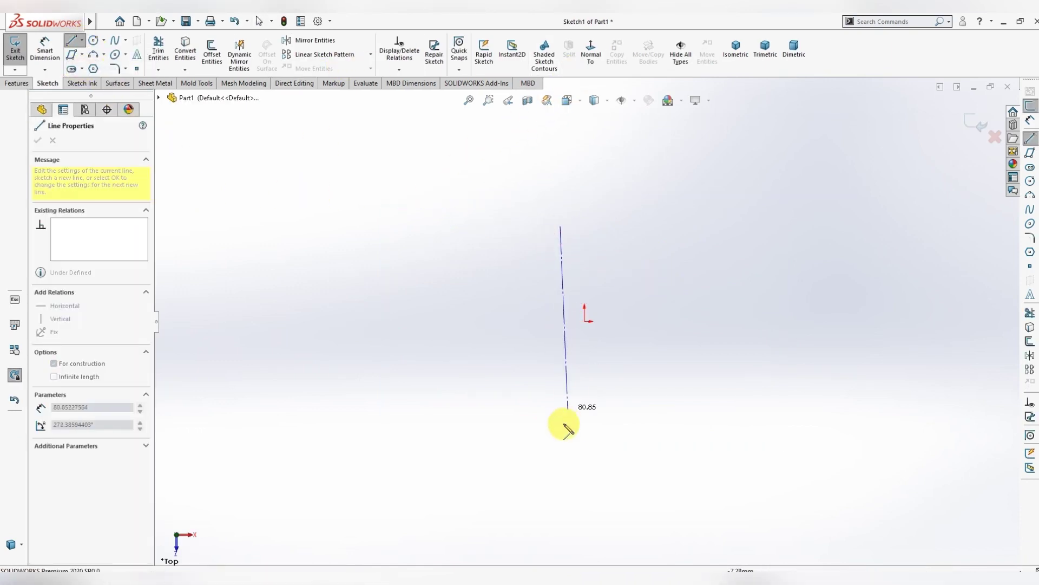
click(563, 482)
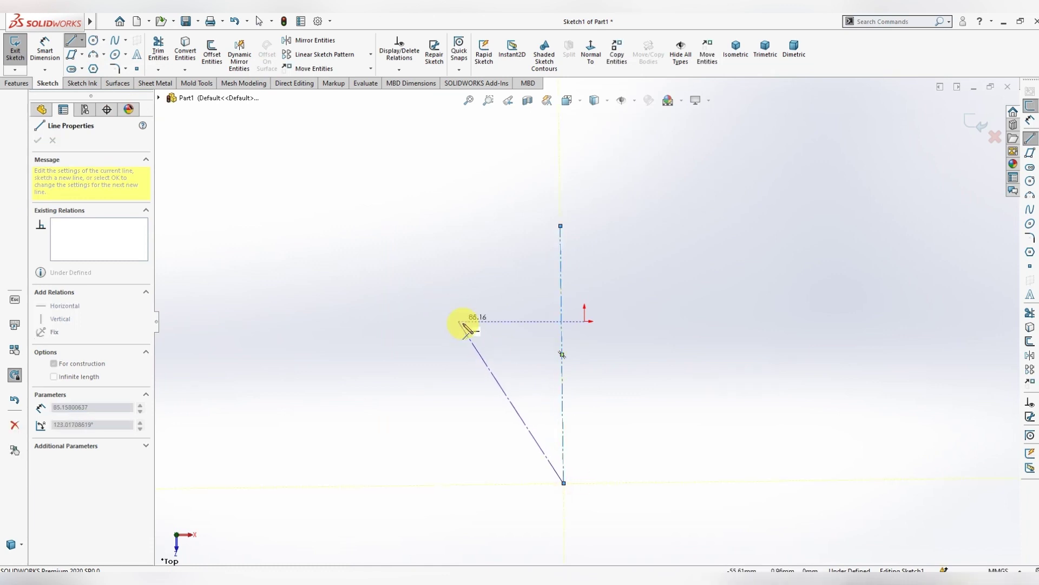
key(Escape)
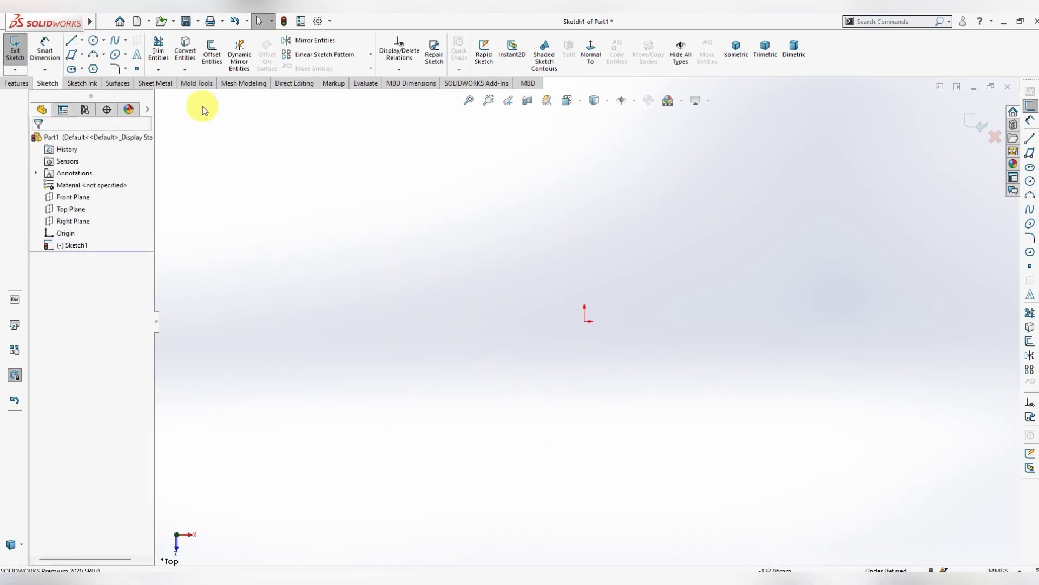
Draw a closed eight-sided line outline with angled corners around the origin.
click(81, 40)
click(84, 54)
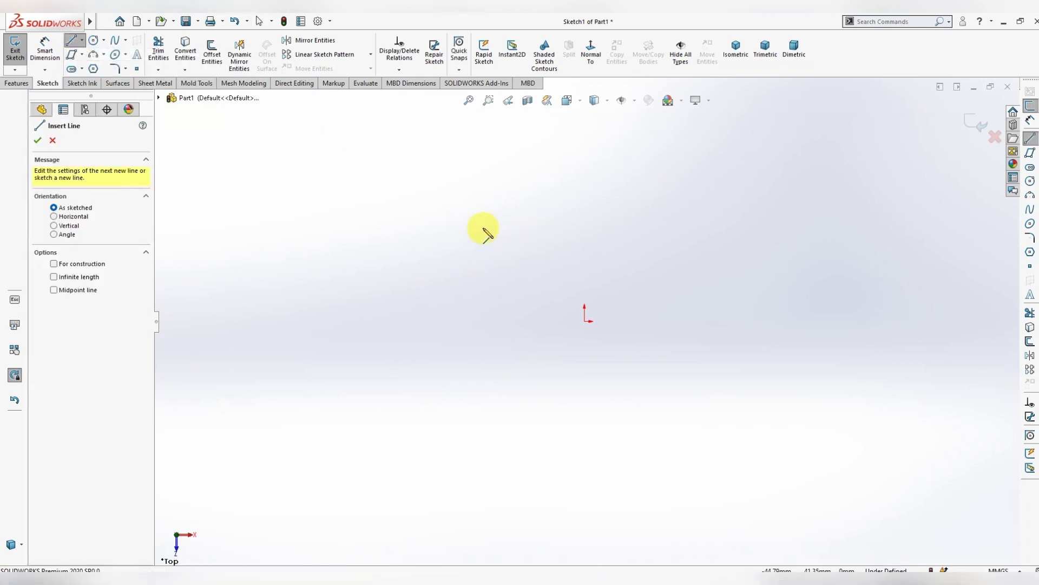
click(483, 228)
click(709, 227)
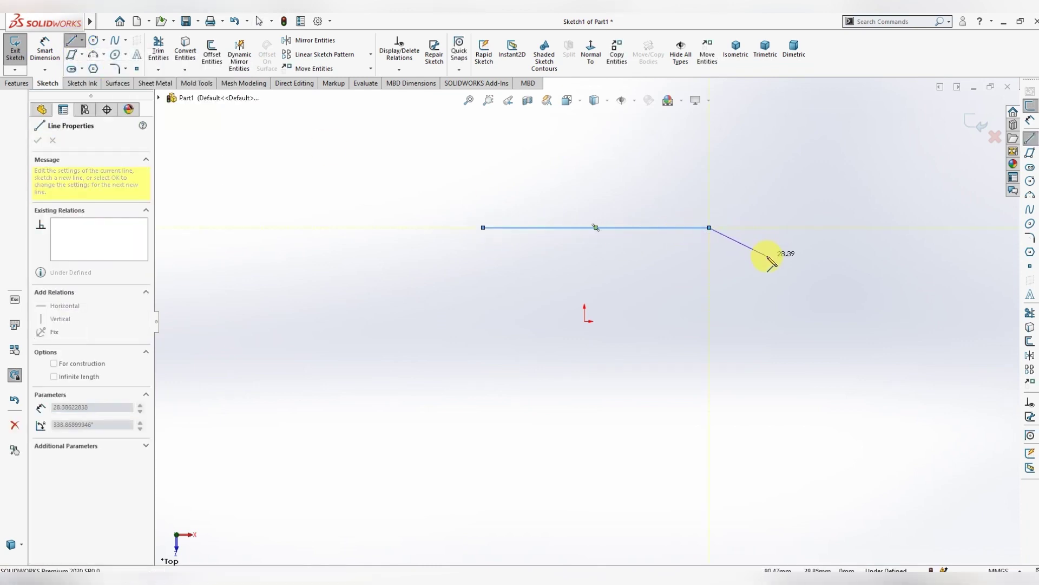
click(767, 256)
click(767, 424)
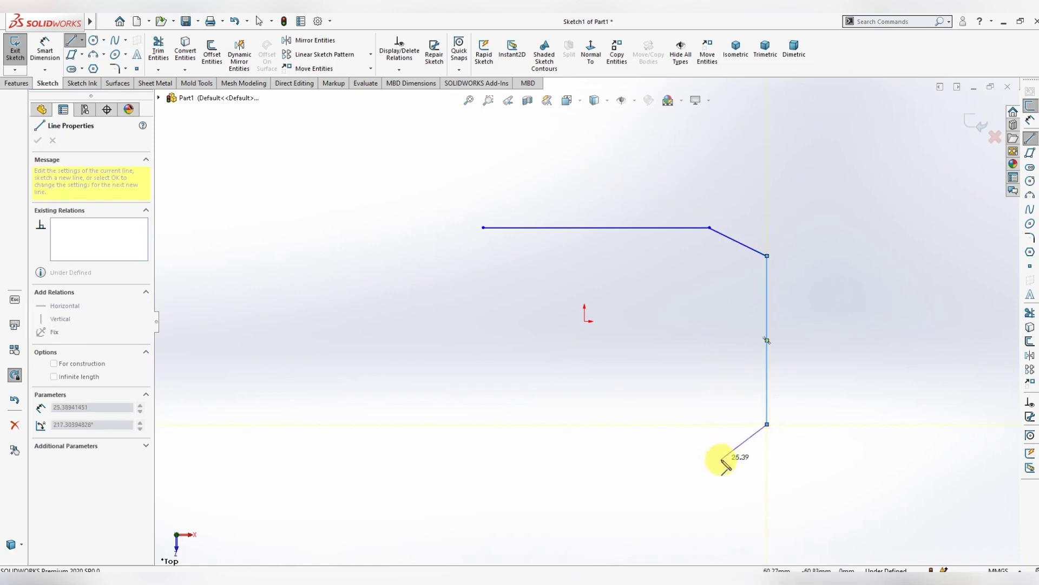
click(721, 459)
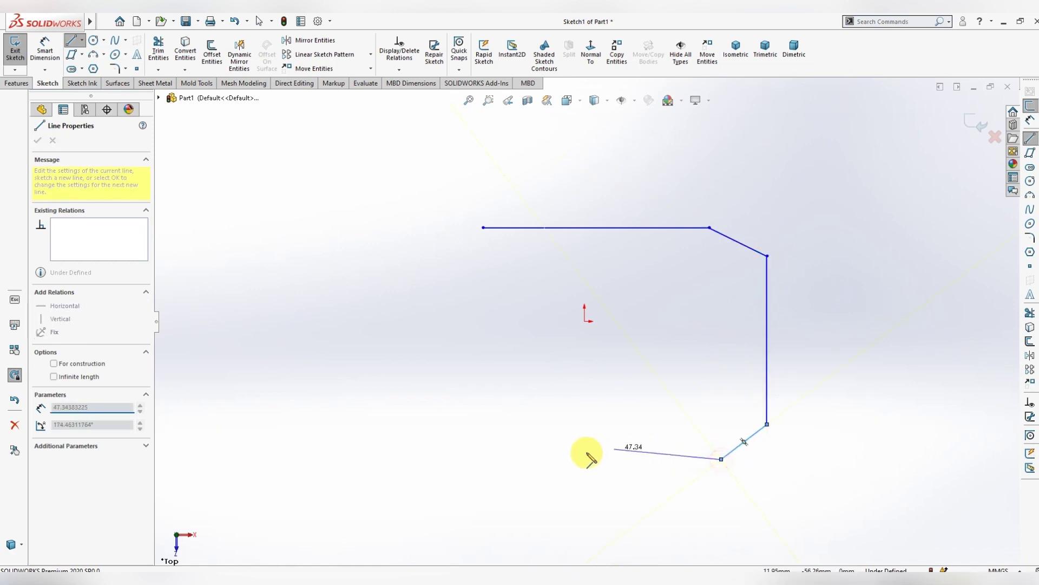
click(488, 459)
click(419, 432)
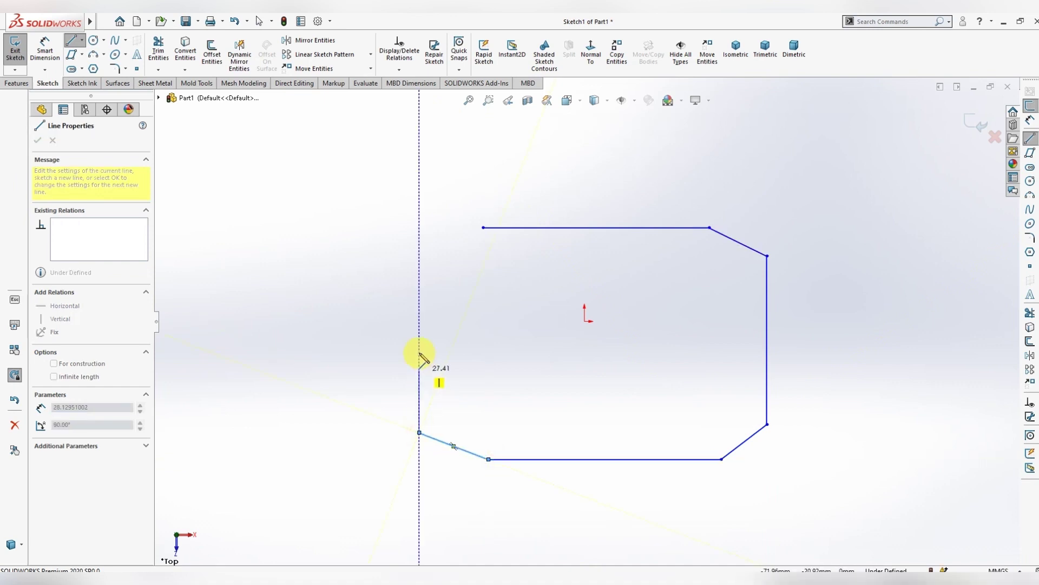
click(420, 269)
click(483, 227)
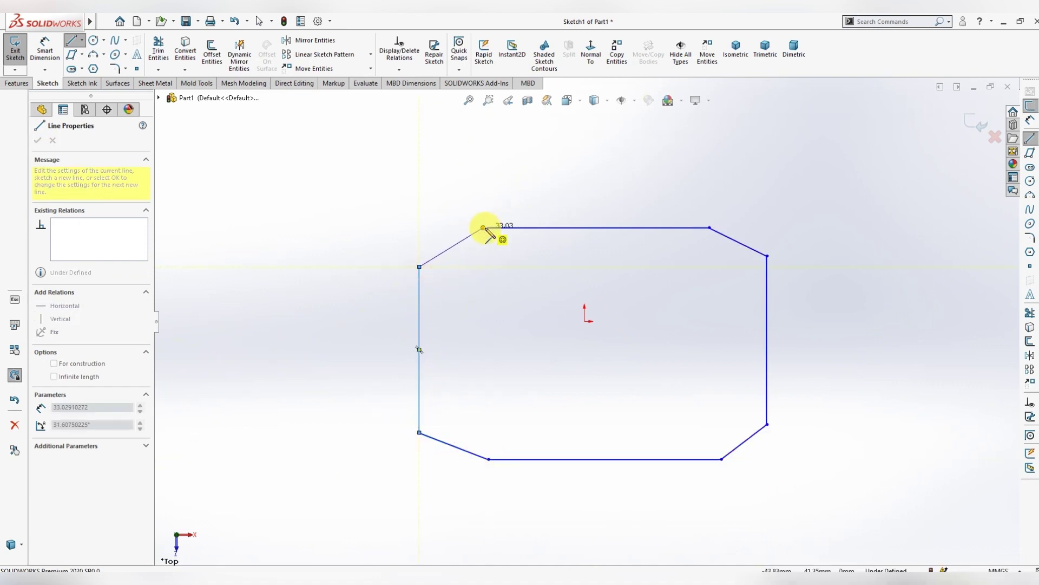
key(Escape)
scroll(410, 250, down, 2)
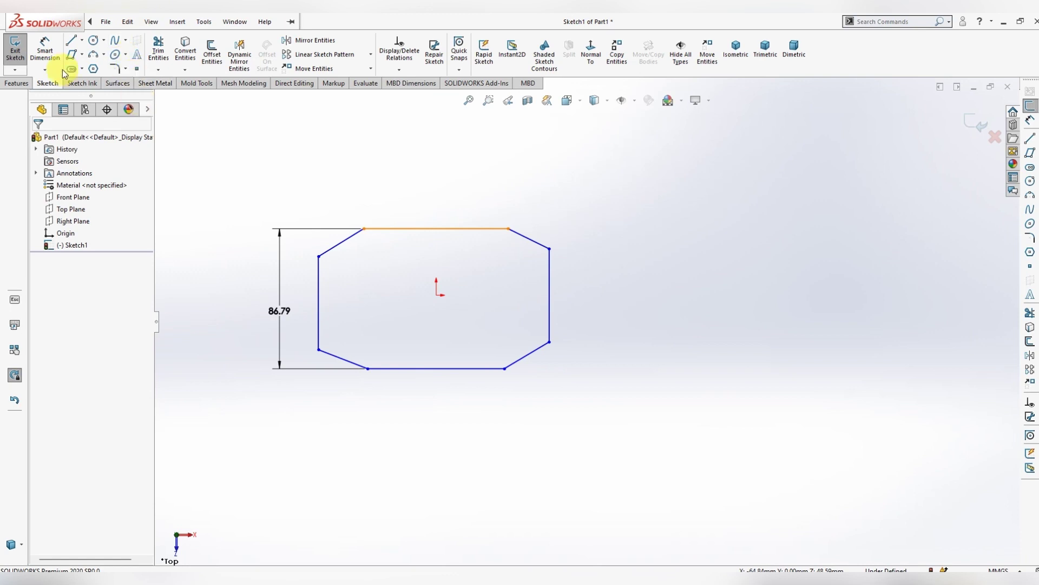
Change the outline's 86.79 height dimension to 120 mm.
click(45, 50)
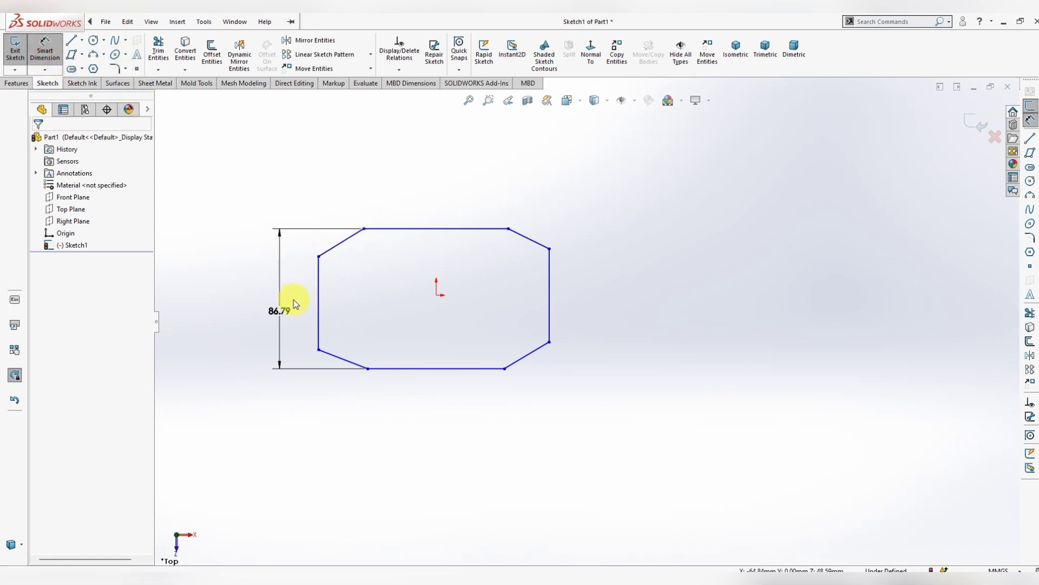
key(Escape)
drag(293, 302, 246, 296)
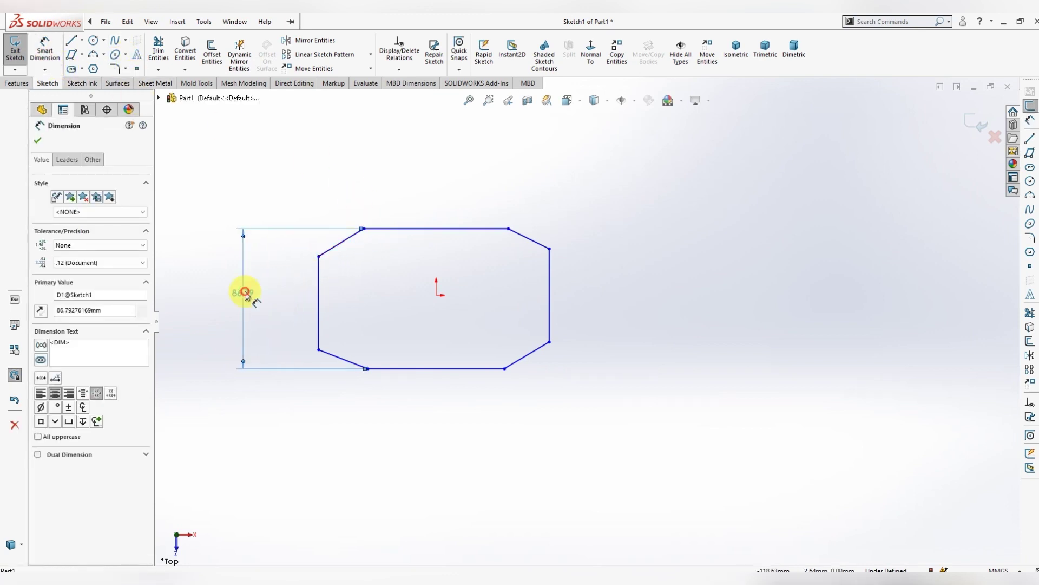
double_click(245, 294)
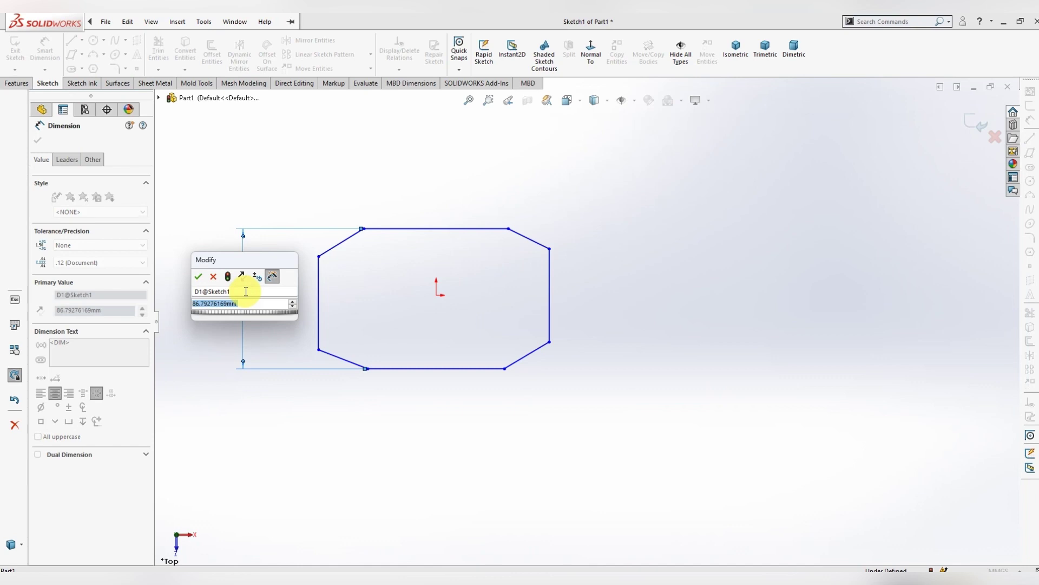
text(120)
key(Return)
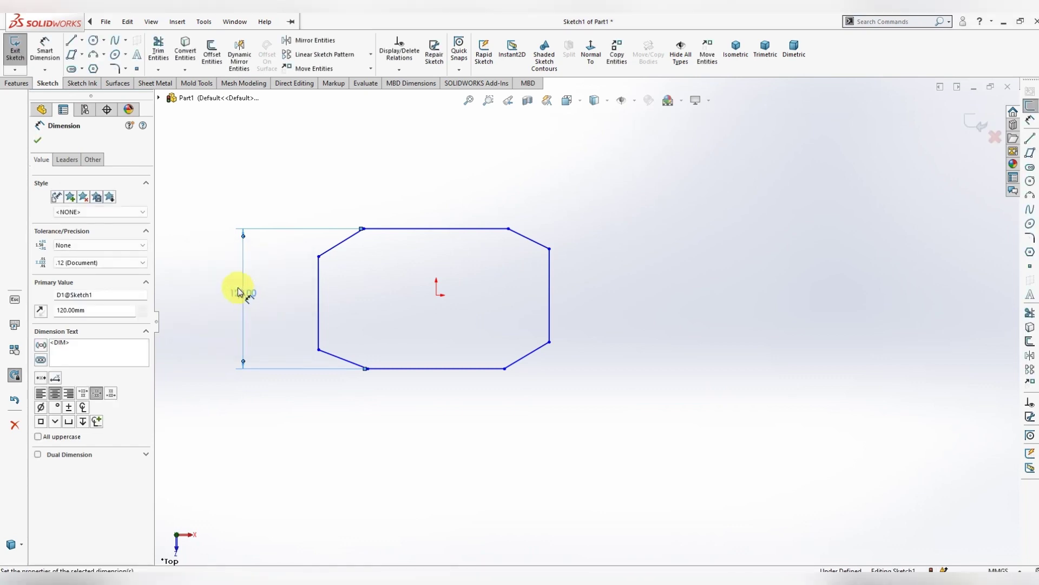
Dimension the upper-left chamfer at 15 mm and the lower-left chamfer at 15 mm.
click(344, 243)
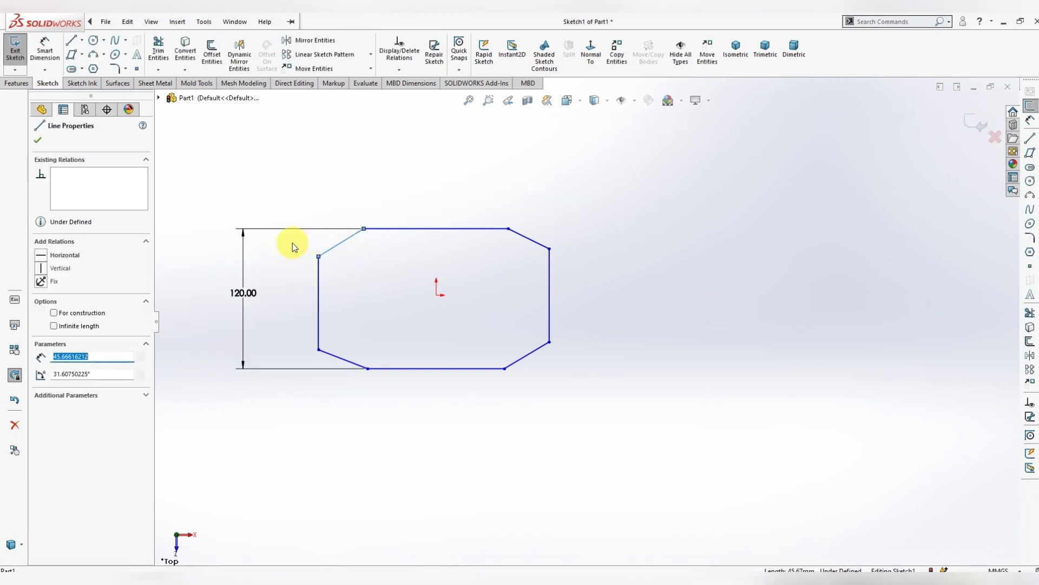
click(253, 203)
click(45, 54)
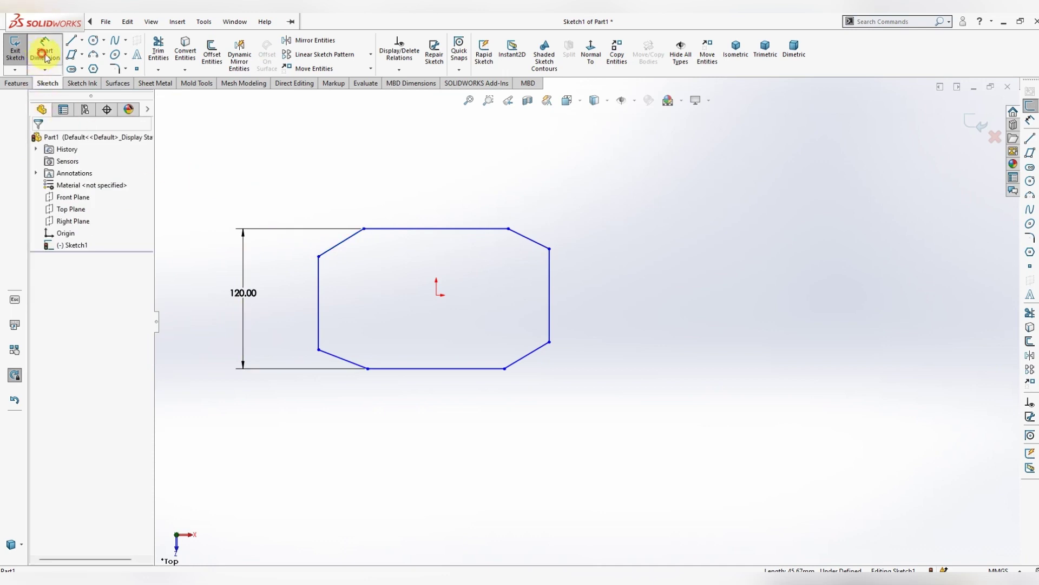
click(341, 250)
click(288, 242)
key(Return)
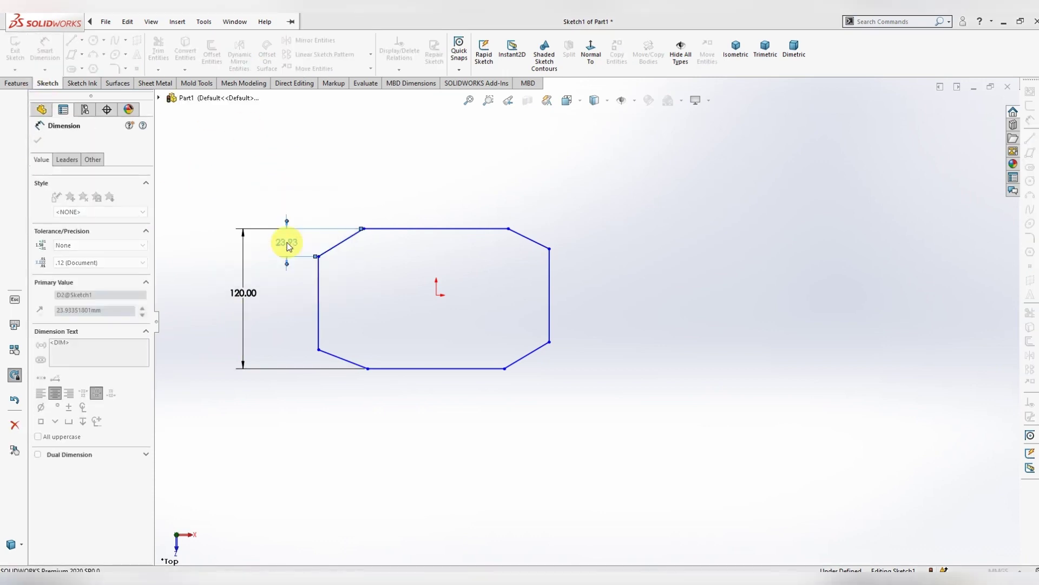
click(335, 350)
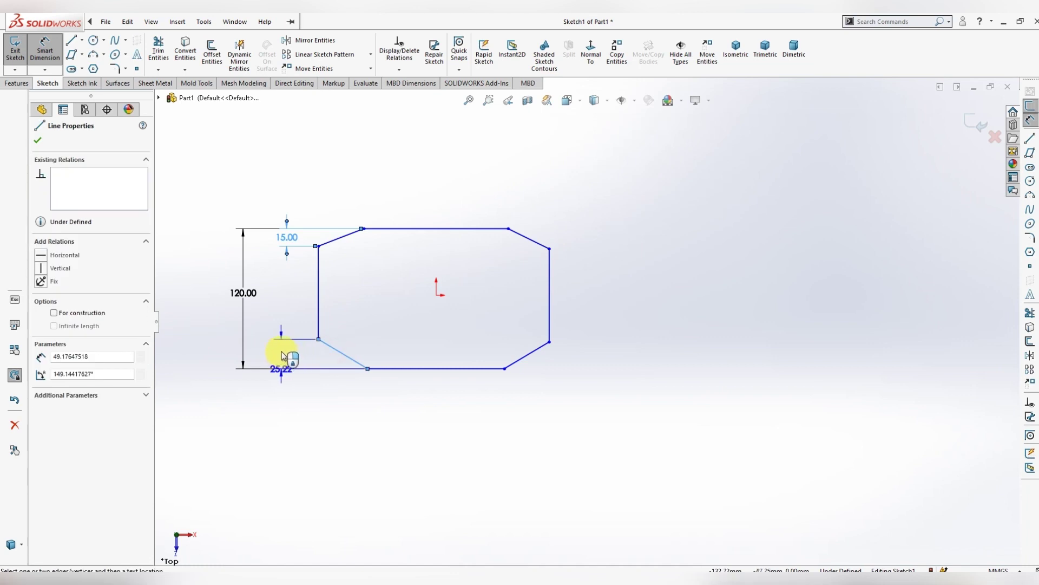
click(281, 352)
text(15)
key(Return)
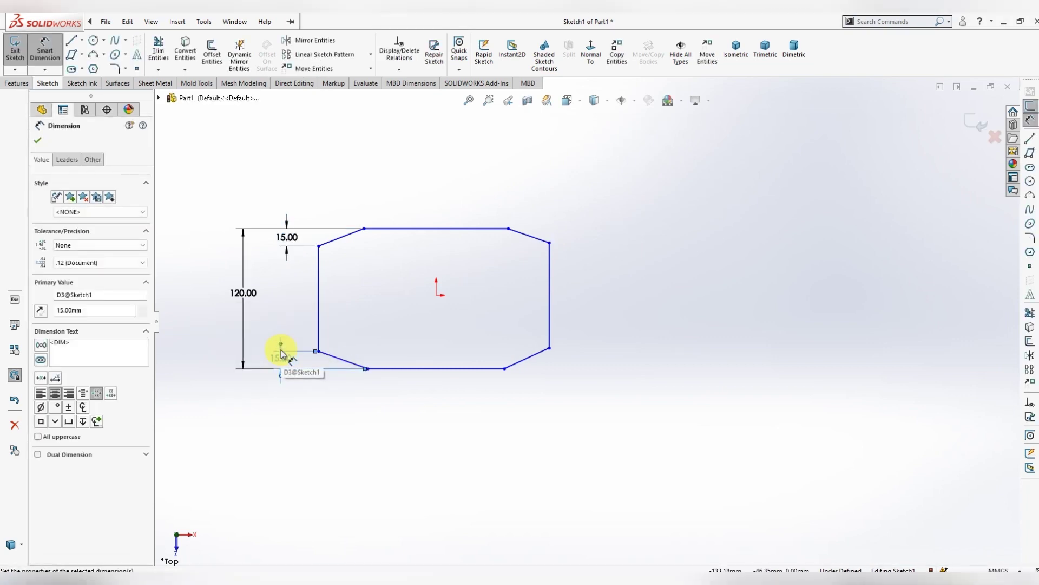
Add a 90 mm left-side dimension, then undo the recent dimension changes.
click(319, 295)
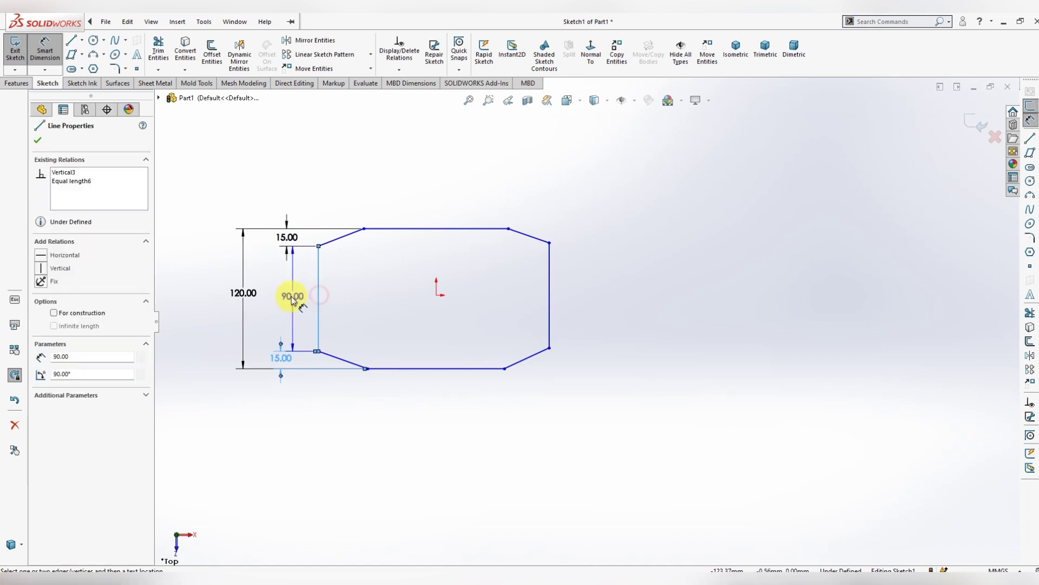
click(277, 298)
key(Escape)
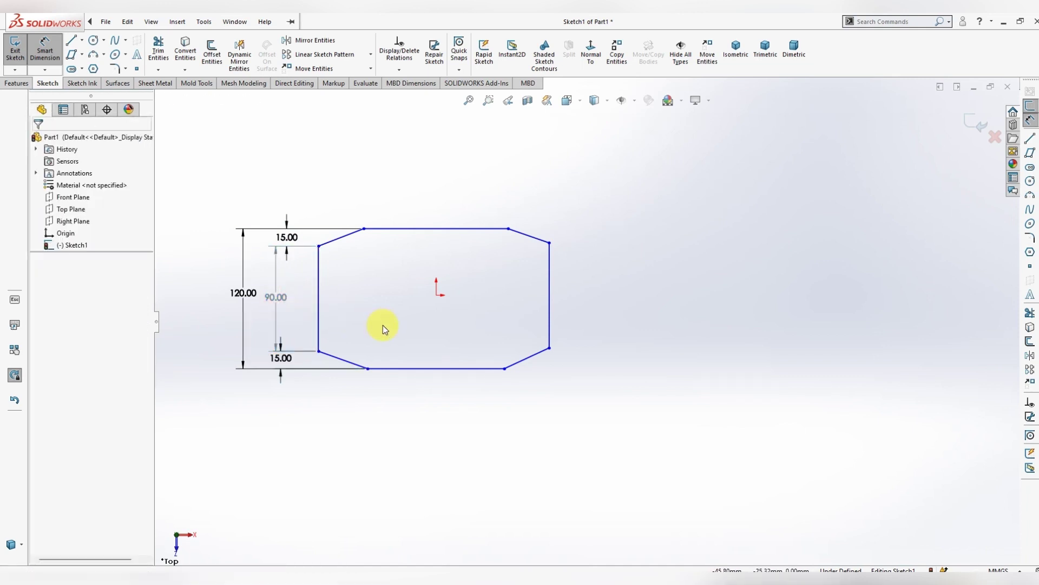
key(ctrl+z)
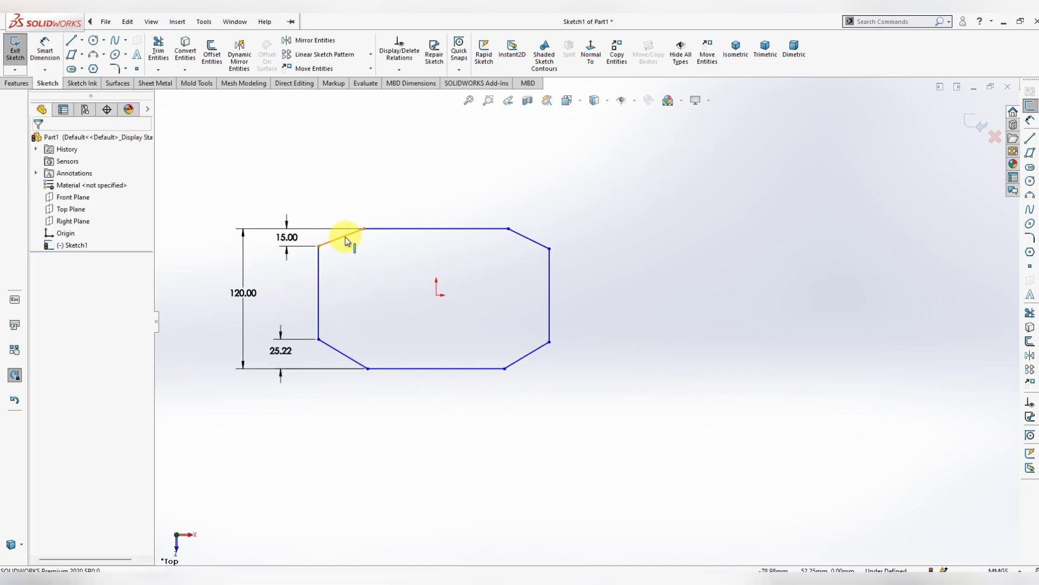
click(45, 50)
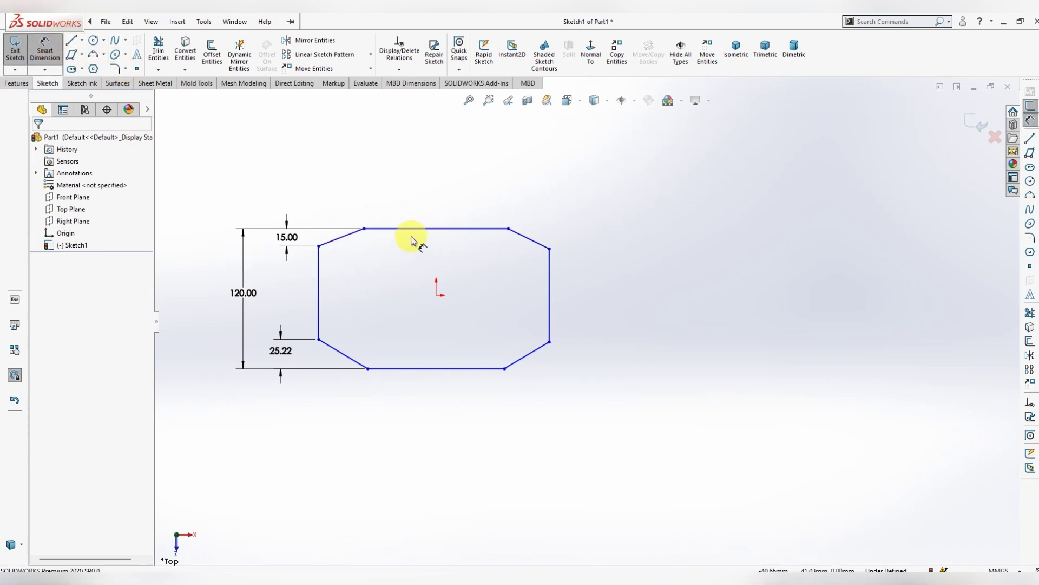
Try dimensioning the right-side chamfers at 15 mm, then undo the change.
click(520, 237)
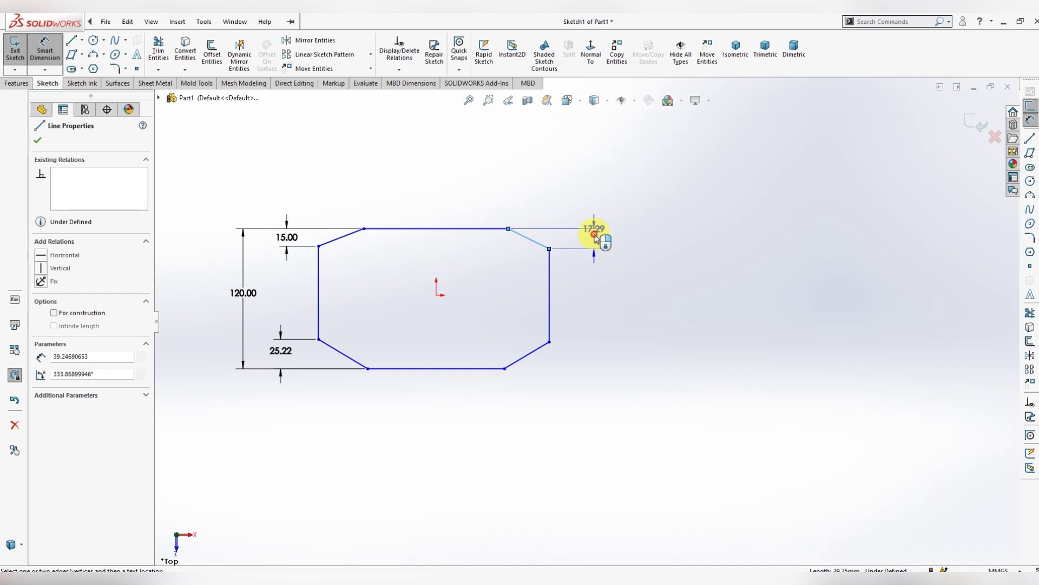
click(594, 237)
text(15)
key(Return)
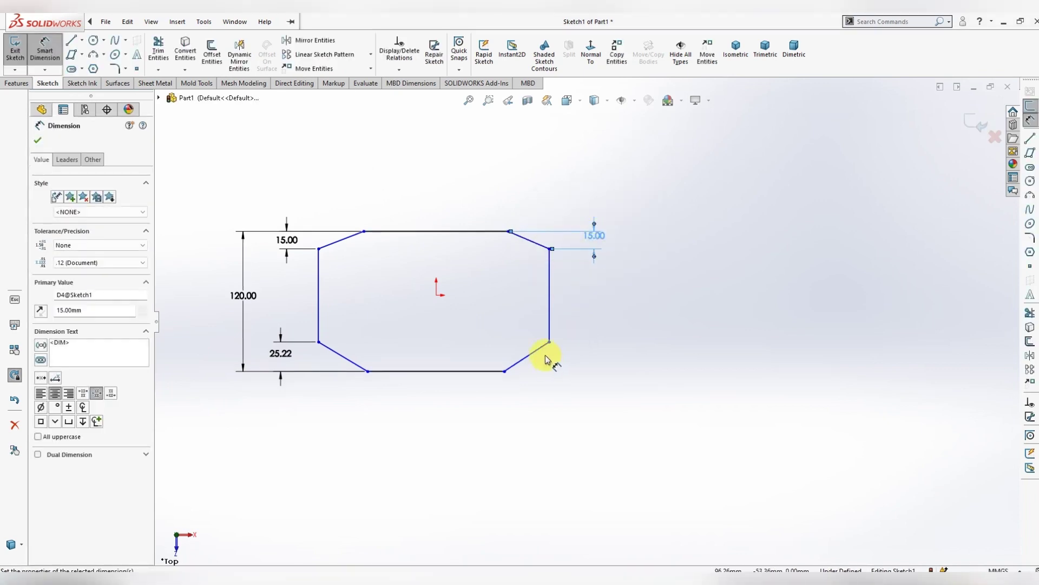
click(548, 358)
click(587, 363)
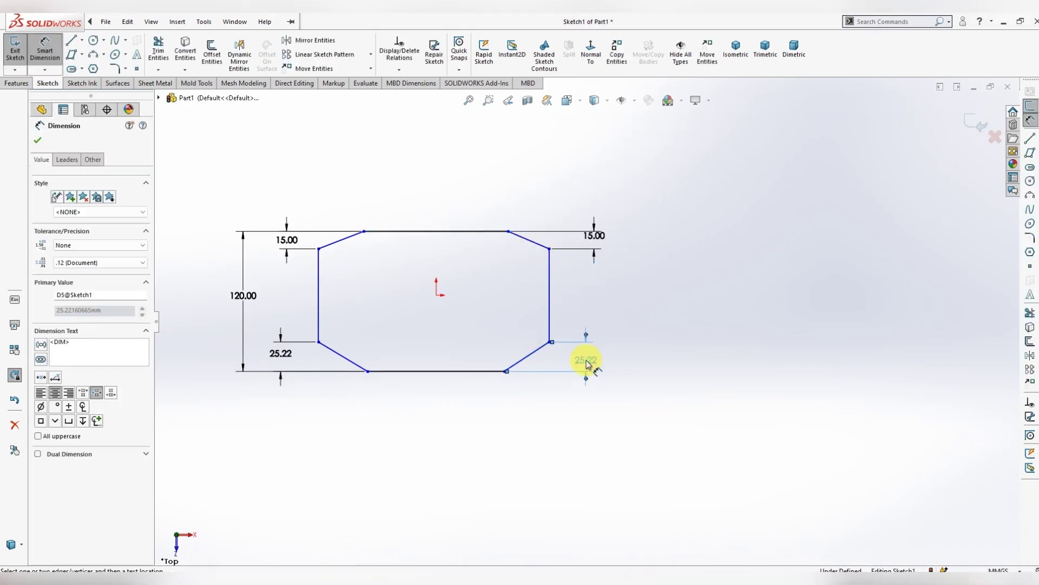
key(Escape)
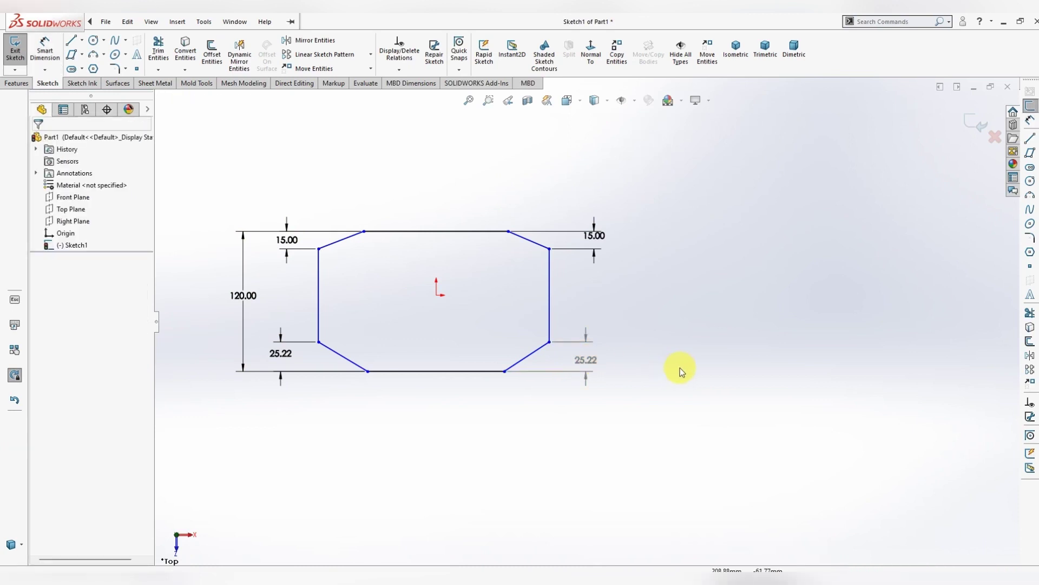
key(ctrl+z)
key(ctrl+z)
Change the lower-left chamfer's 25.22 dimension to 15 mm.
click(341, 353)
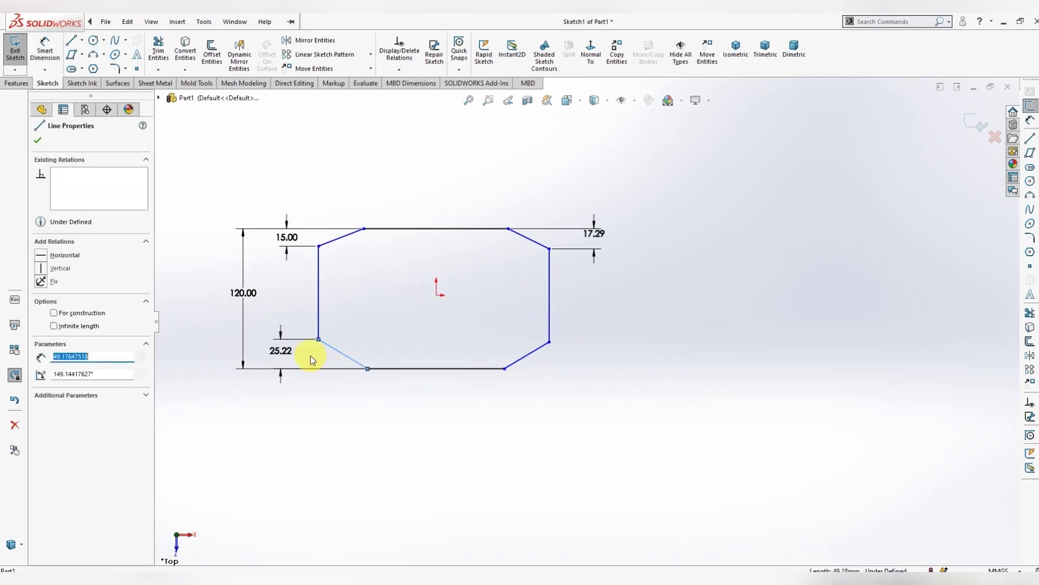
double_click(281, 351)
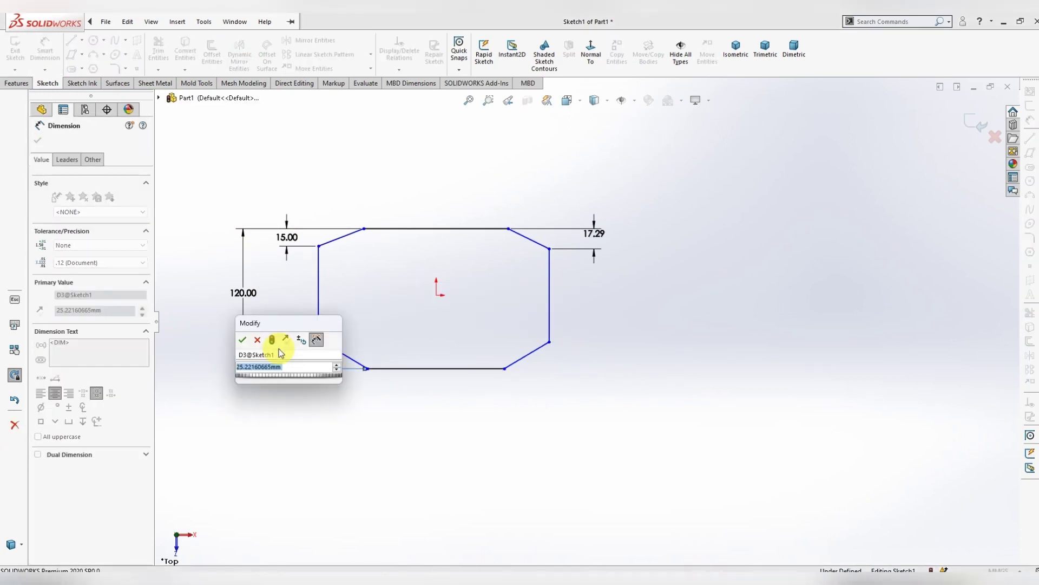
text(15)
key(Return)
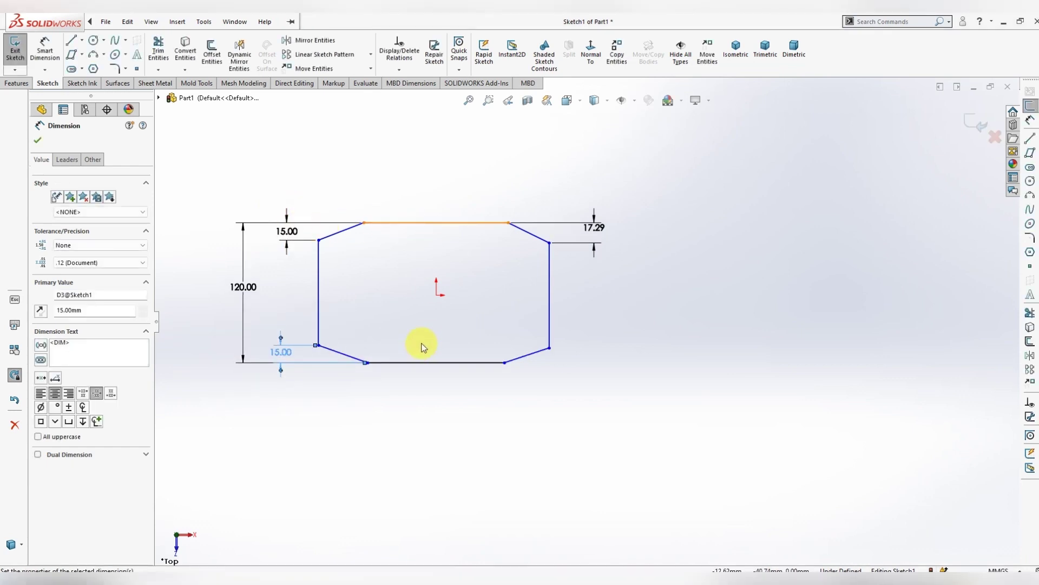
click(423, 347)
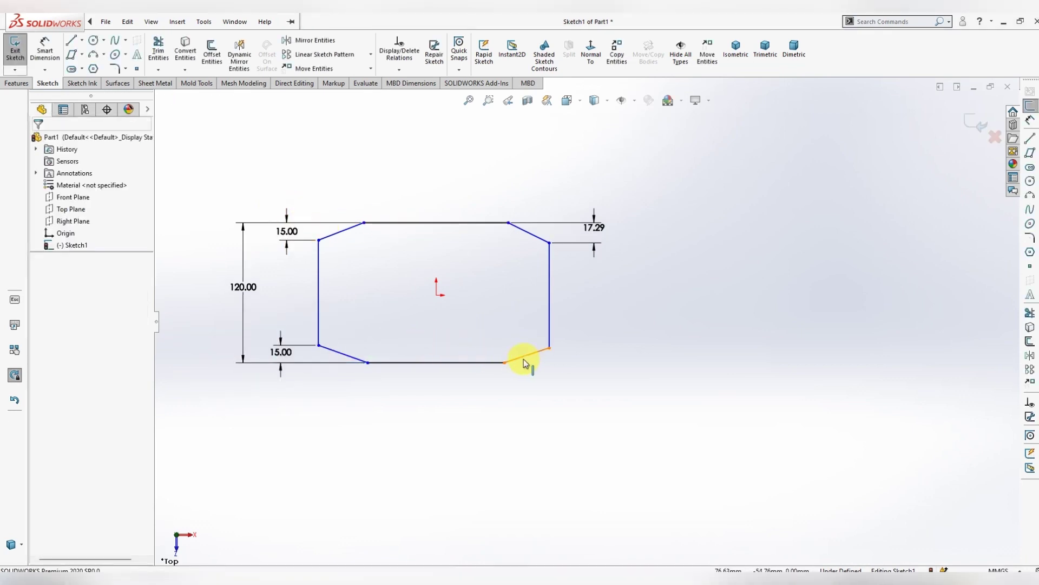
Make the two lower chamfer lines equal and pick both side lines for a width dimension.
click(348, 354)
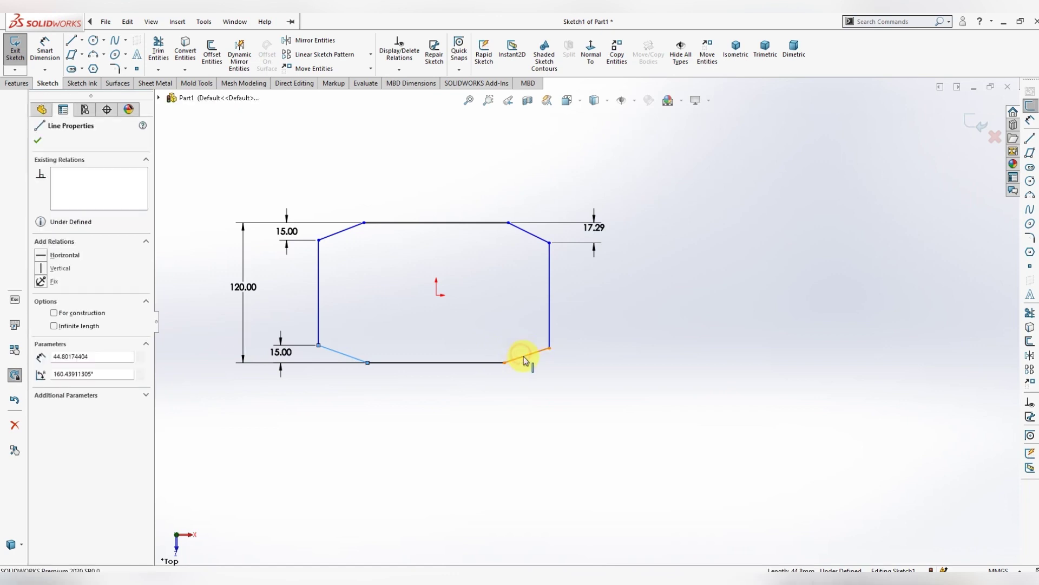
ctrl+click(524, 360)
click(666, 298)
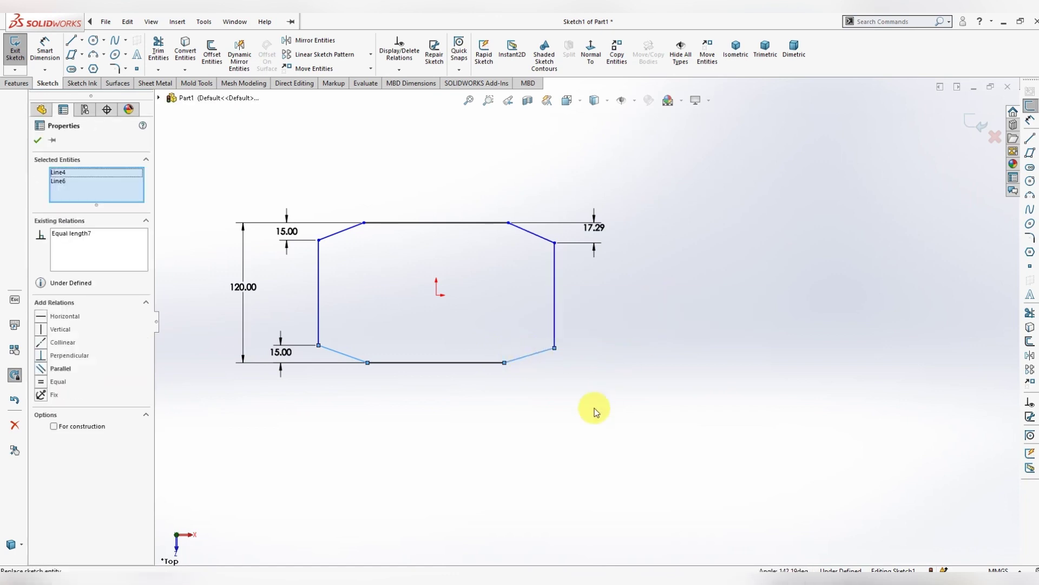
click(596, 413)
click(45, 49)
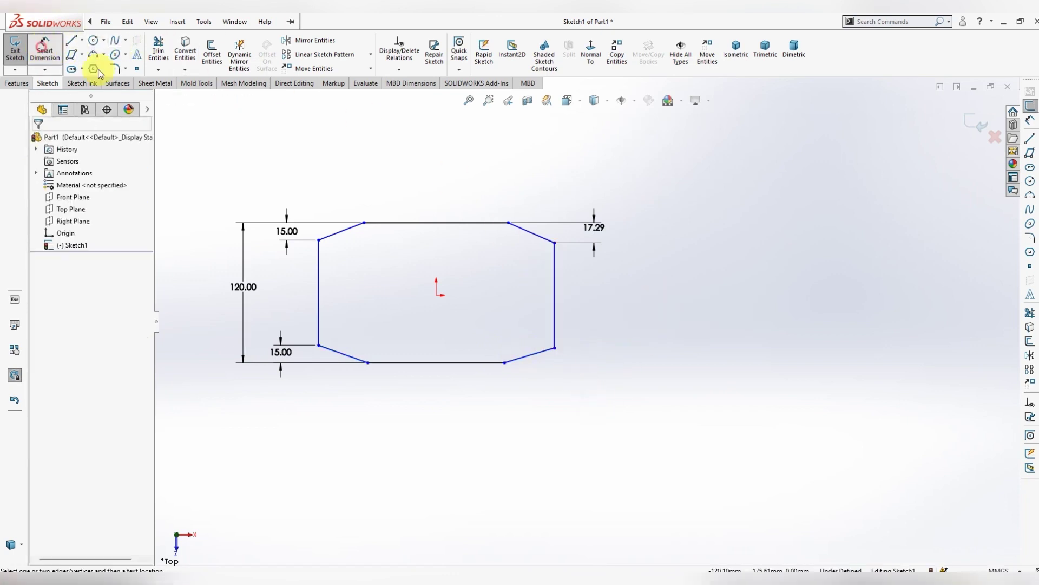
click(317, 275)
click(554, 291)
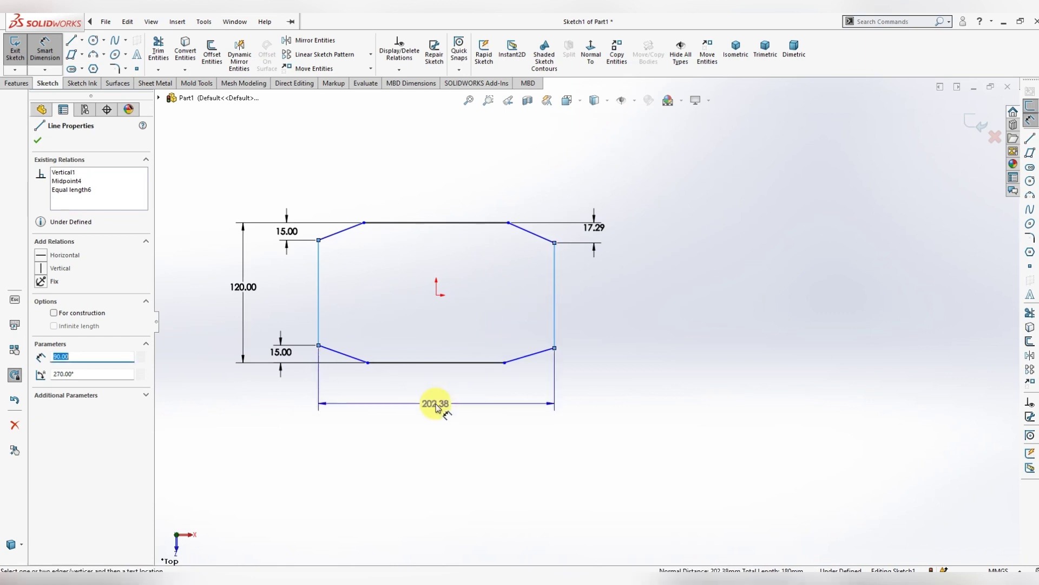
Set the overall width to 140 mm and the bottom edge to 88 mm.
click(436, 407)
text(140)
key(Return)
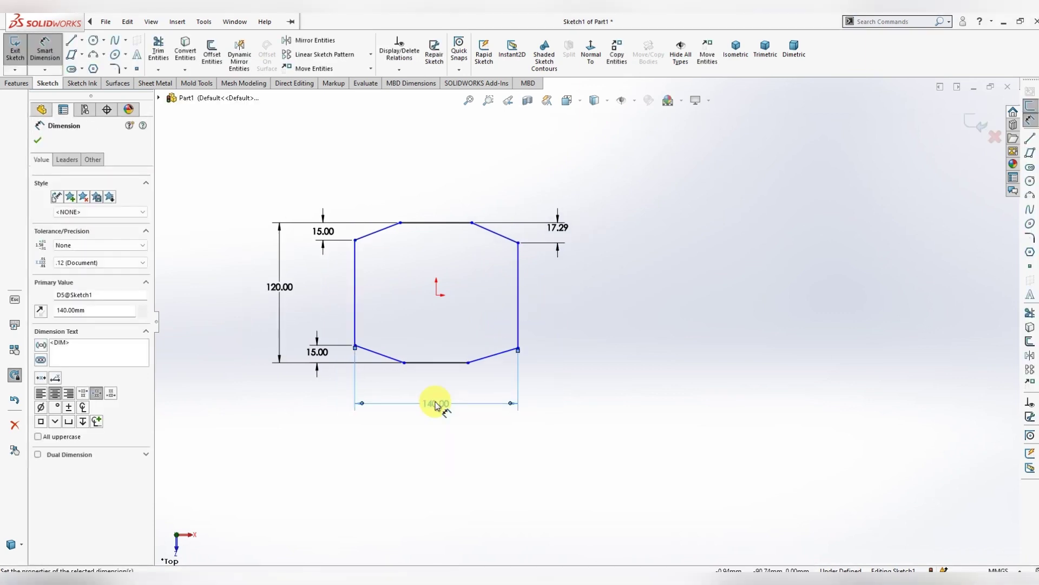
scroll(409, 287, down, 1)
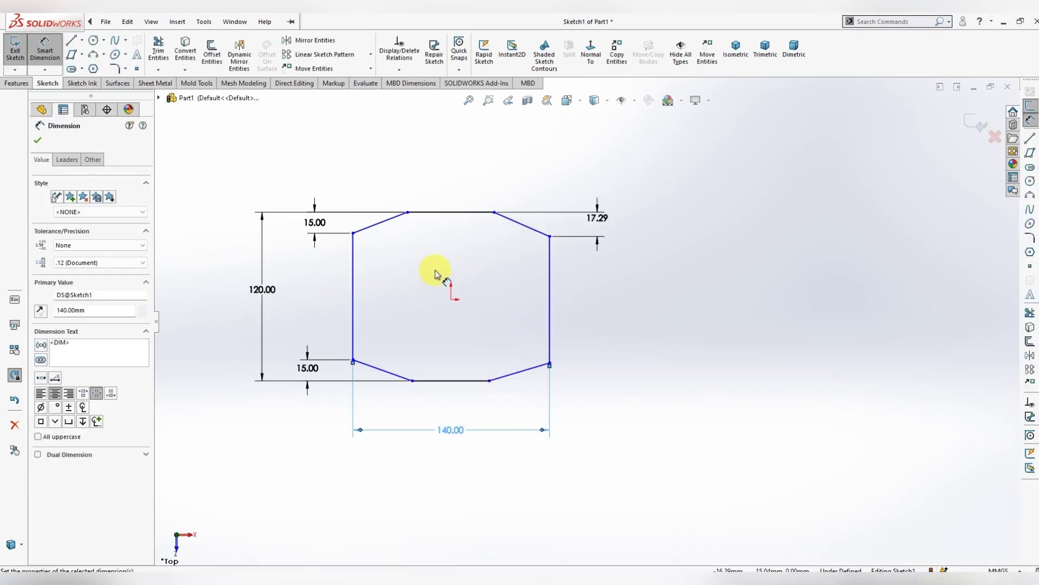
click(446, 381)
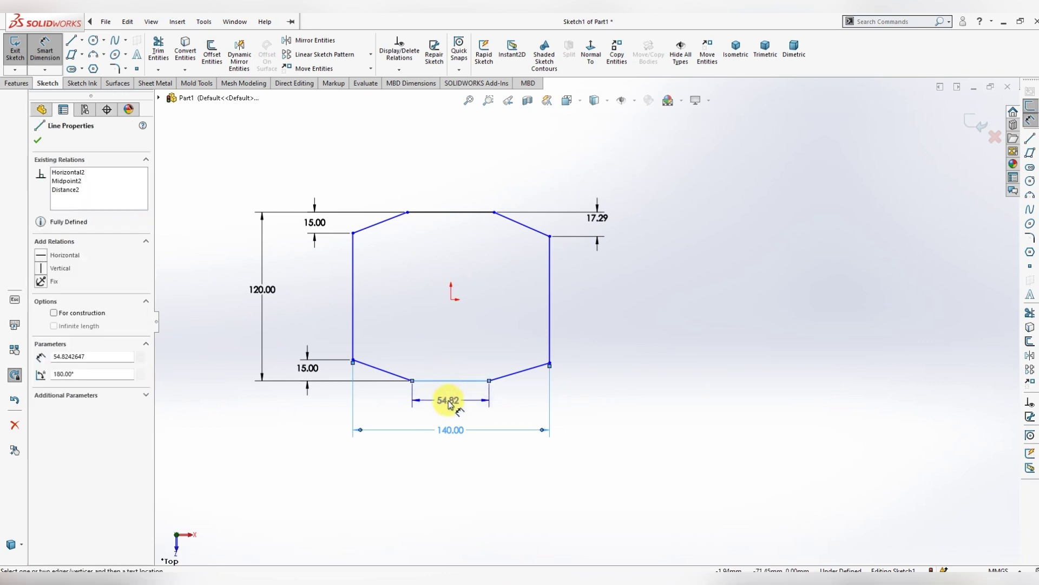
click(449, 404)
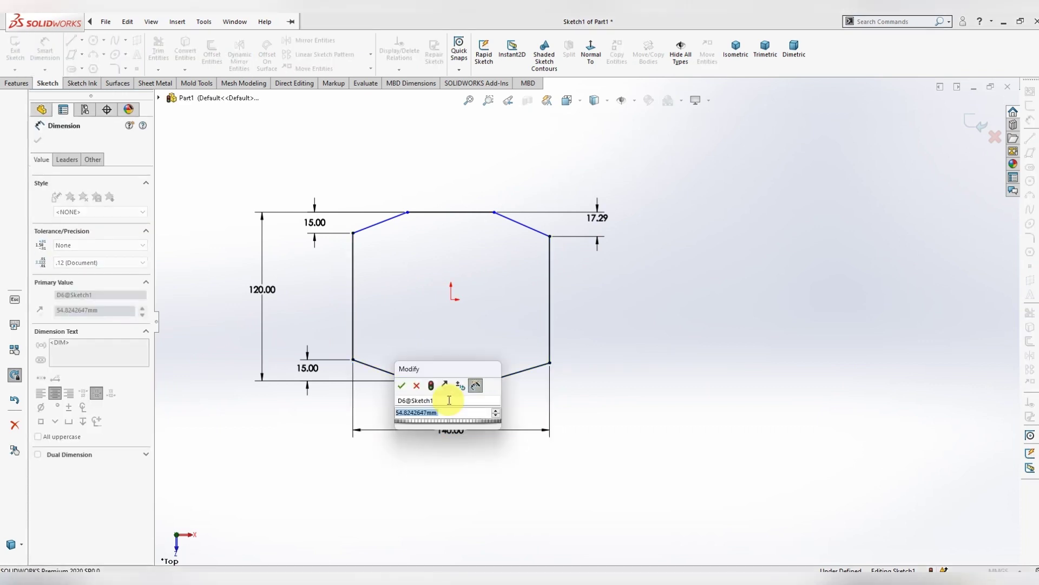
text(8)
key(Return)
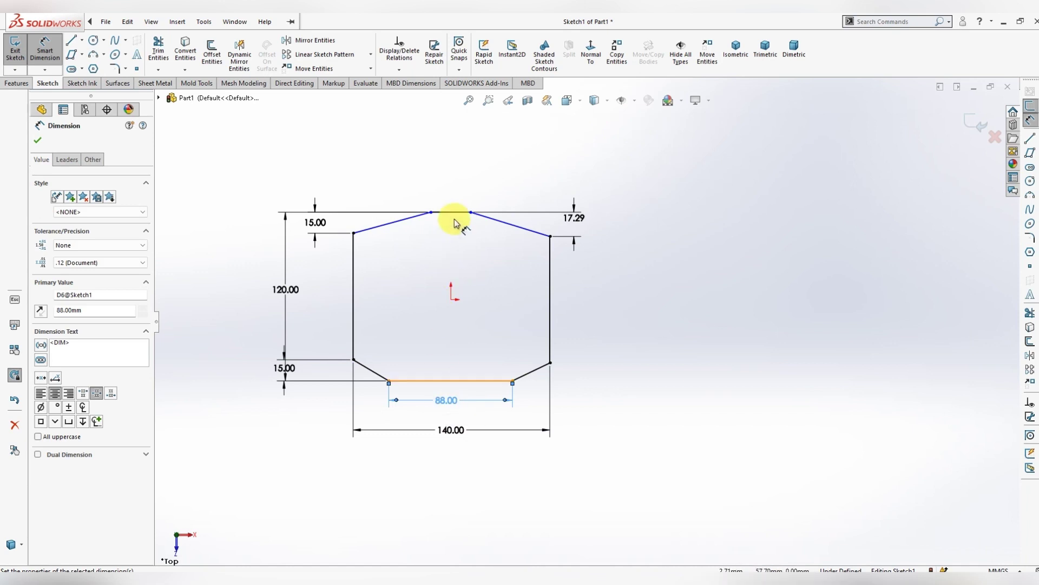
Dimension the top edge at 88 mm and undo a stray right-side dimension.
click(443, 205)
click(447, 185)
text(88)
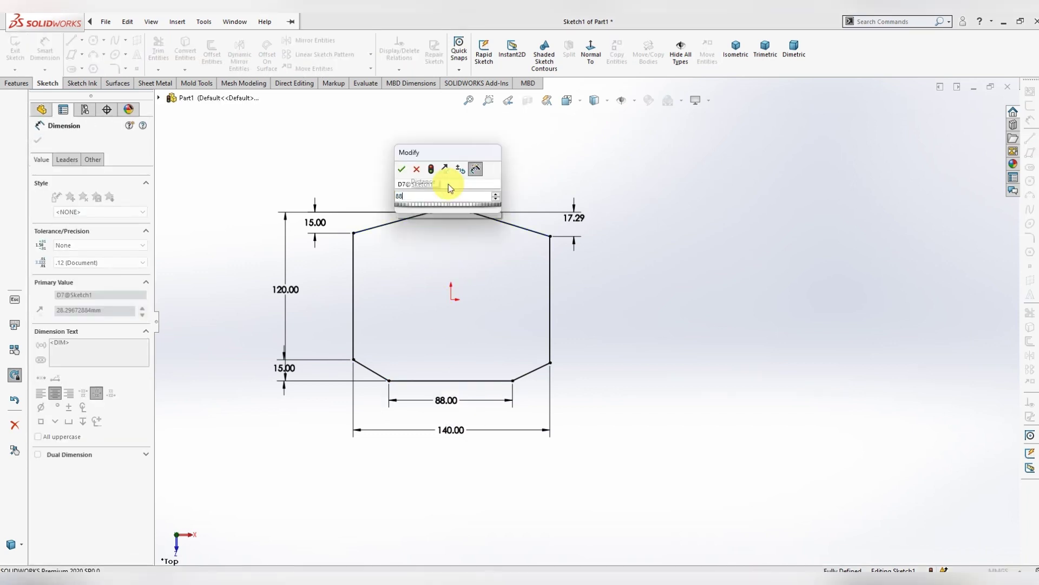
key(Return)
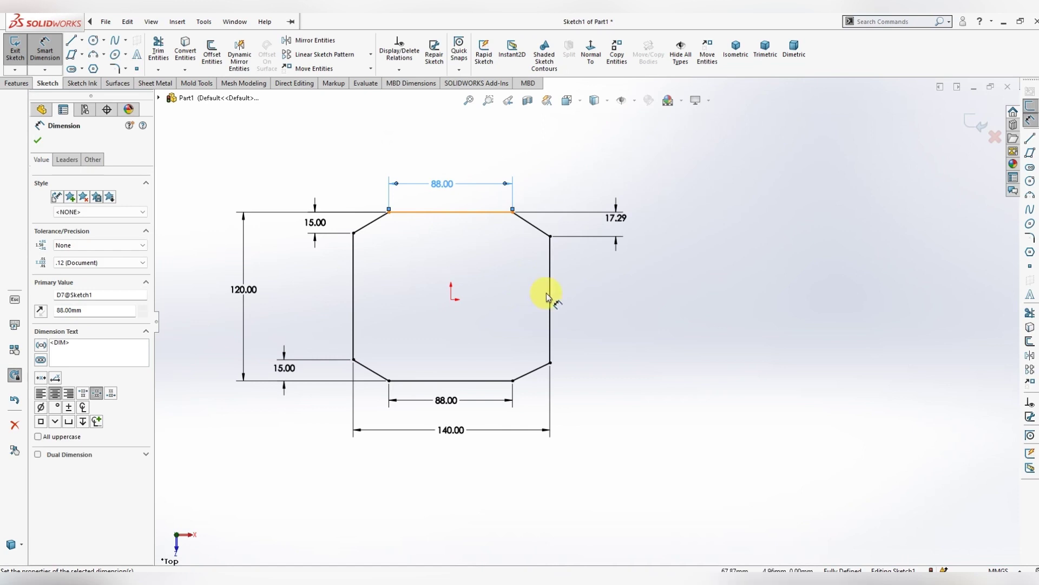
click(551, 298)
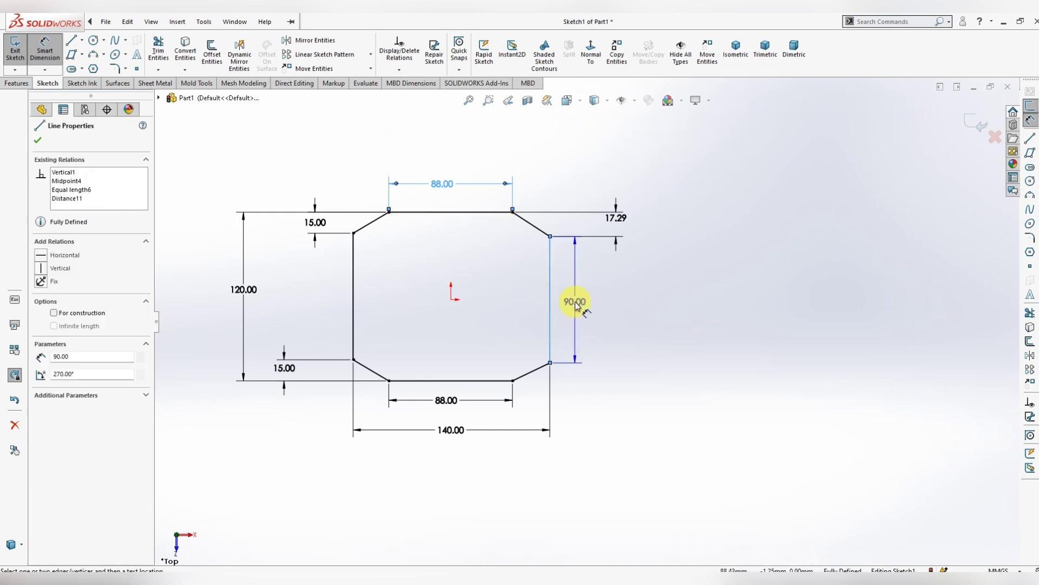
click(576, 305)
click(622, 336)
key(ctrl+z)
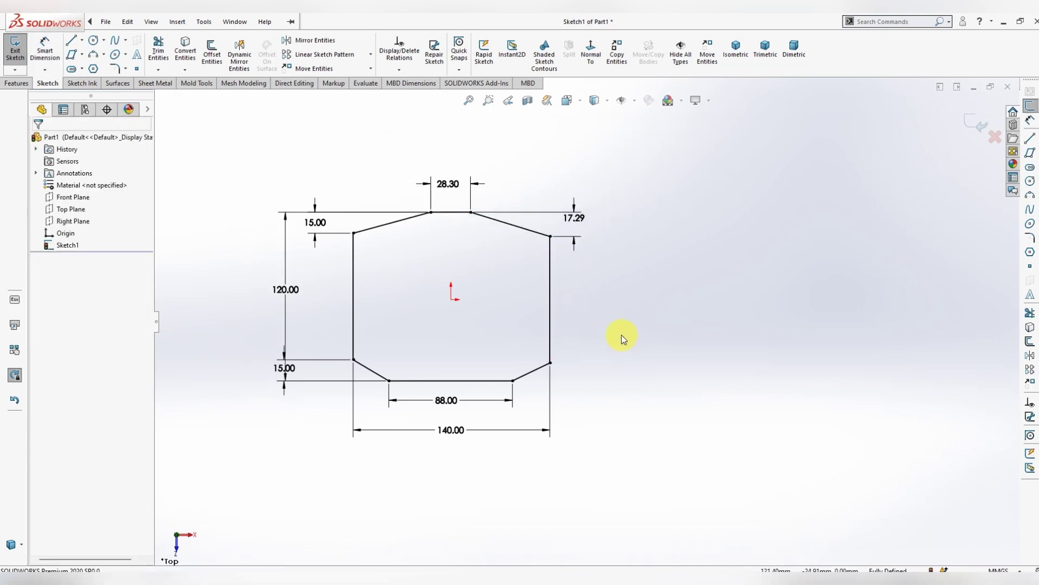
Reset the top edge to 88 mm and change the 17.29 right chamfer to 15 mm.
double_click(448, 184)
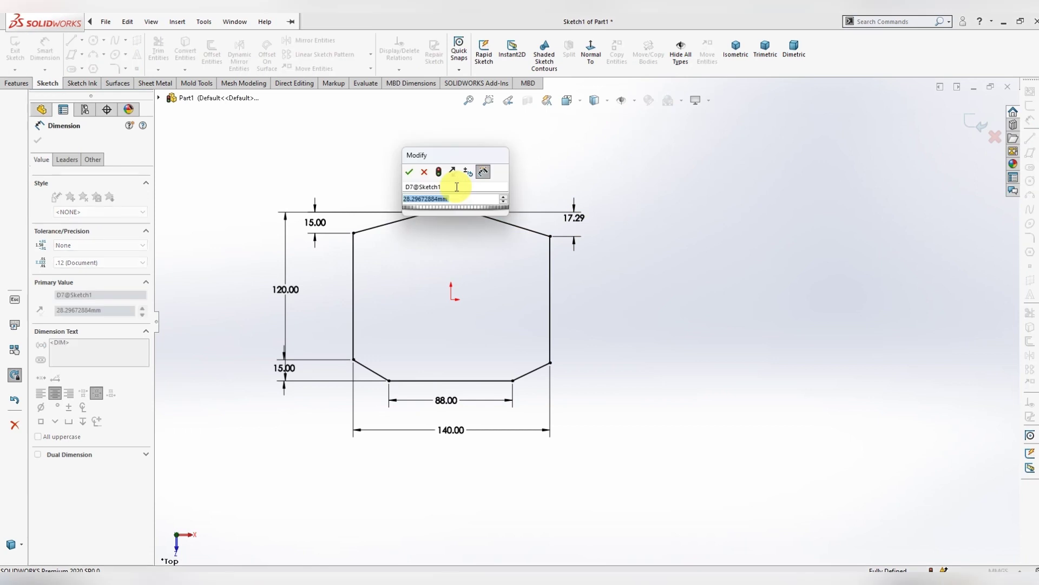
text(88)
key(Return)
key(Escape)
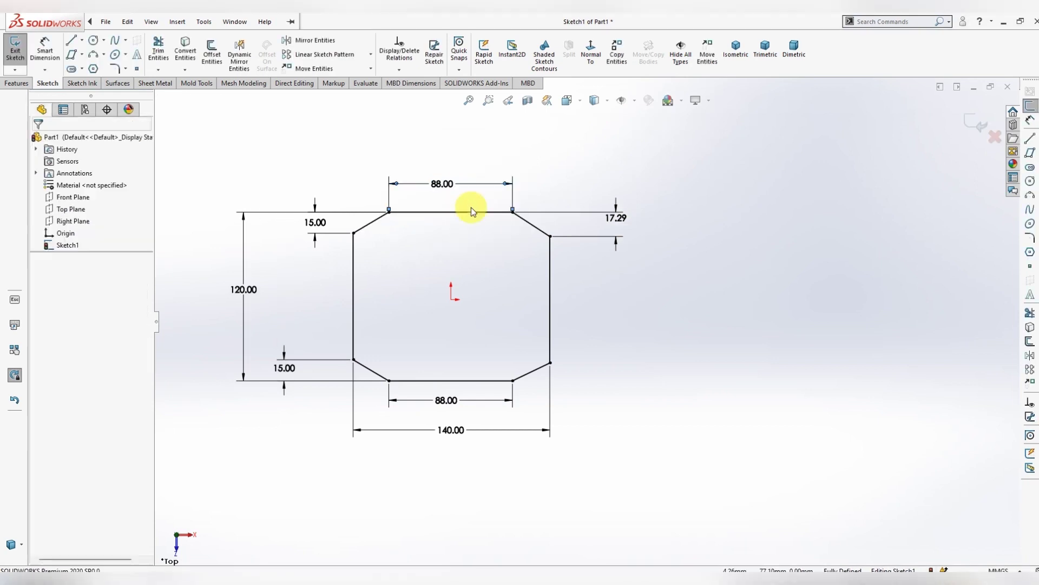
scroll(574, 351, up, 2)
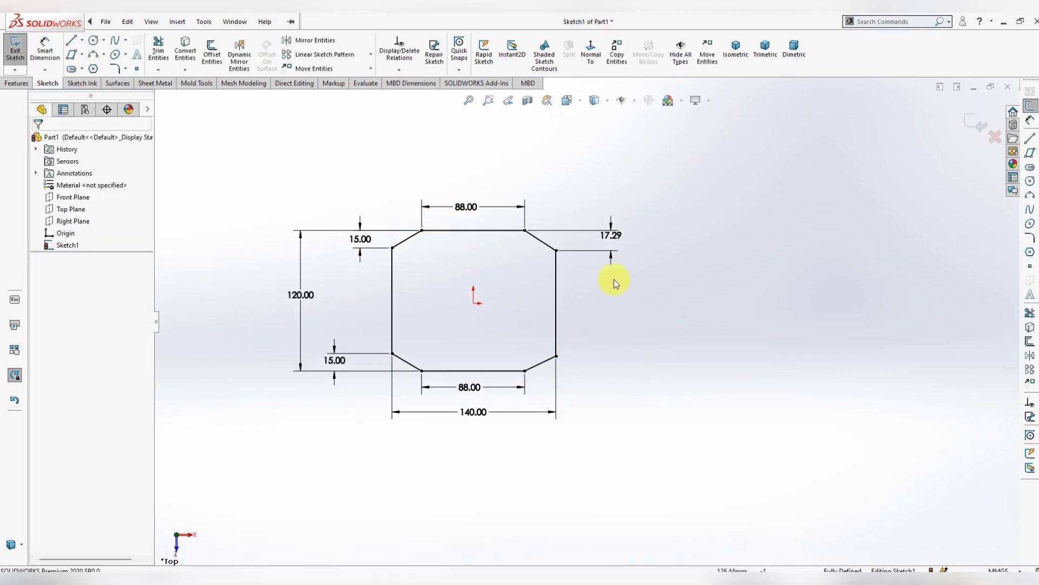
click(611, 241)
double_click(611, 241)
text(5)
key(Return)
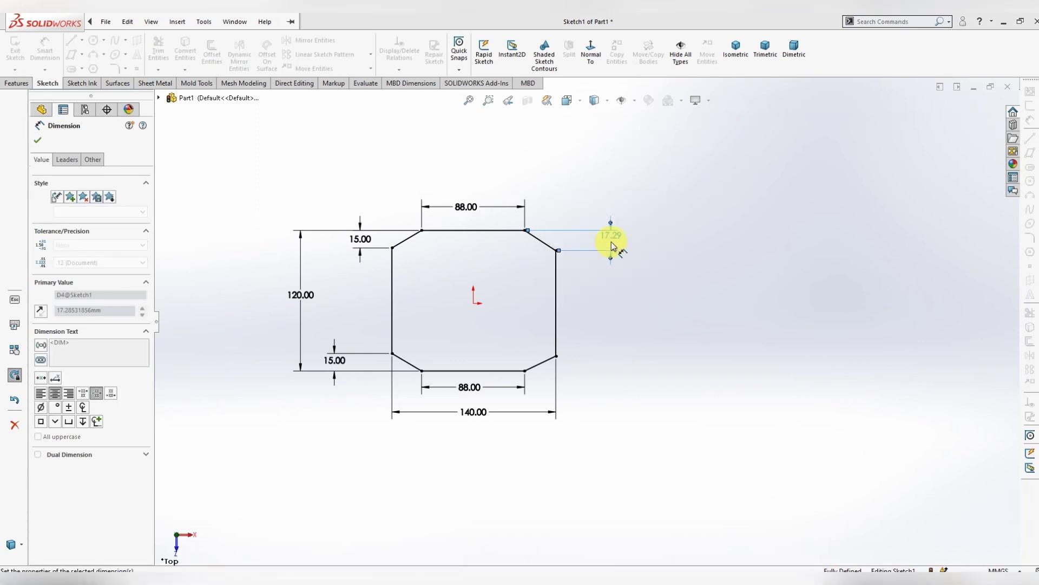
key(Escape)
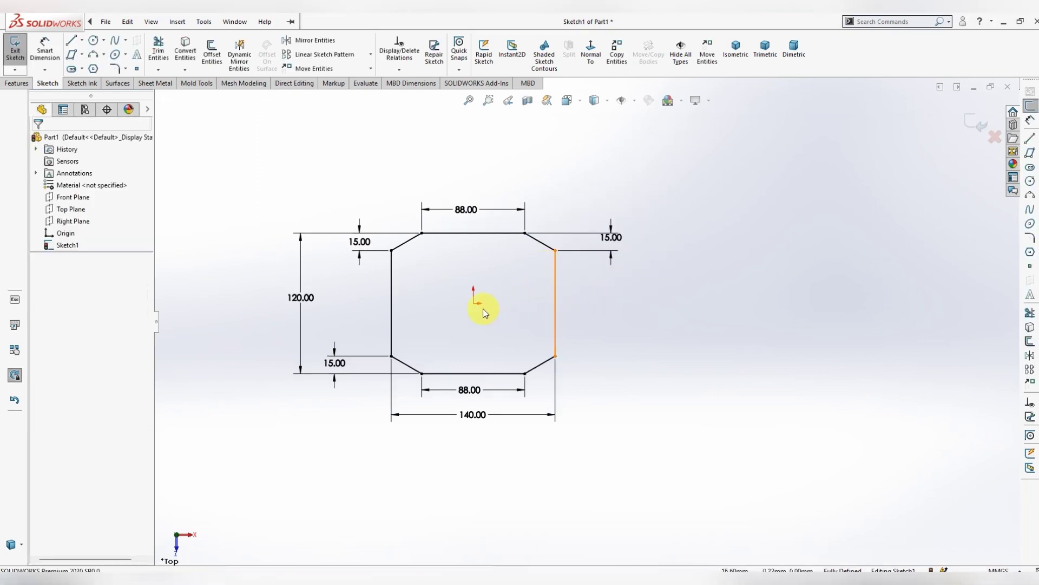
Select the top-left, top-right and bottom-right chamfer lines, then clear the selection.
click(407, 242)
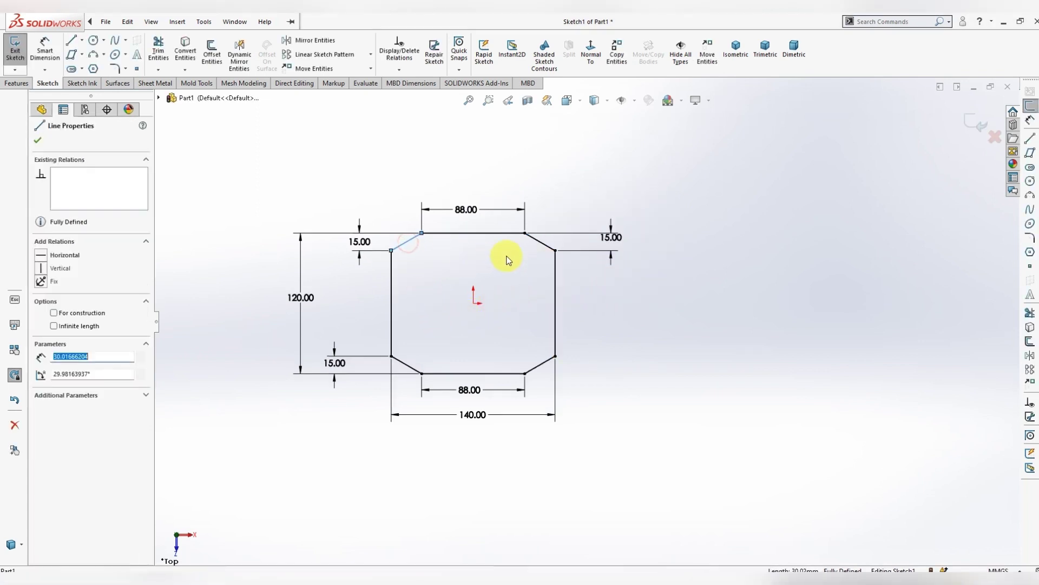
ctrl+click(540, 244)
ctrl+click(540, 364)
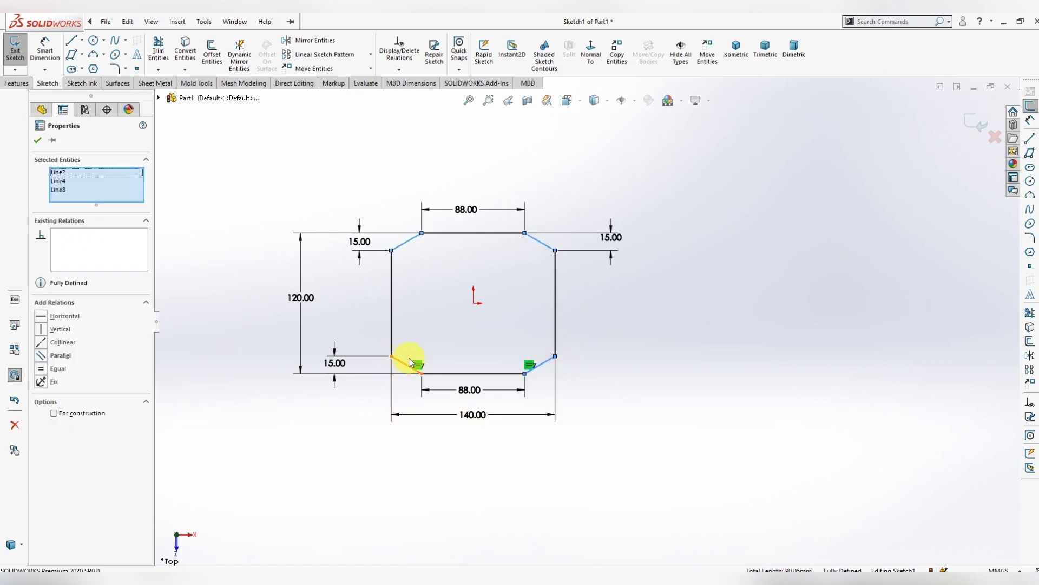
click(494, 294)
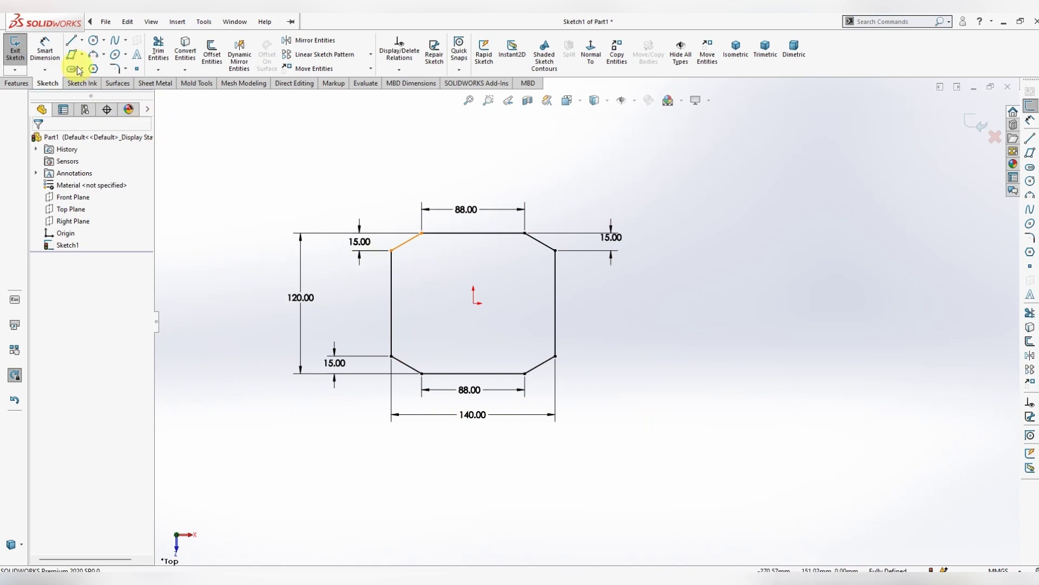
Draw two centre-point circles near the top-left and top-right corners.
click(103, 40)
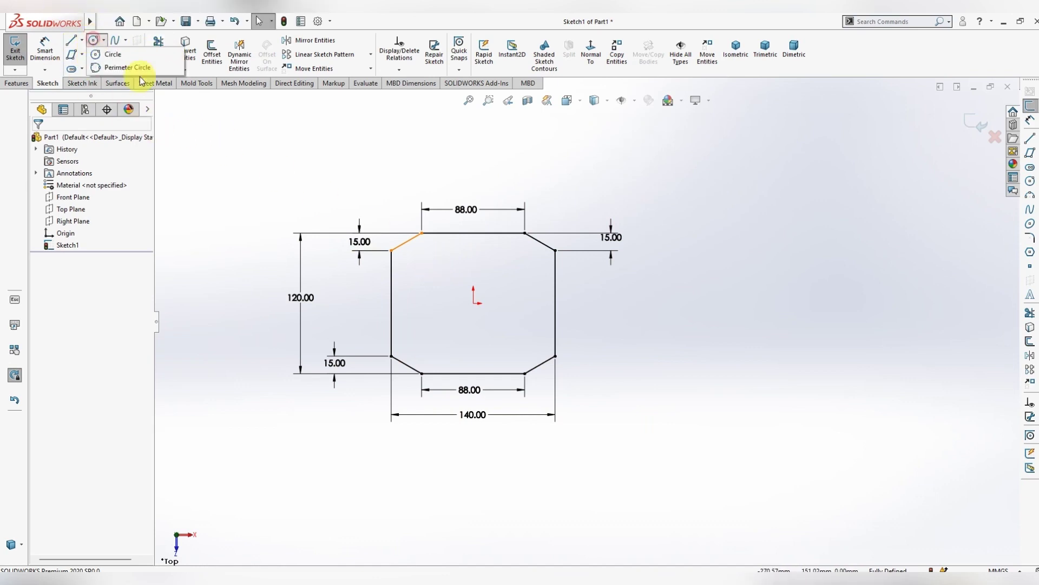
click(94, 60)
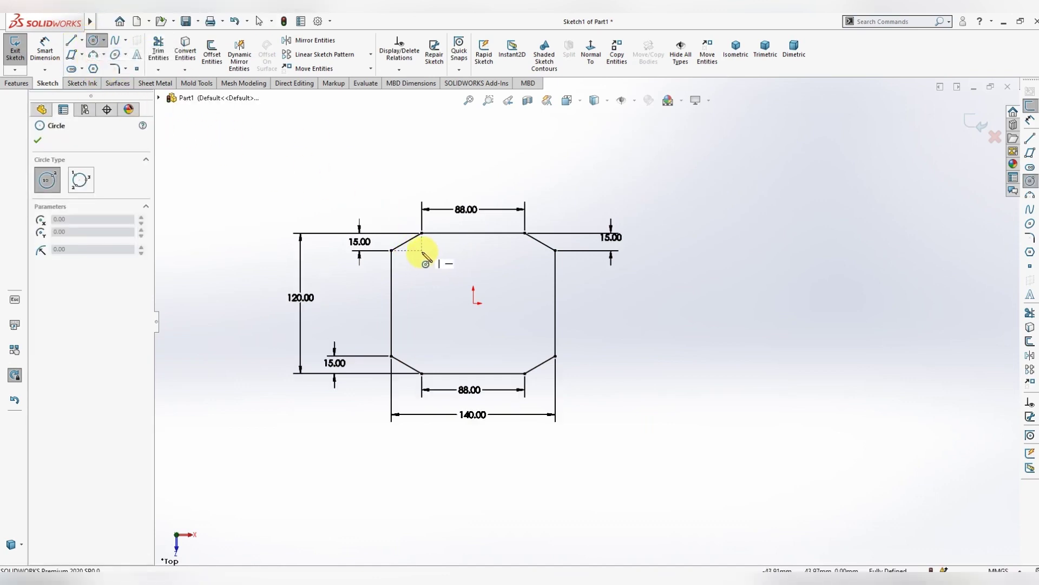
drag(428, 255, 440, 255)
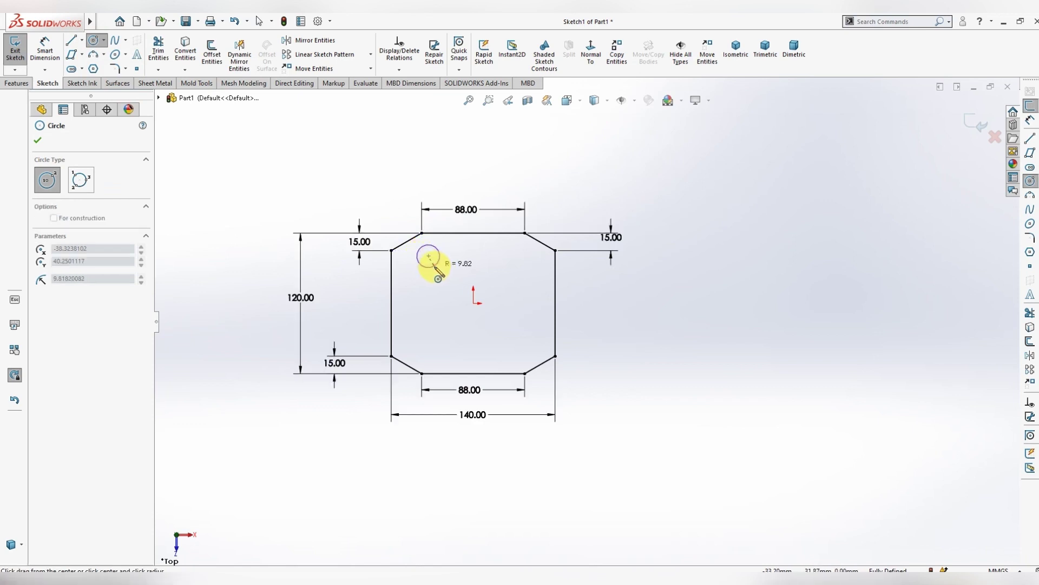
drag(512, 255, 521, 265)
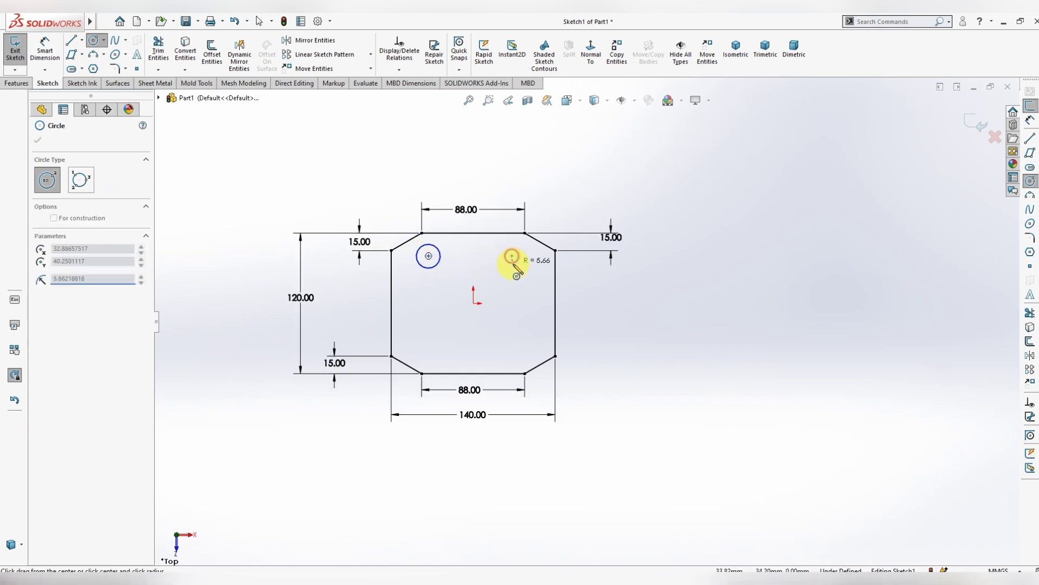
key(Escape)
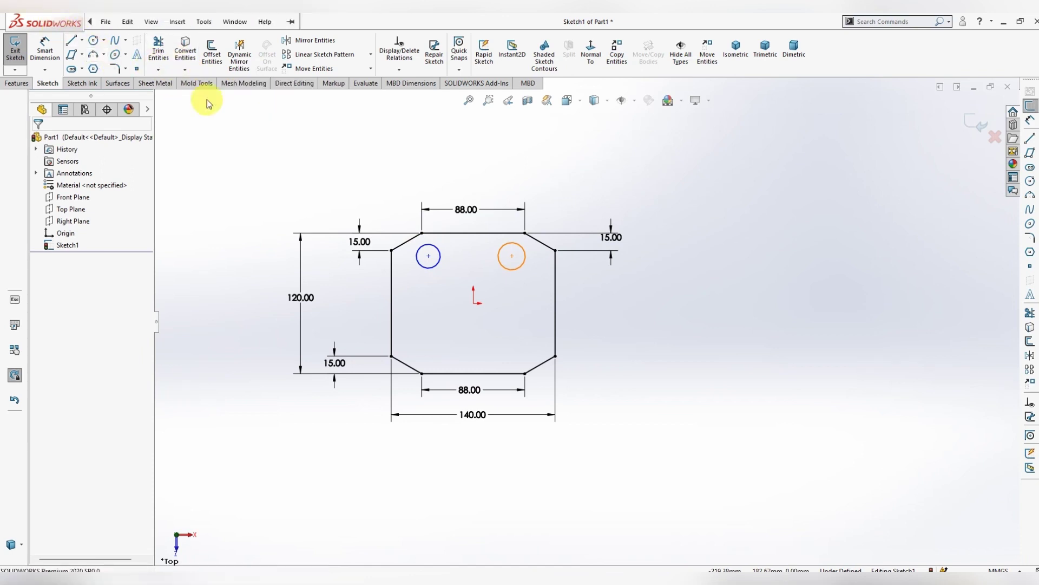
Align each circle centre vertically with the corner at its end of the top edge.
click(428, 257)
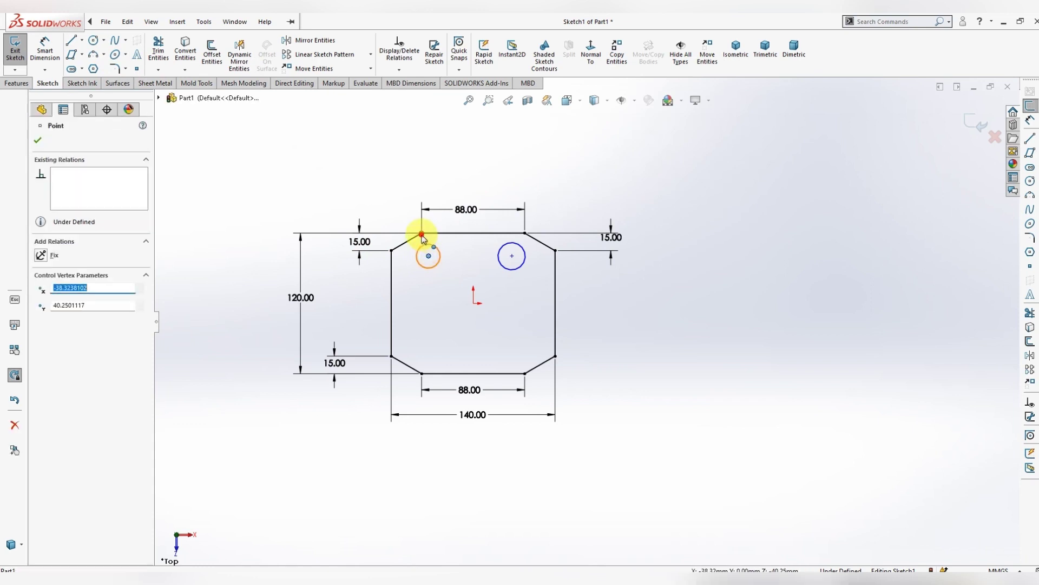
ctrl+click(423, 235)
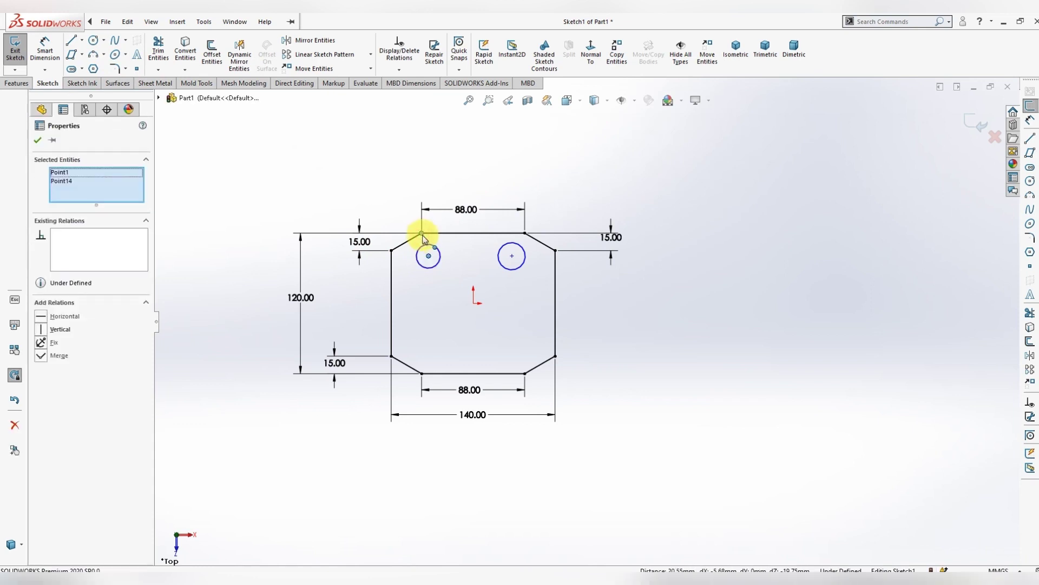
click(43, 329)
click(499, 296)
click(517, 260)
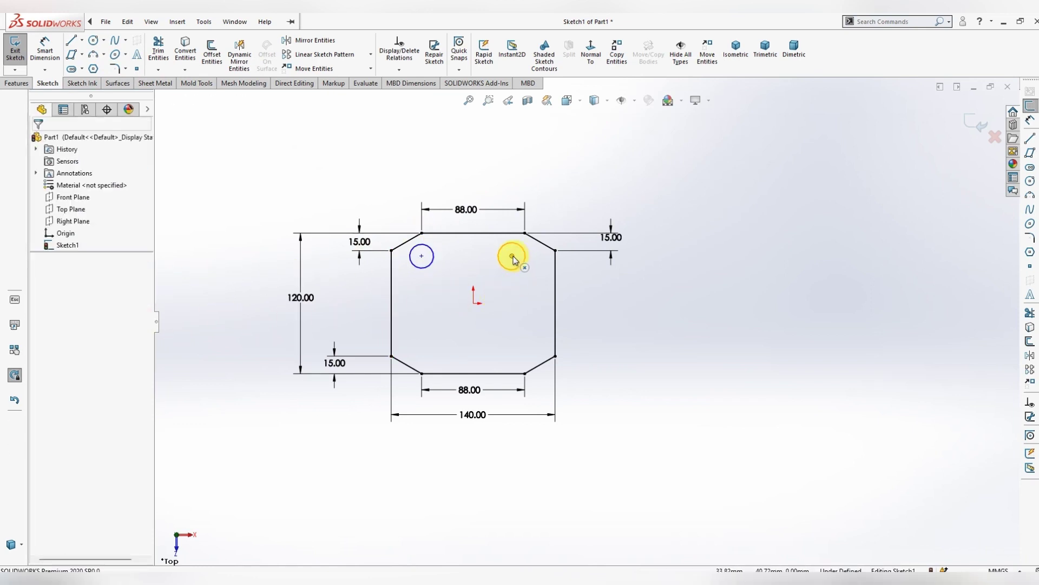
ctrl+click(512, 256)
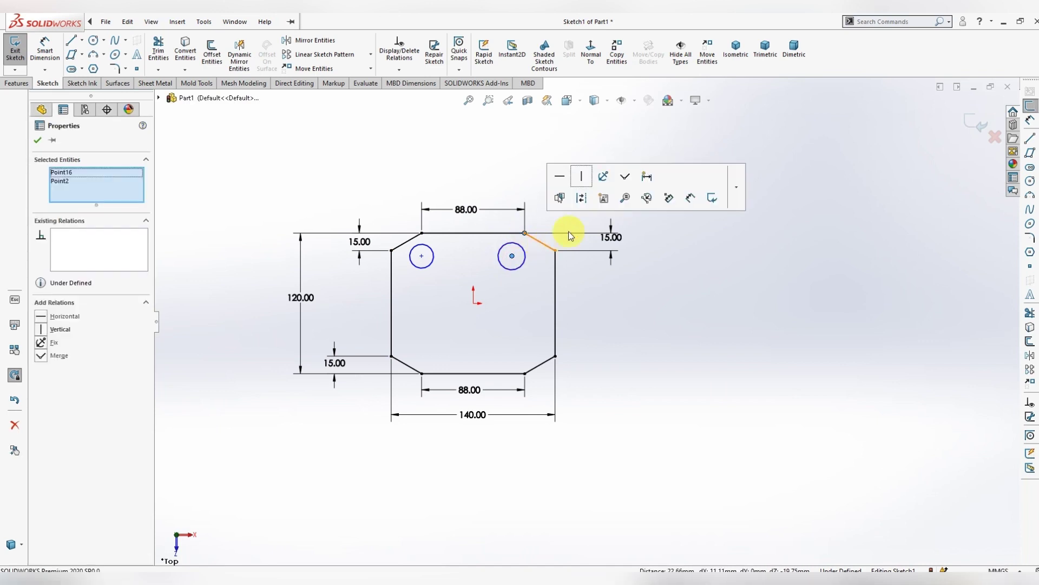
click(582, 178)
click(642, 359)
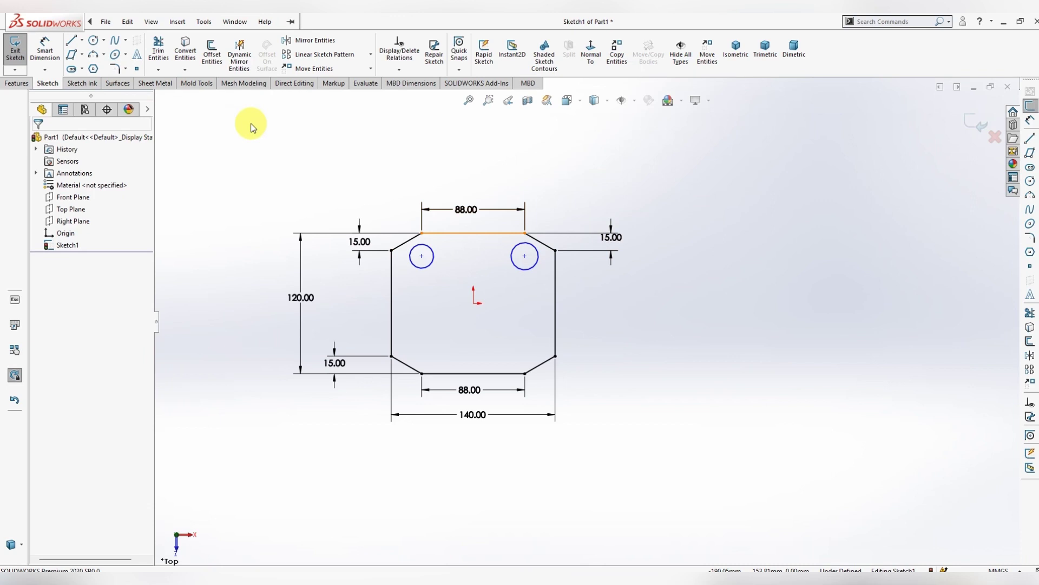
Place the right hole centre 42 mm (84/2) above the origin and level both centres.
click(45, 50)
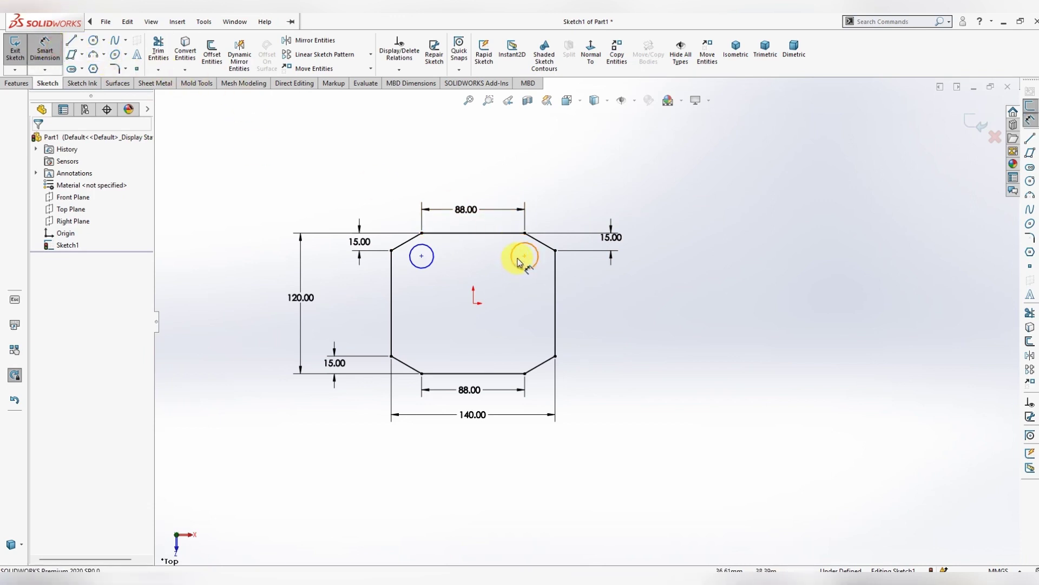
click(524, 257)
click(474, 303)
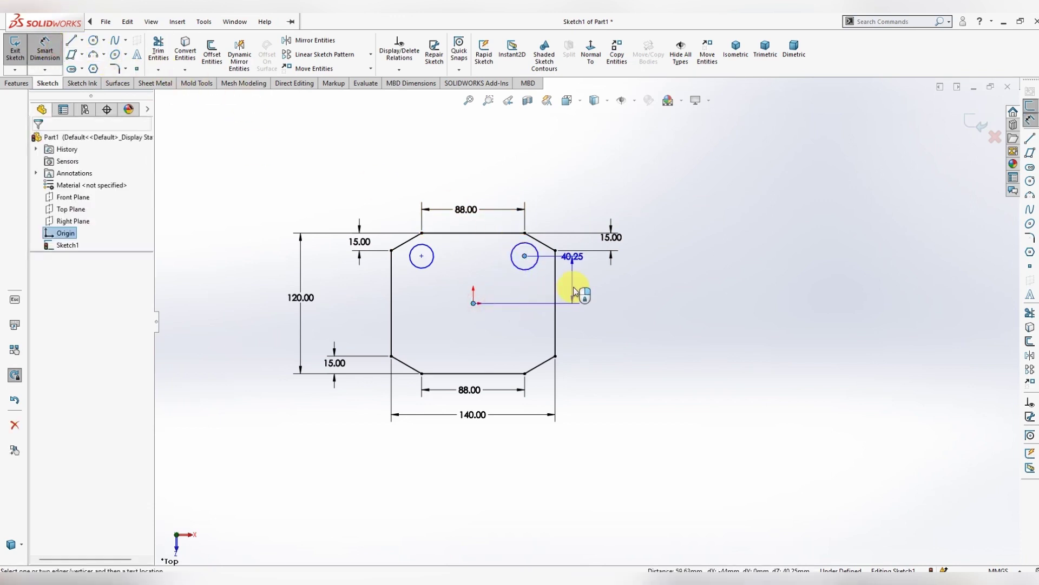
click(590, 298)
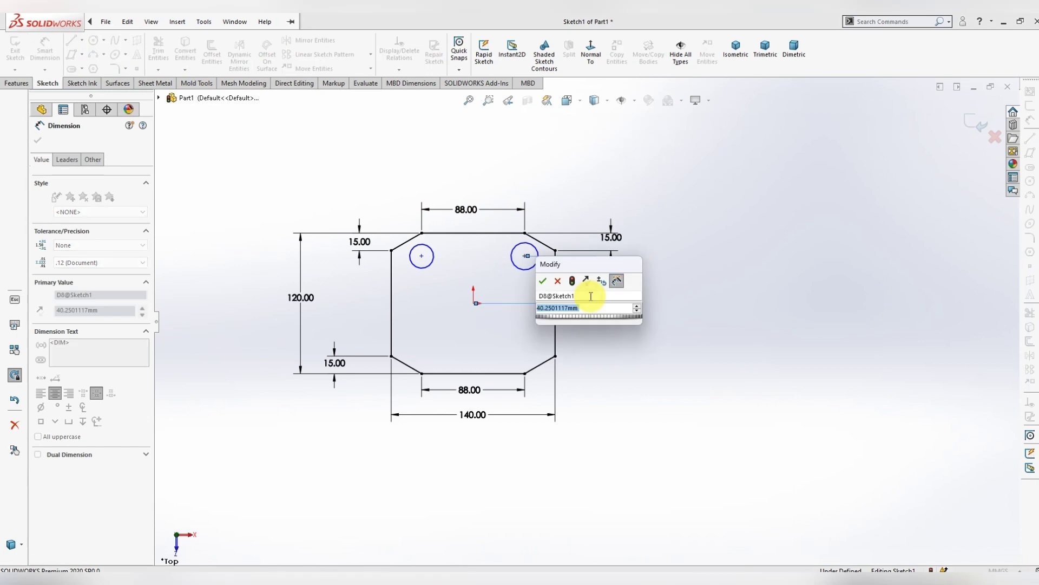
text(84/)
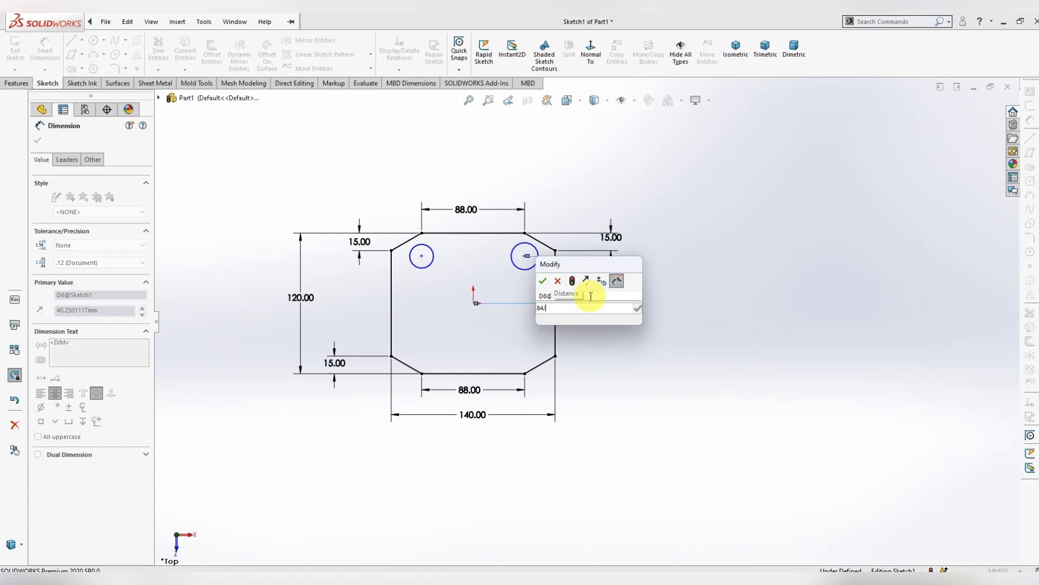
text(2)
key(Return)
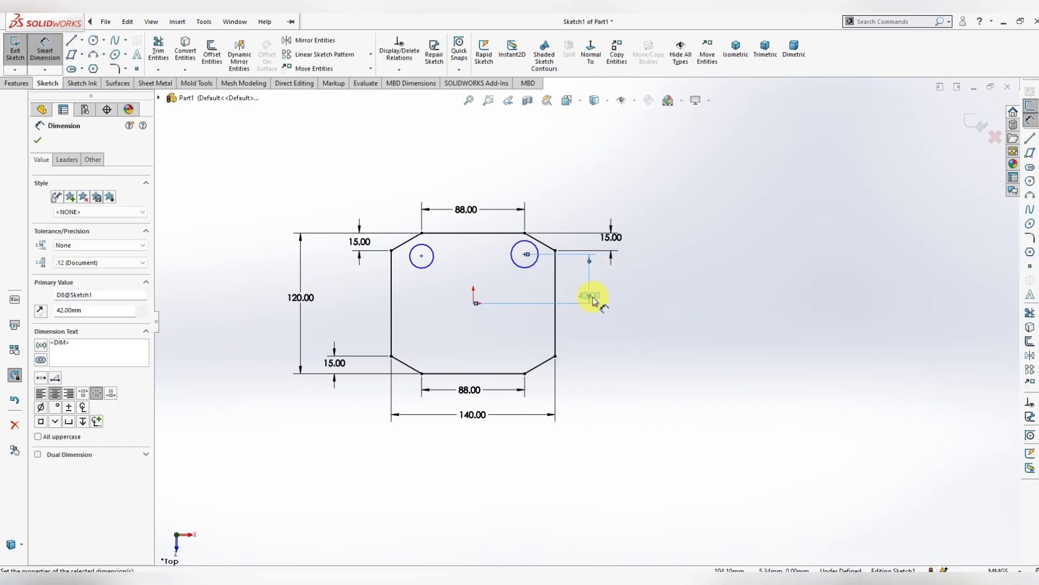
click(595, 340)
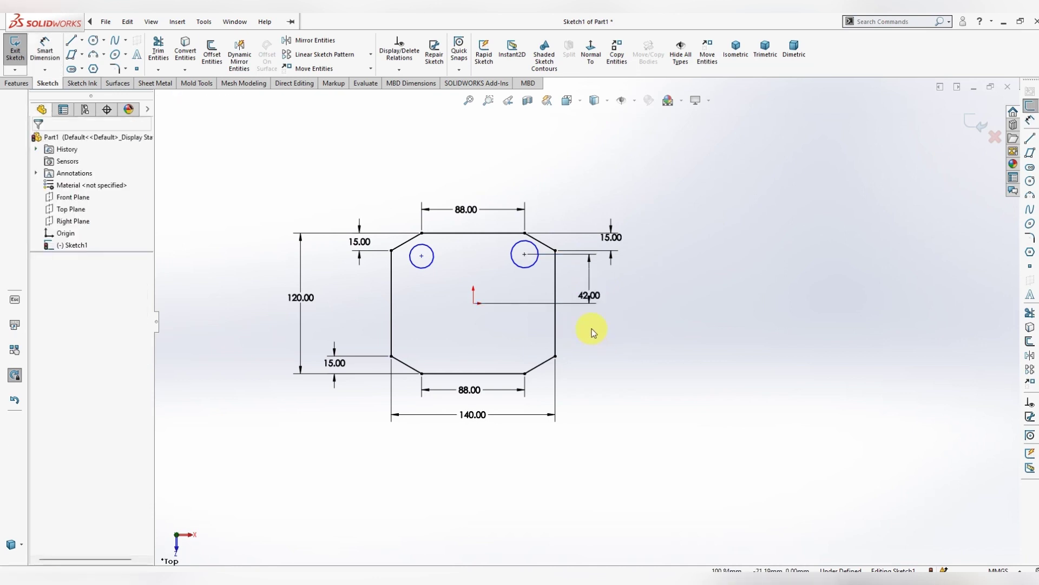
click(524, 255)
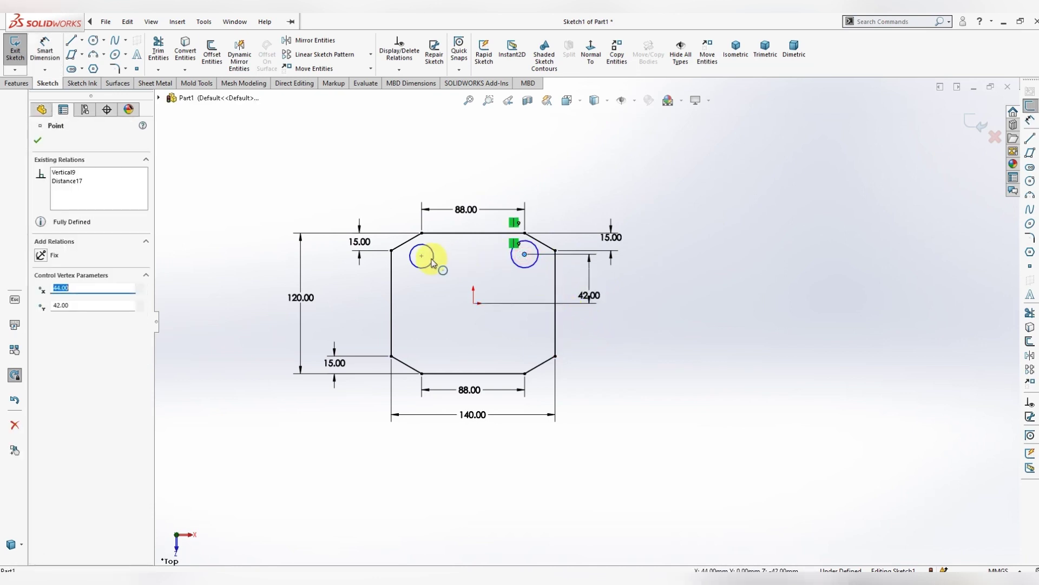
ctrl+click(424, 257)
click(466, 226)
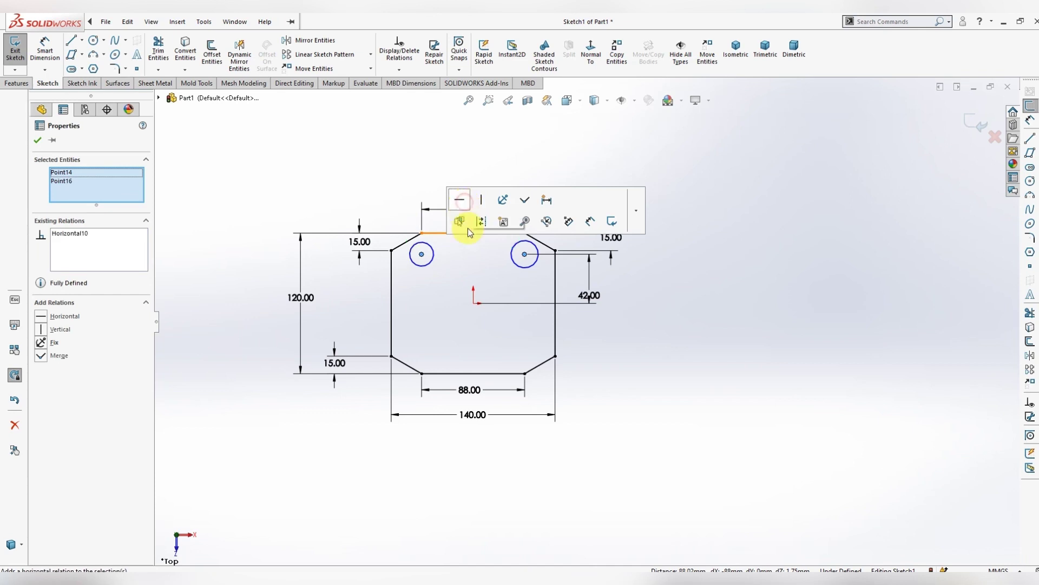
key(Escape)
Give the left hole a 12.5 mm diameter and make both holes equal.
click(45, 48)
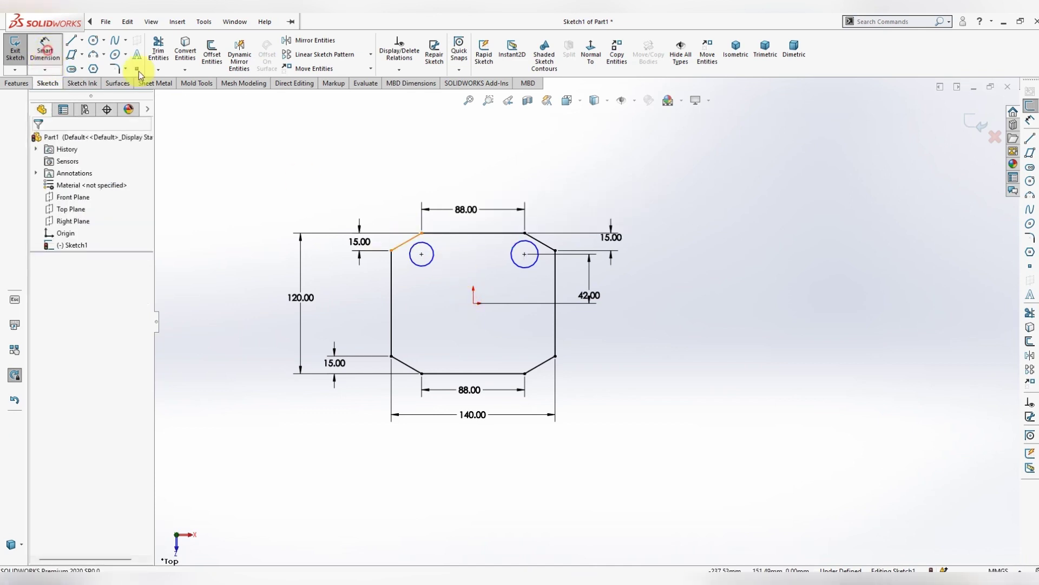
click(431, 262)
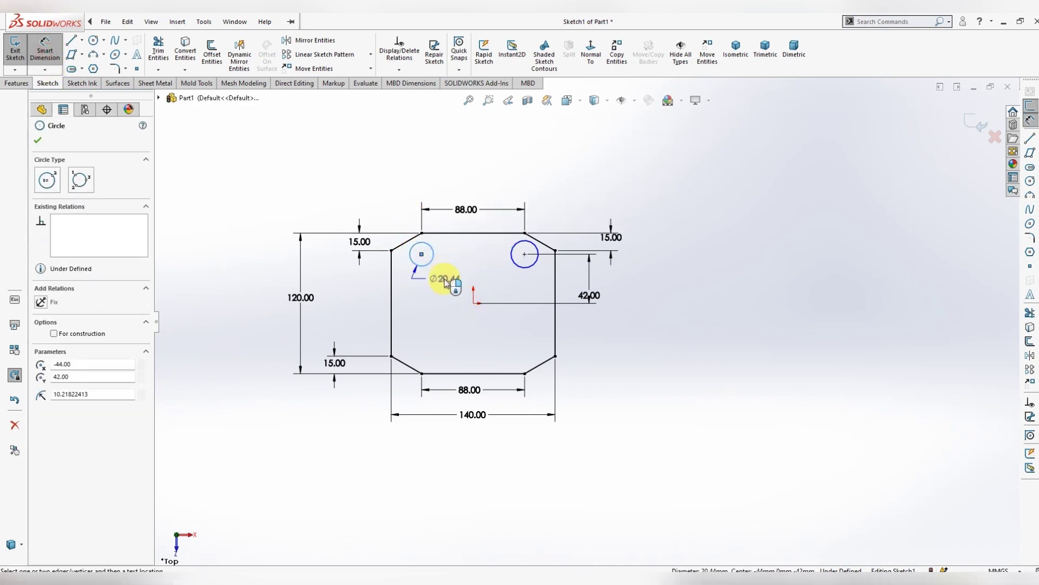
click(445, 282)
text(12.5)
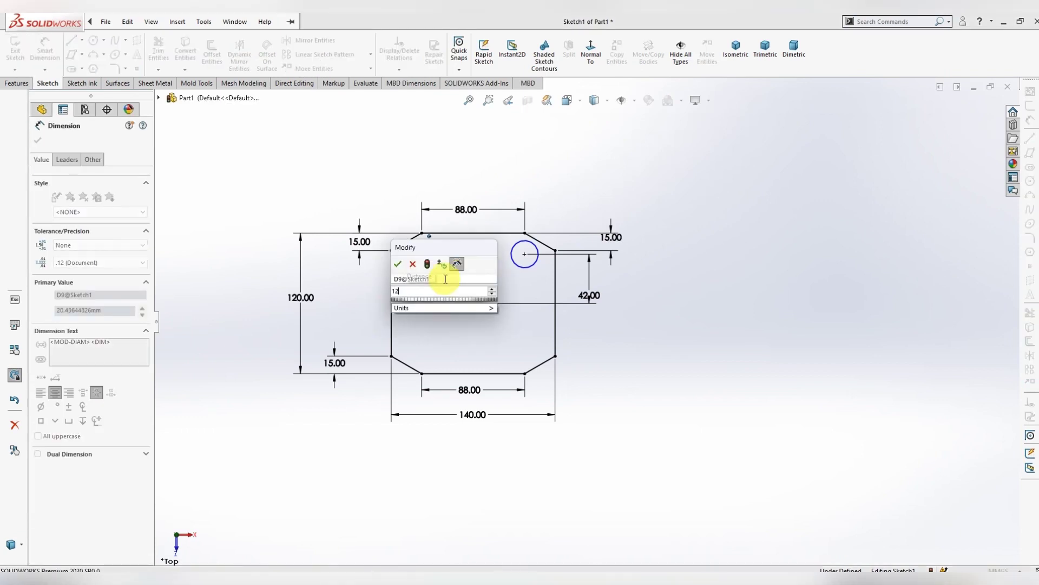
key(Return)
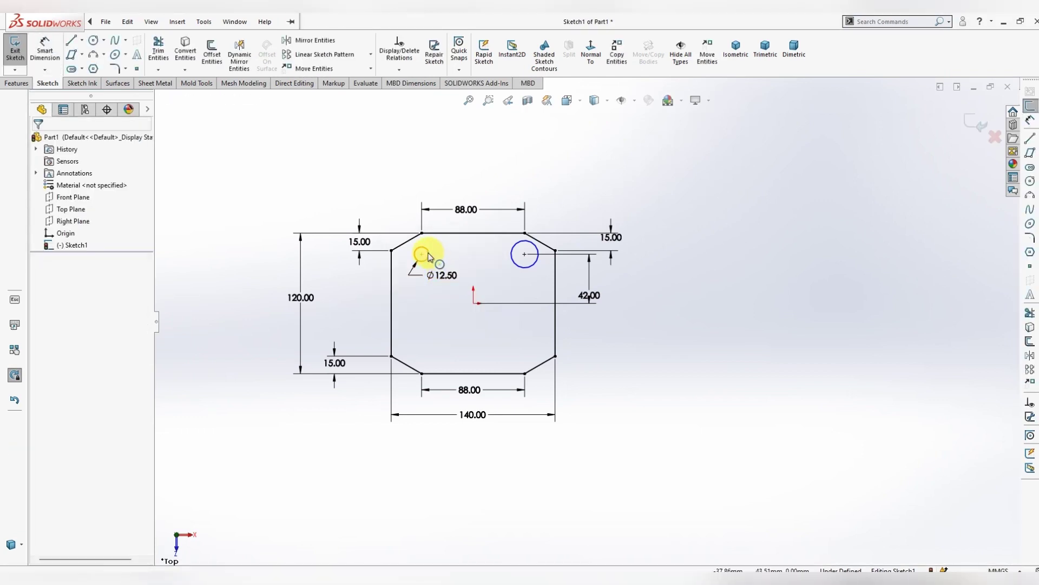
click(428, 256)
ctrl+click(514, 267)
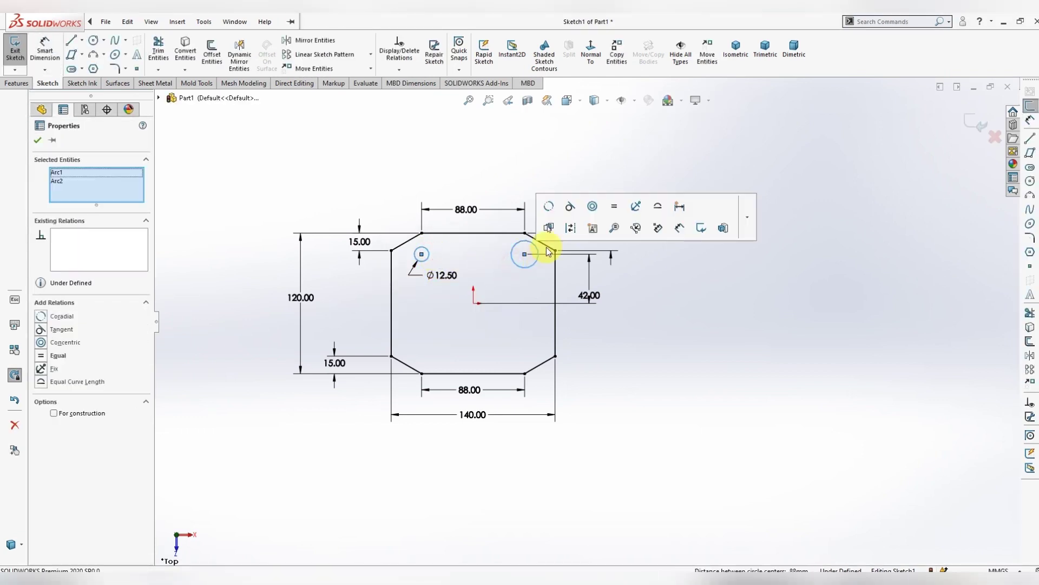
click(600, 207)
click(637, 356)
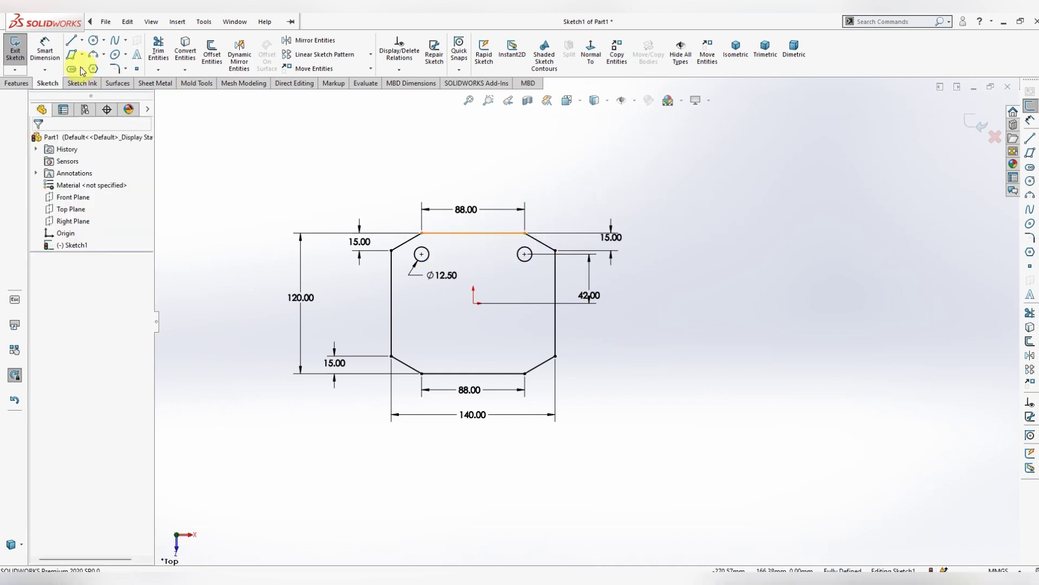
Draw a horizontal centerline between the left and right side midpoints.
click(82, 44)
click(92, 70)
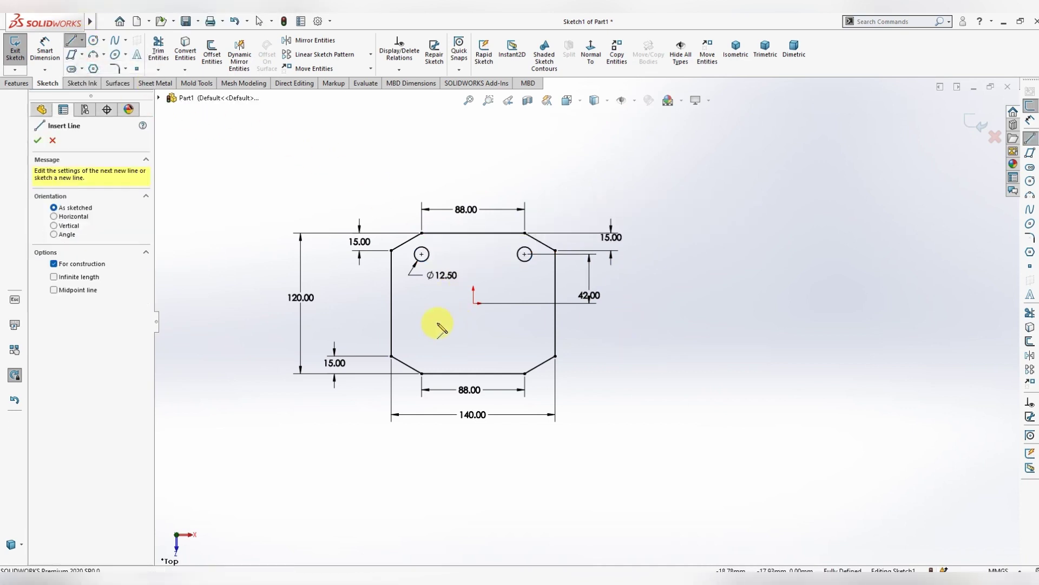
click(391, 303)
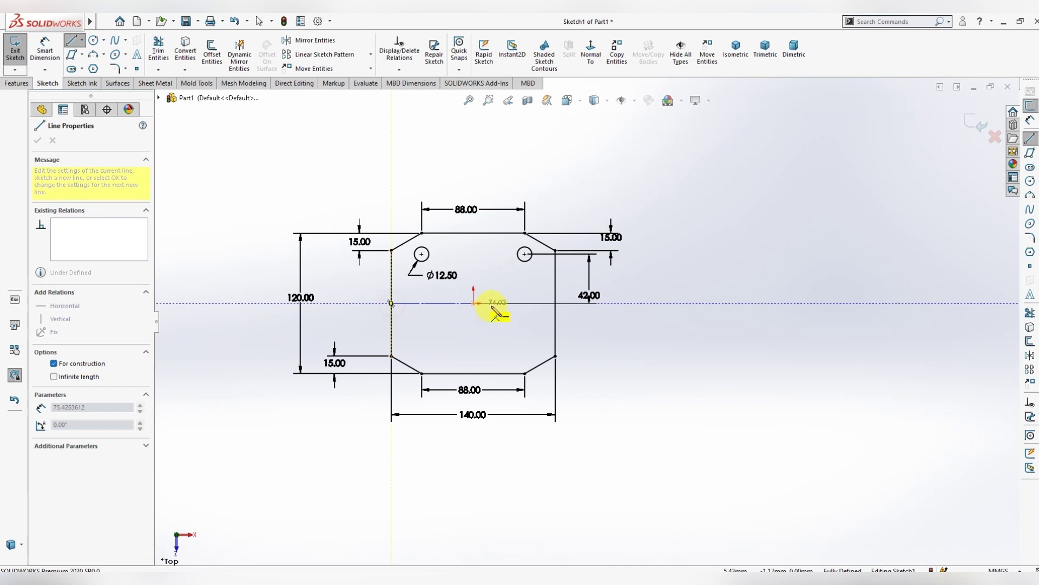
click(555, 302)
key(Escape)
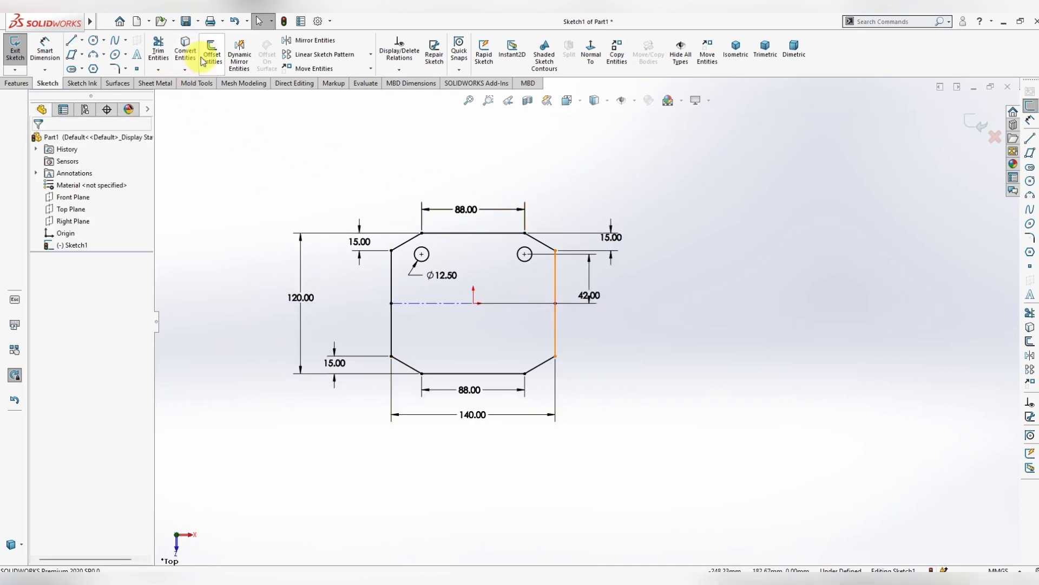
Mirror both top holes about the horizontal centerline.
click(304, 40)
click(429, 255)
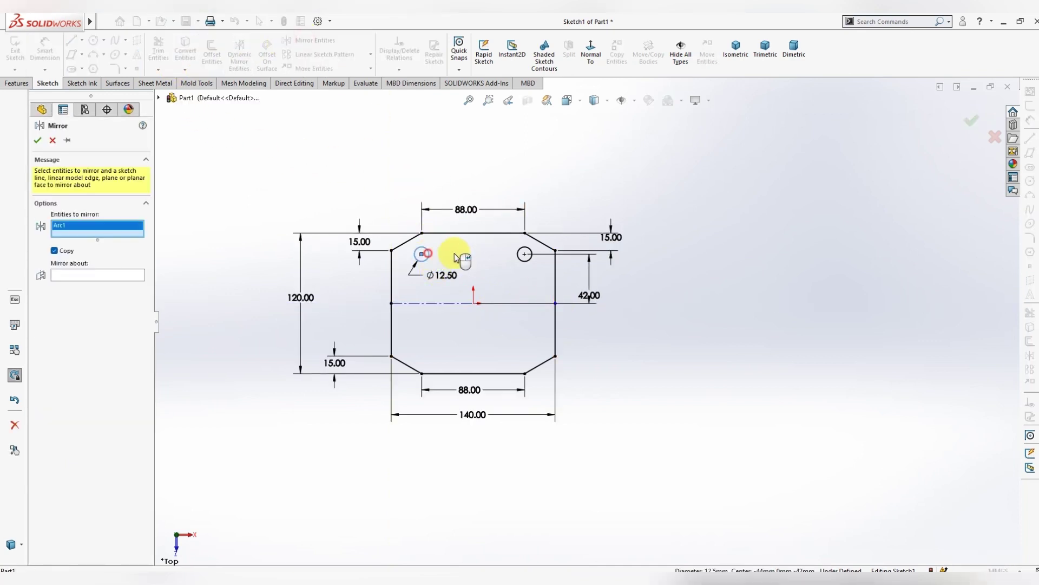
click(524, 259)
click(96, 284)
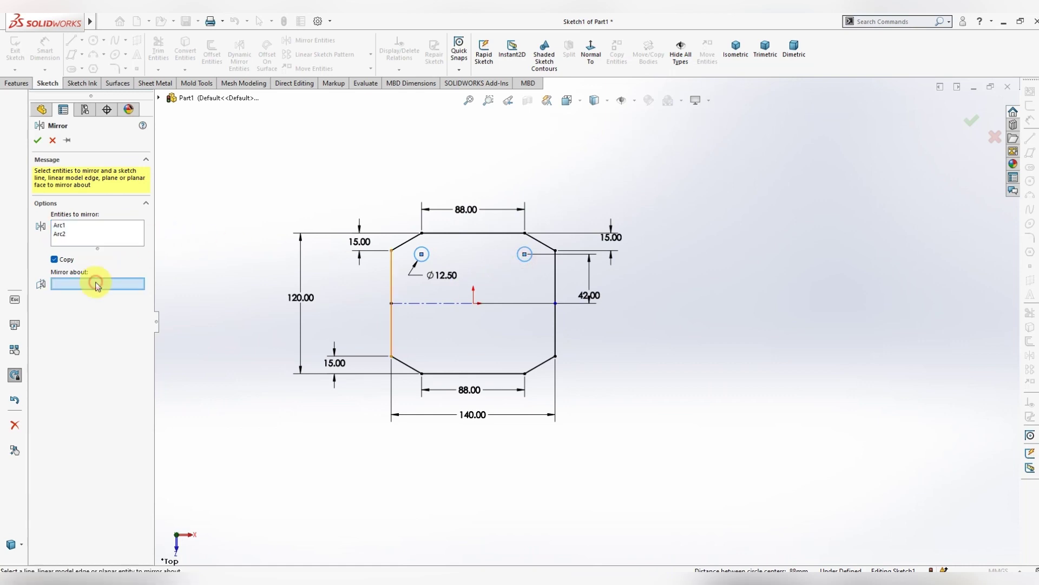
click(455, 304)
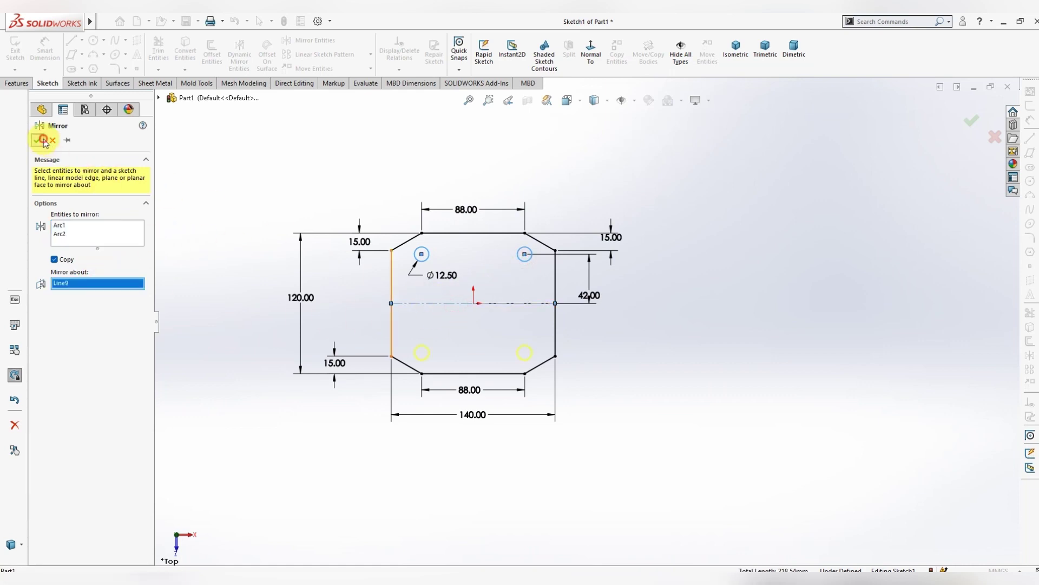
click(37, 140)
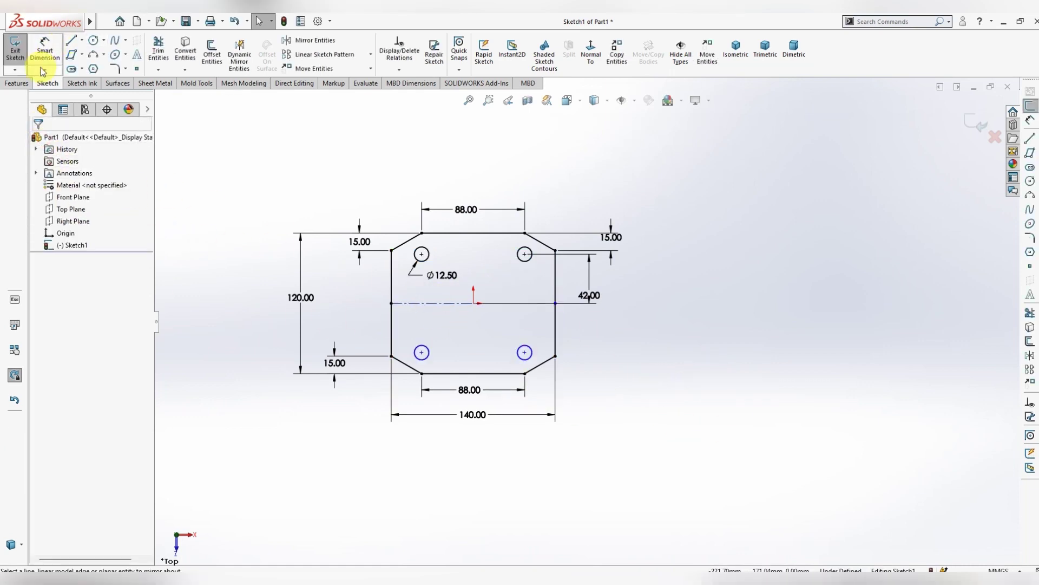
click(17, 83)
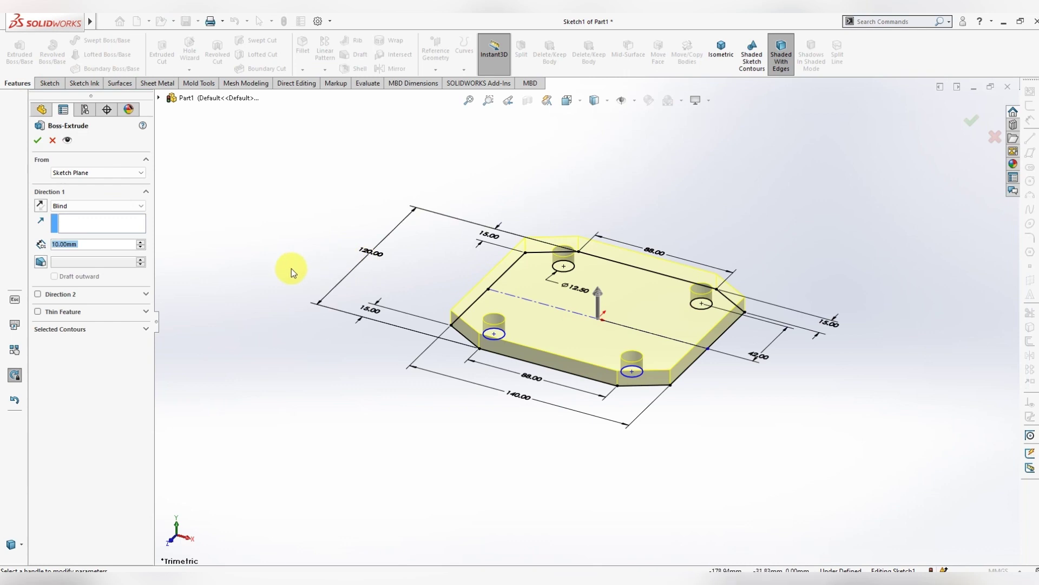
Extrude the sketch 13 mm blind into a solid plate with four through-holes.
text(13)
key(Return)
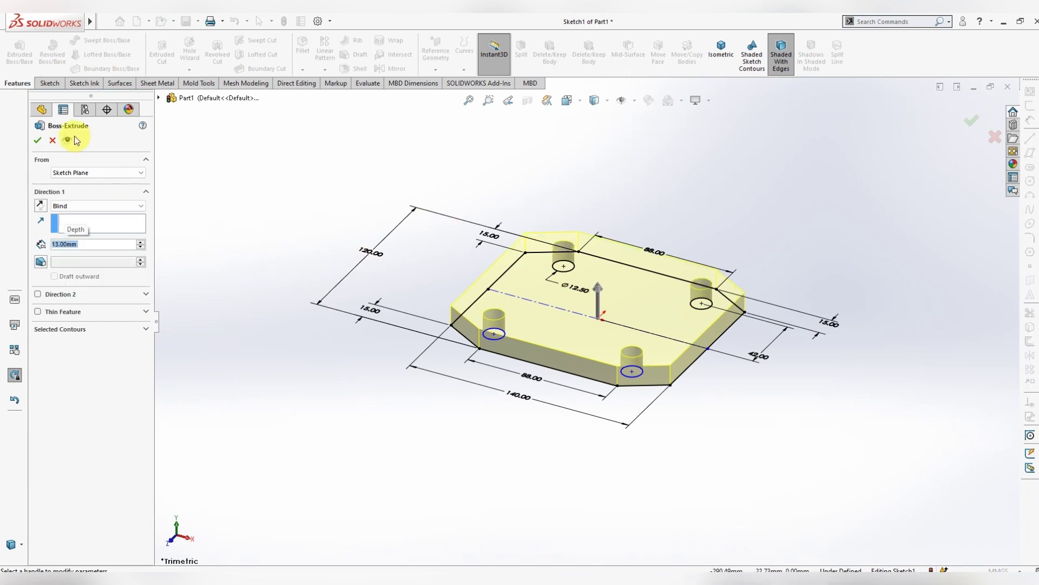
click(37, 140)
scroll(661, 307, up, 3)
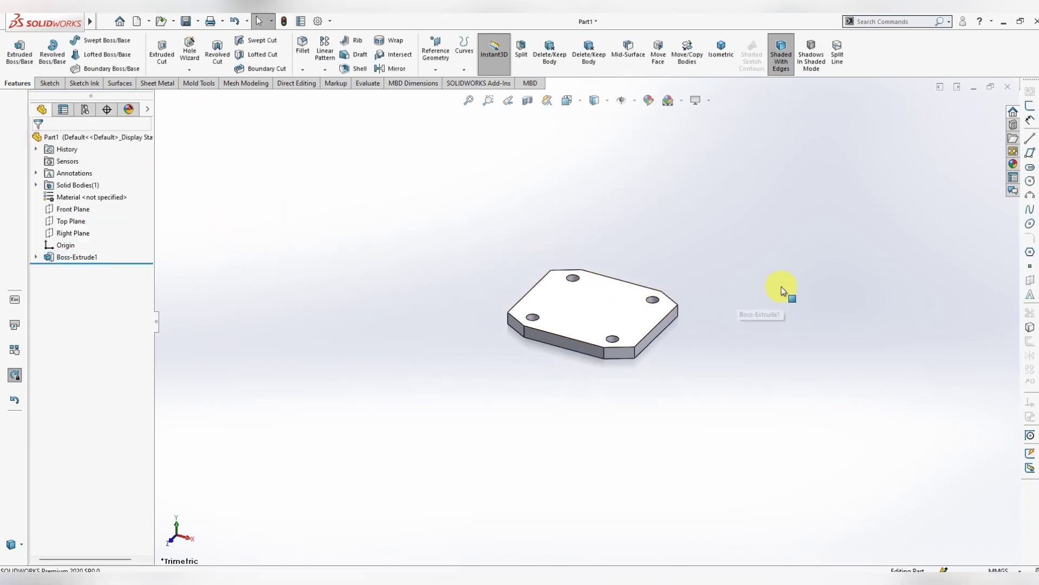
mouse_move(731, 309)
middle_down()
mouse_move(688, 343)
mouse_move(676, 299)
mouse_move(689, 307)
middle_up()
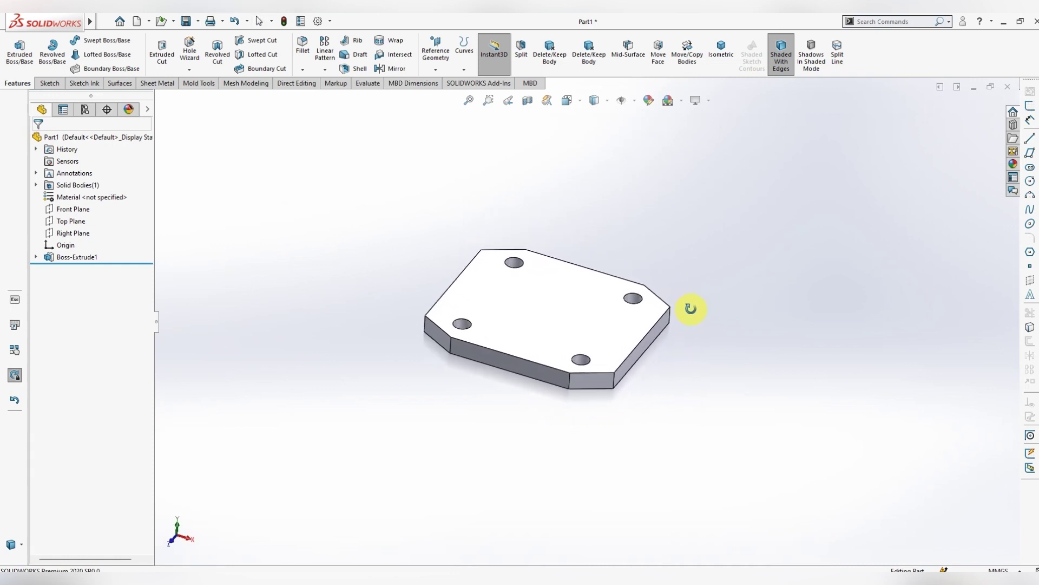
Sketch a corner-rectangle strip across the plate's top face, edge to edge.
right_click(593, 287)
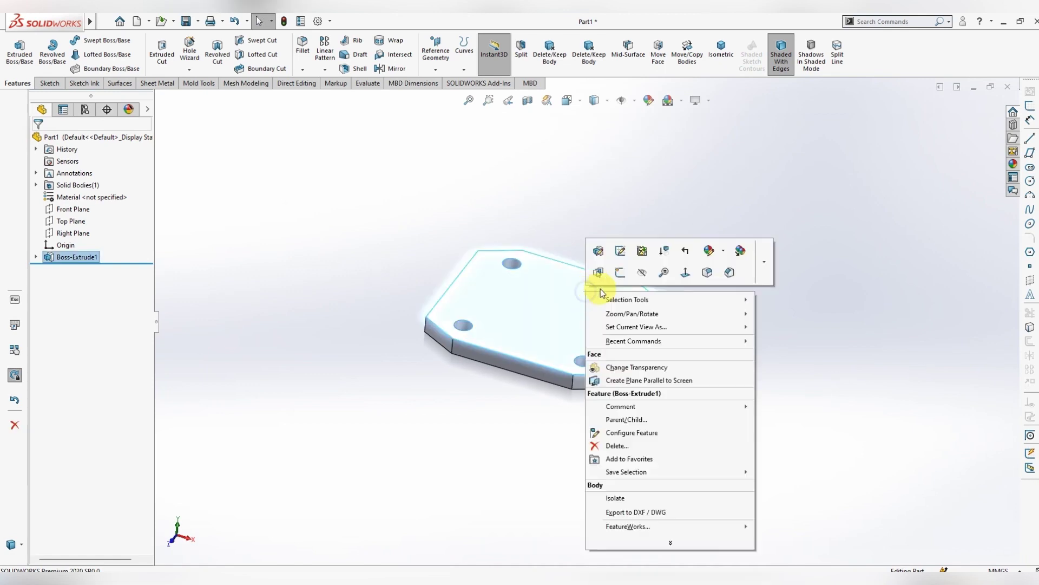
click(620, 272)
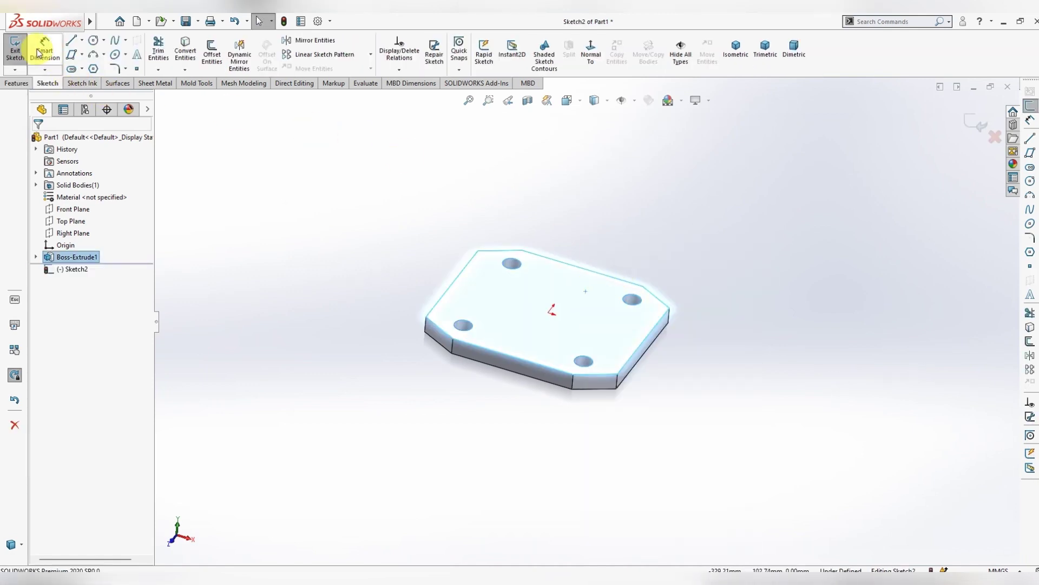
click(591, 53)
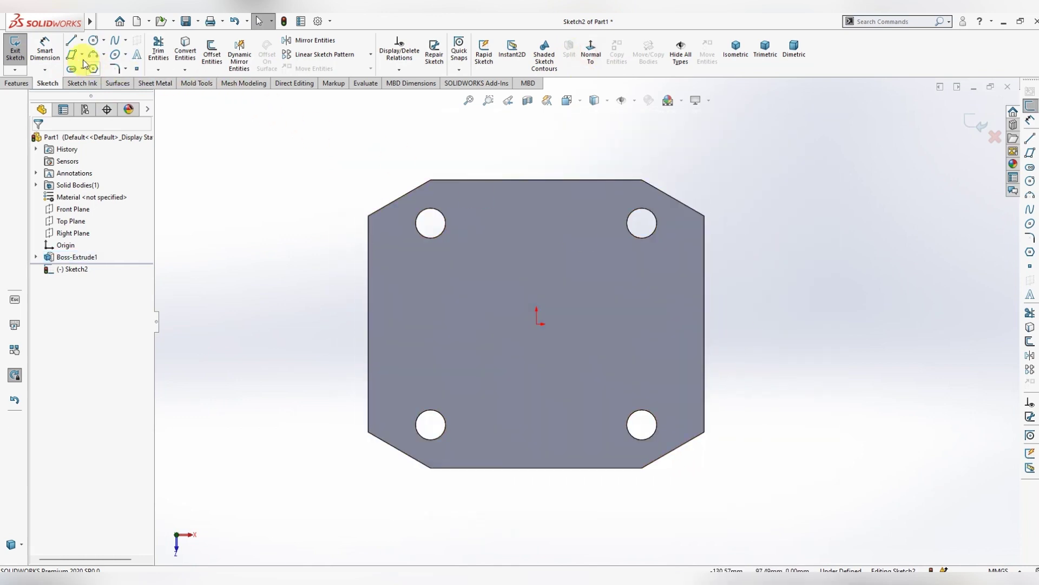
click(73, 51)
click(103, 68)
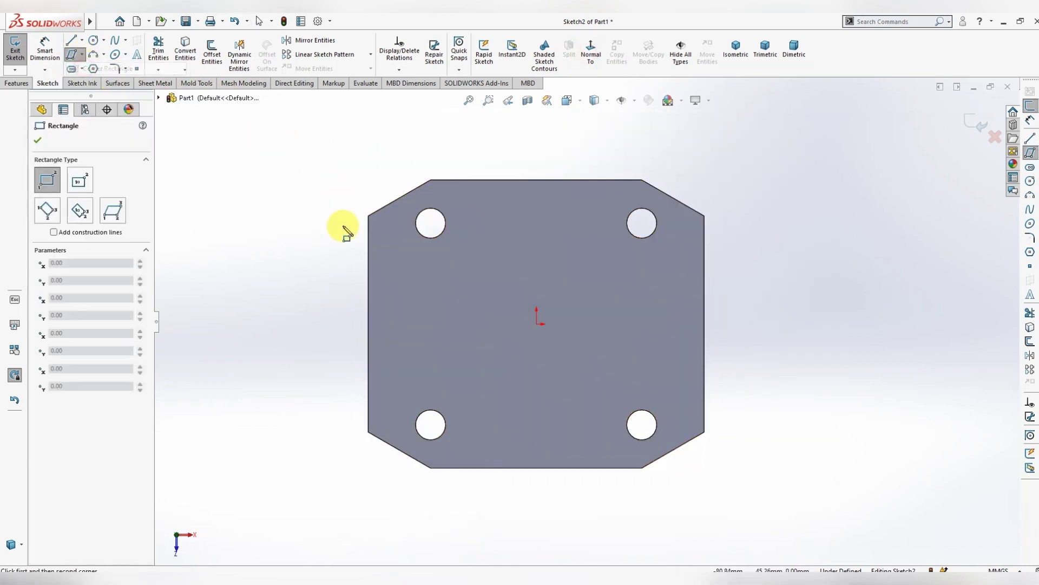
click(370, 257)
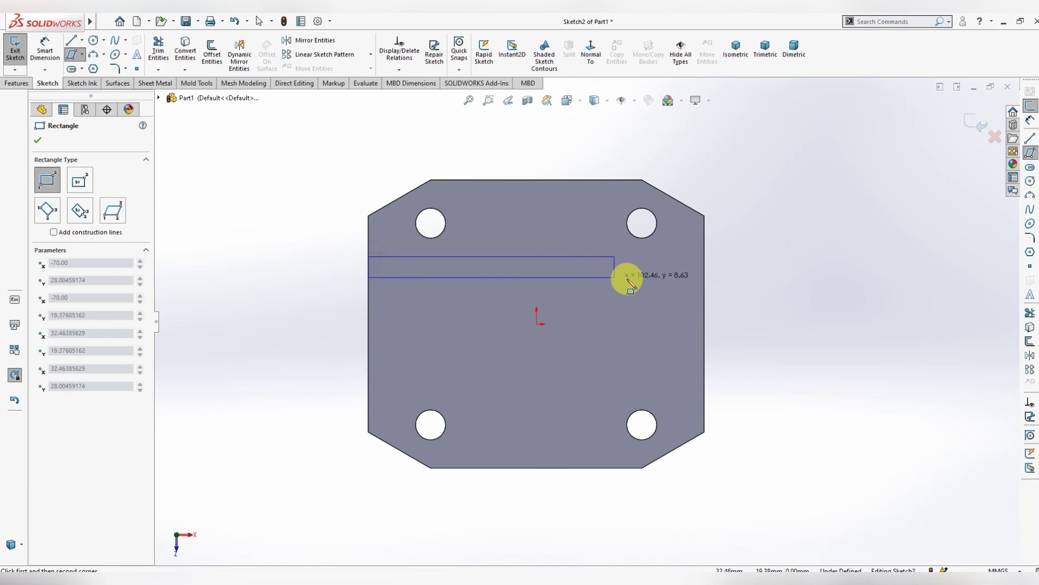
click(704, 272)
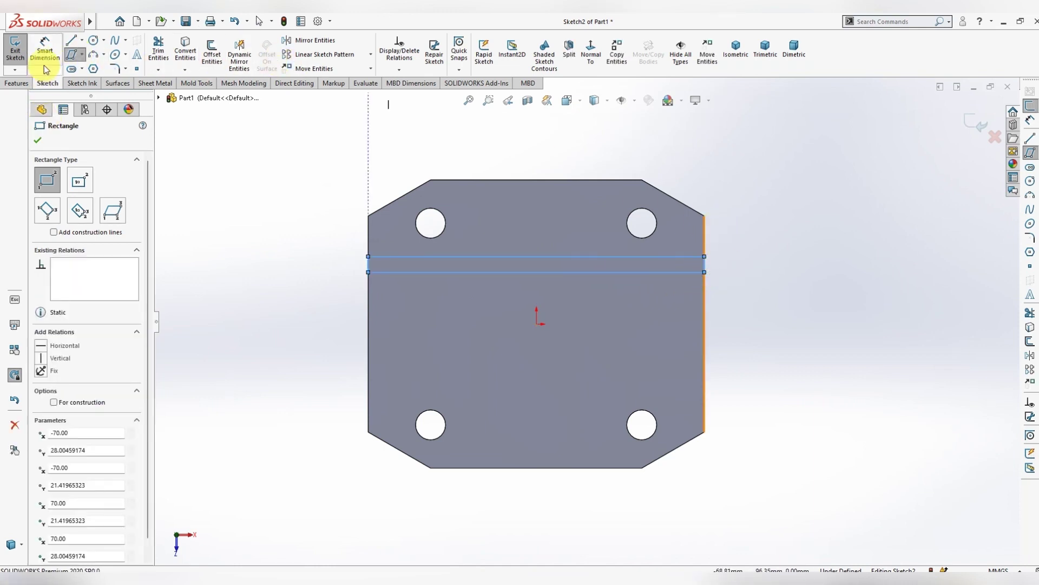
click(73, 69)
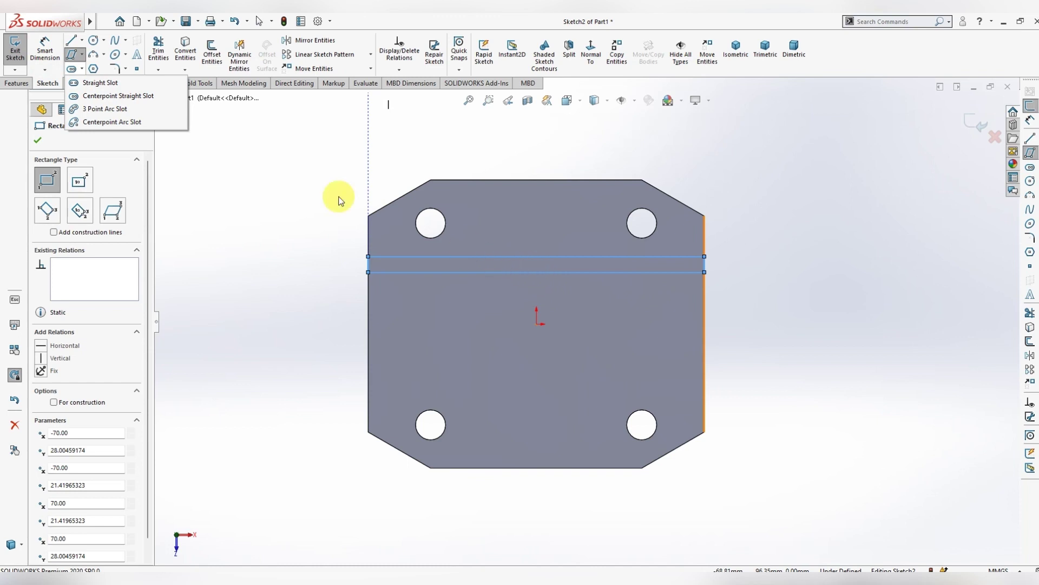
Dimension the strip's lower edge 14.5 mm from the origin and its width 9.5 mm.
click(45, 49)
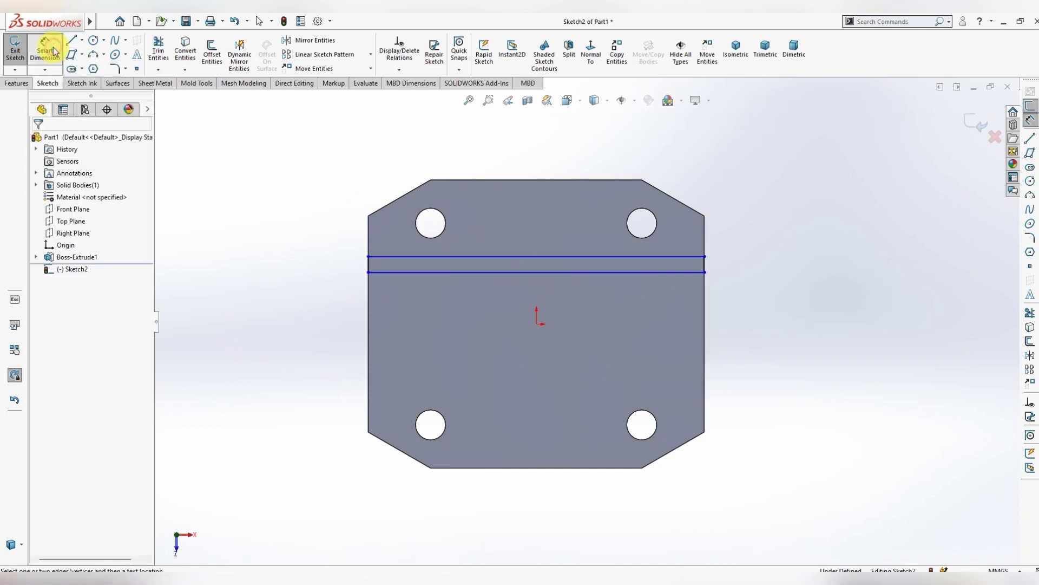
click(536, 324)
click(536, 272)
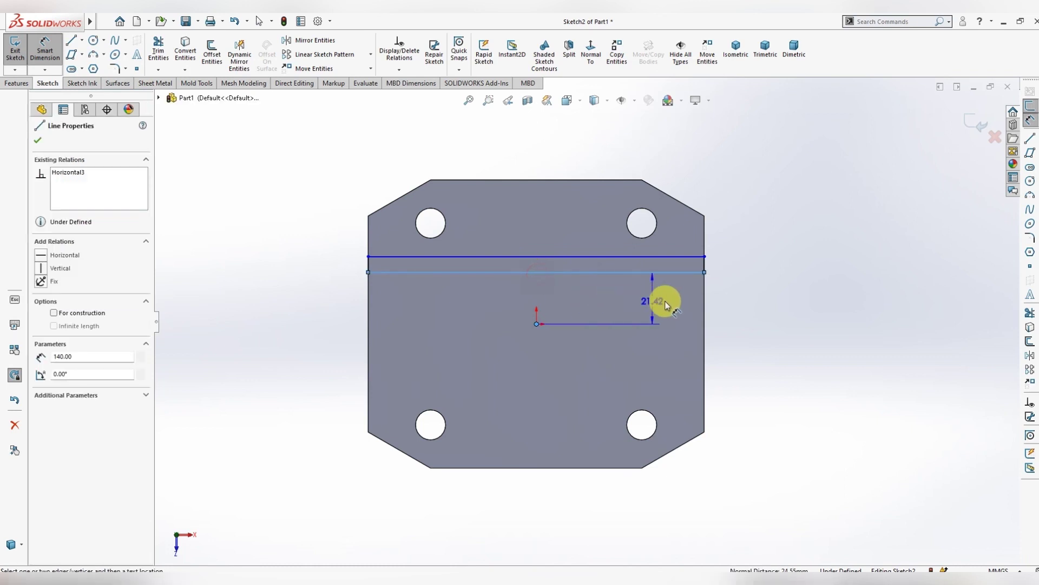
click(743, 301)
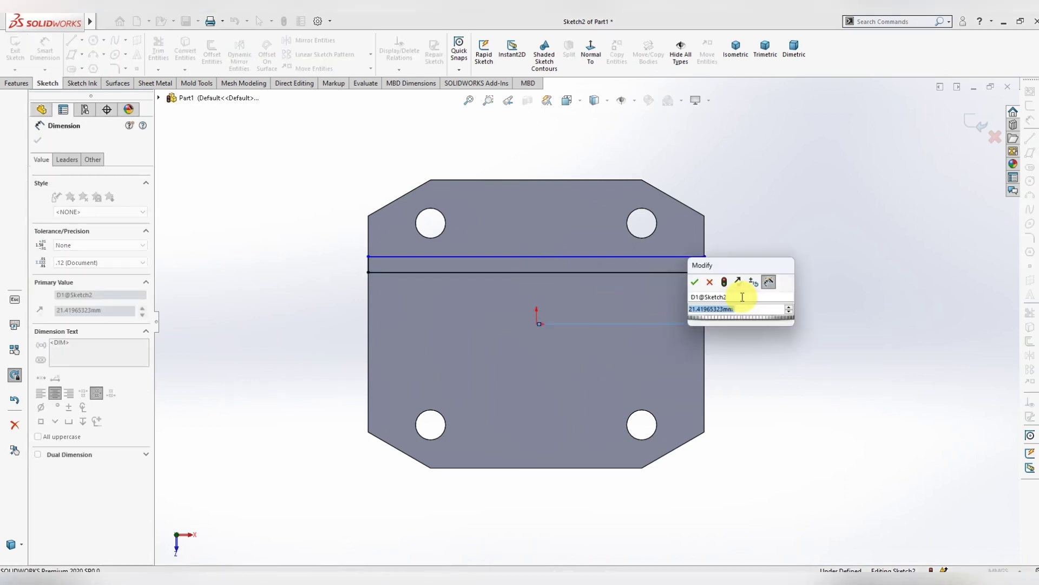
text(2)
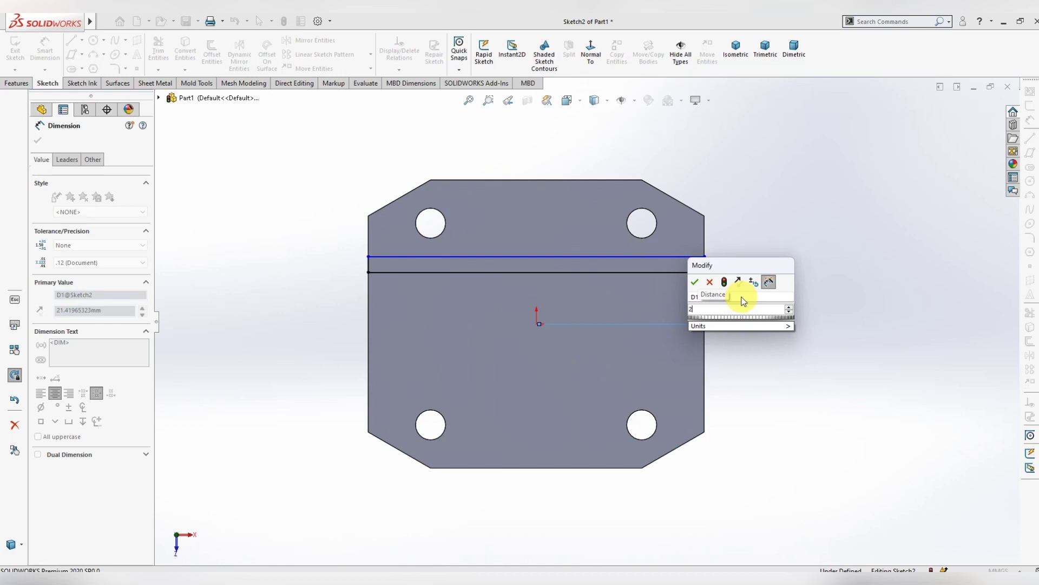
key(BackSpace)
text(14.5)
key(Return)
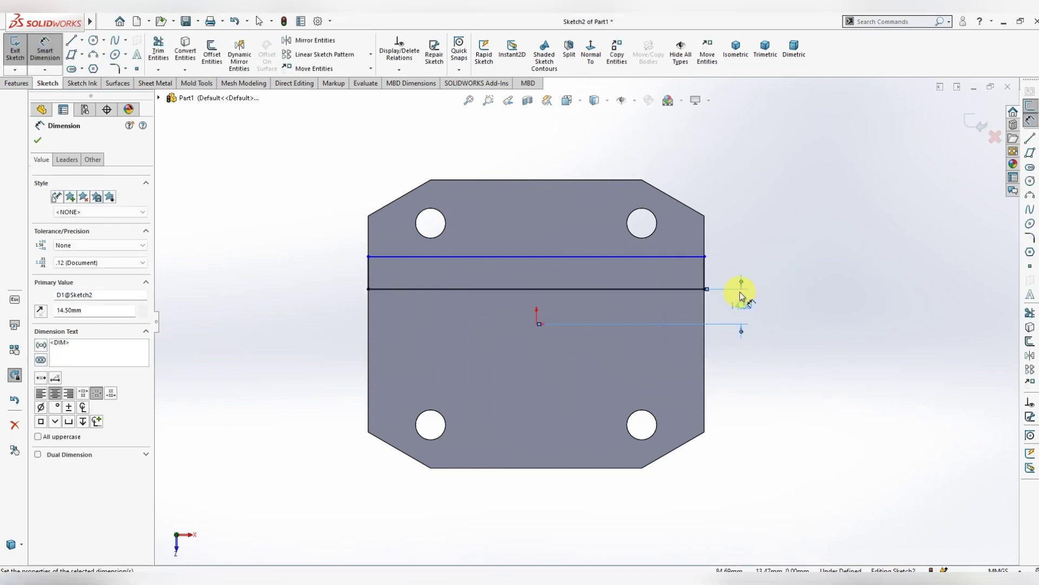
click(706, 269)
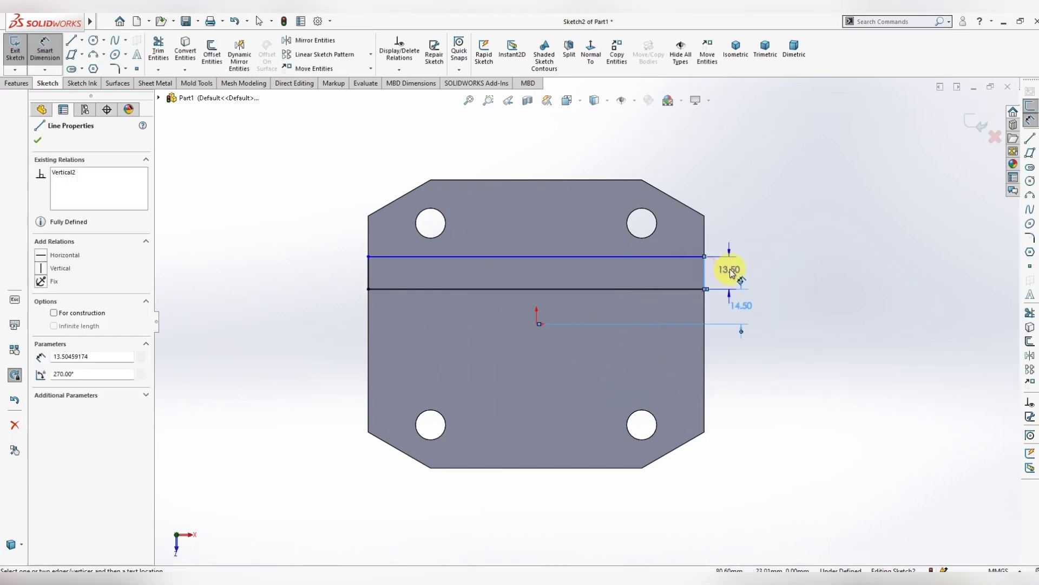
text(9.5)
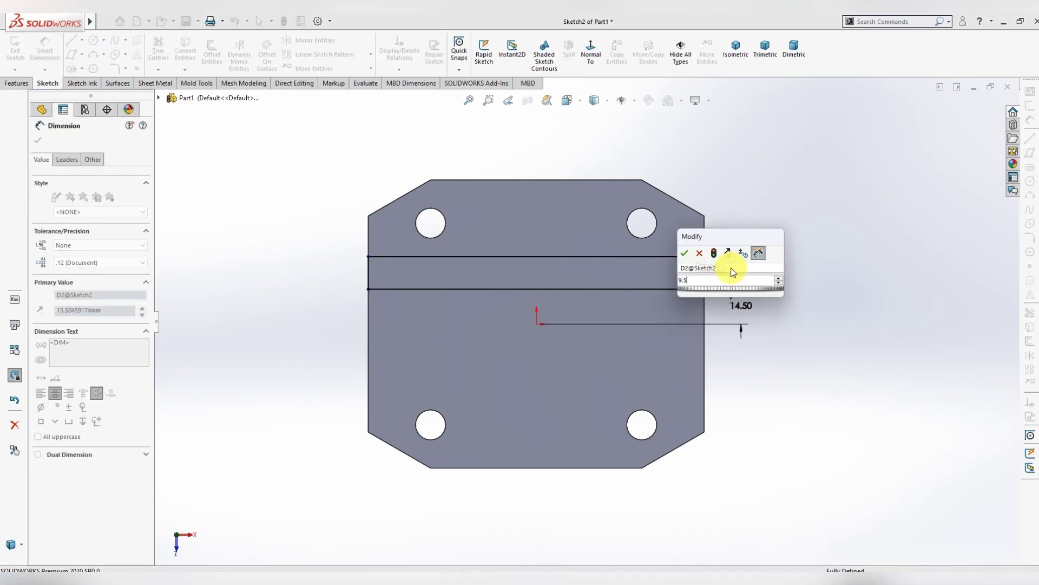
key(Return)
key(Escape)
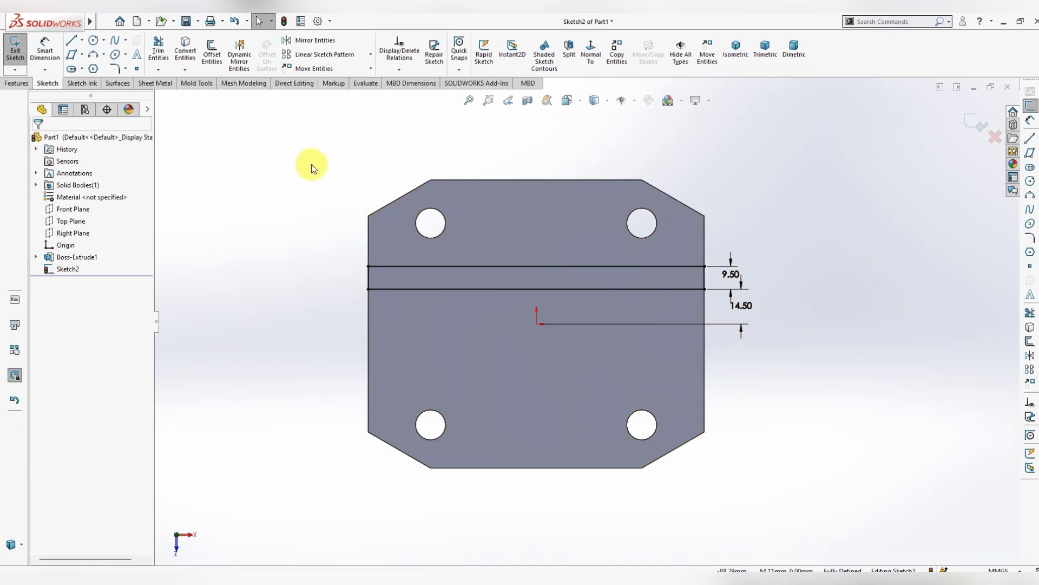
Add a 24 mm upper-edge dimension, then undo it as redundant.
click(44, 50)
click(536, 324)
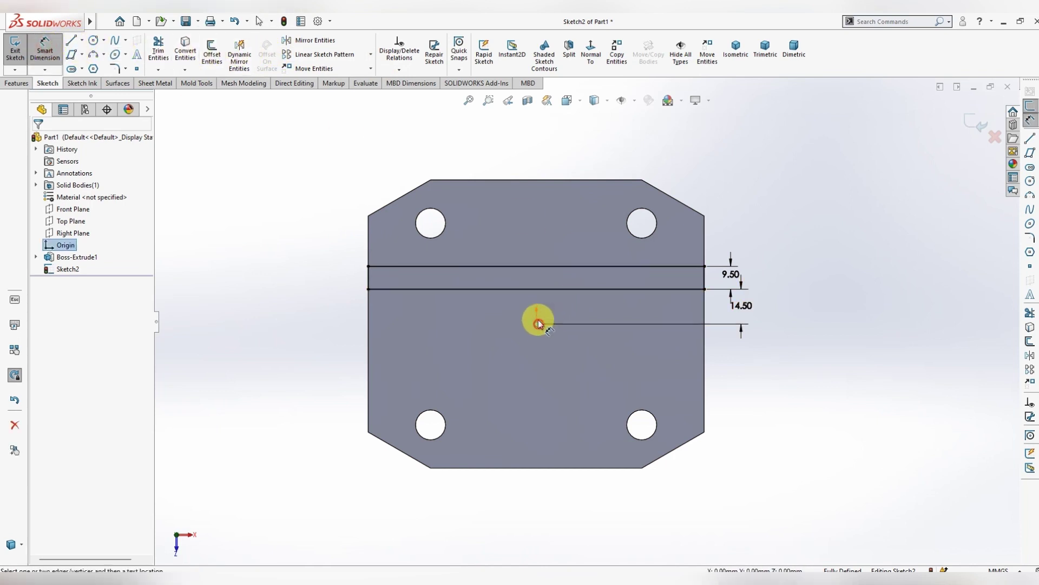
click(538, 267)
click(341, 297)
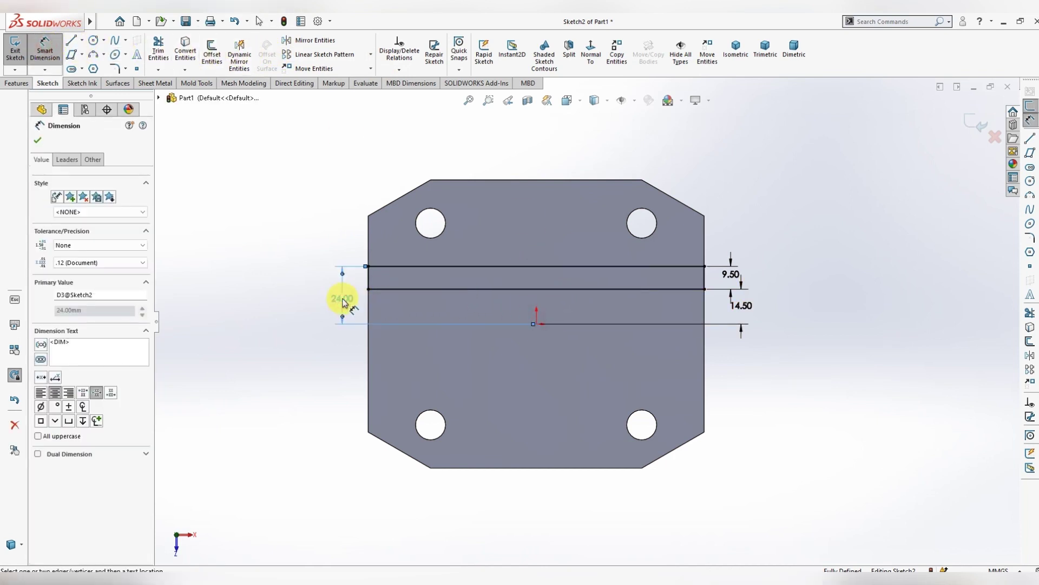
key(Escape)
key(ctrl+z)
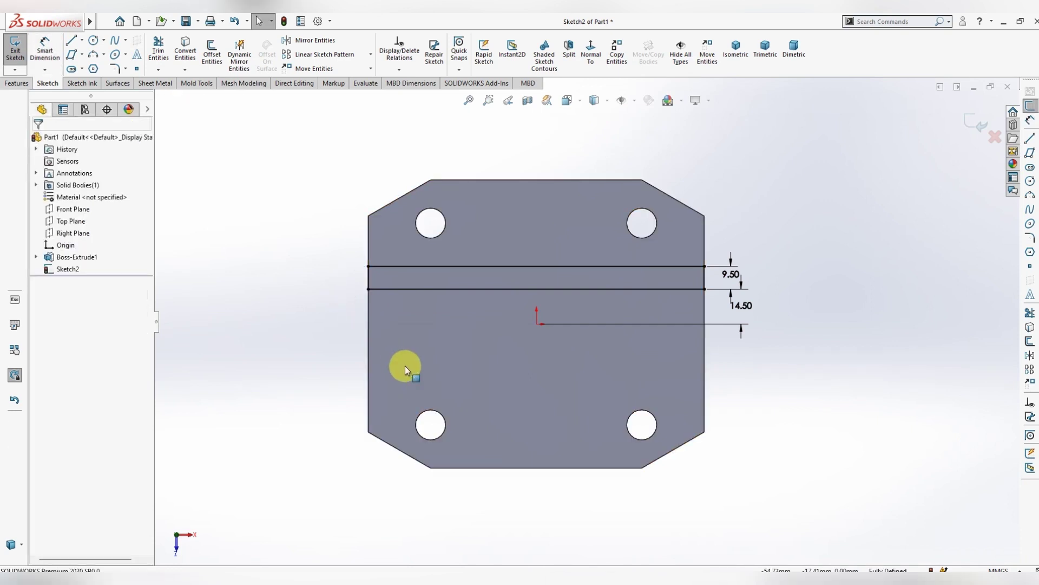
middle_drag(830, 420, 843, 292)
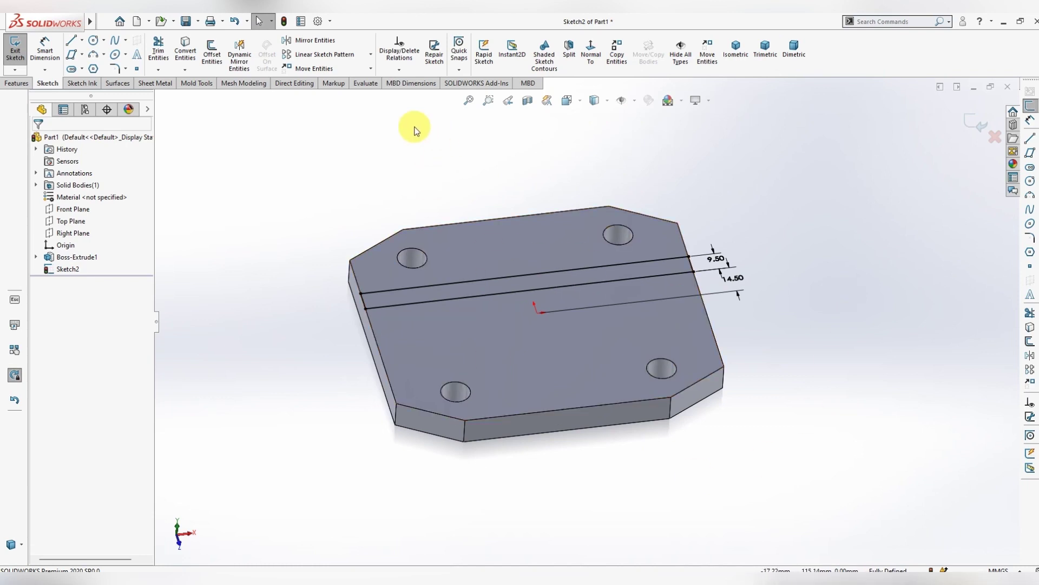
Extrude the 9.50 mm strip sketch 28 mm blind as Boss-Extrude2.
click(15, 85)
click(19, 47)
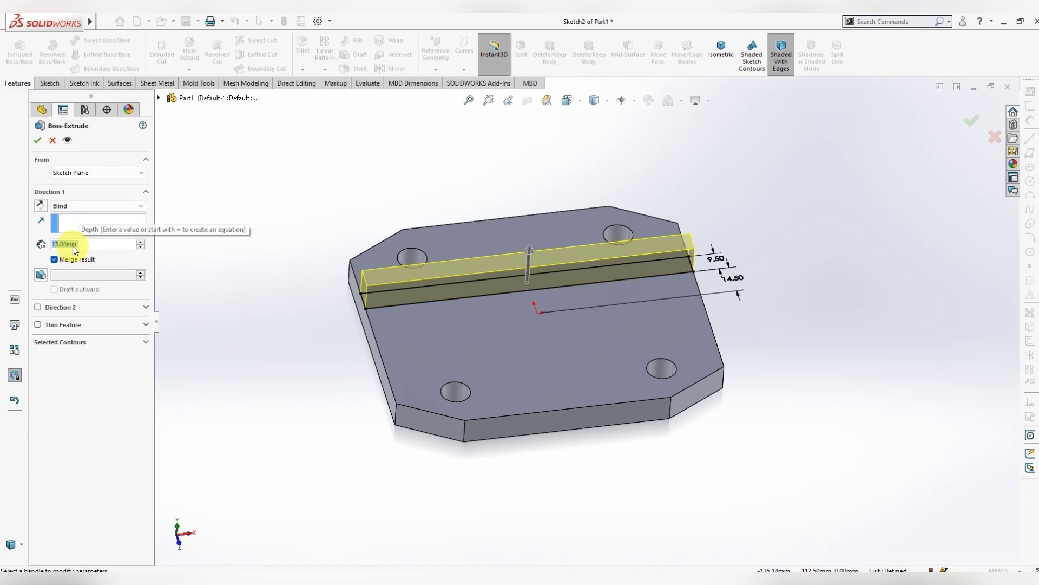
text(28)
key(Return)
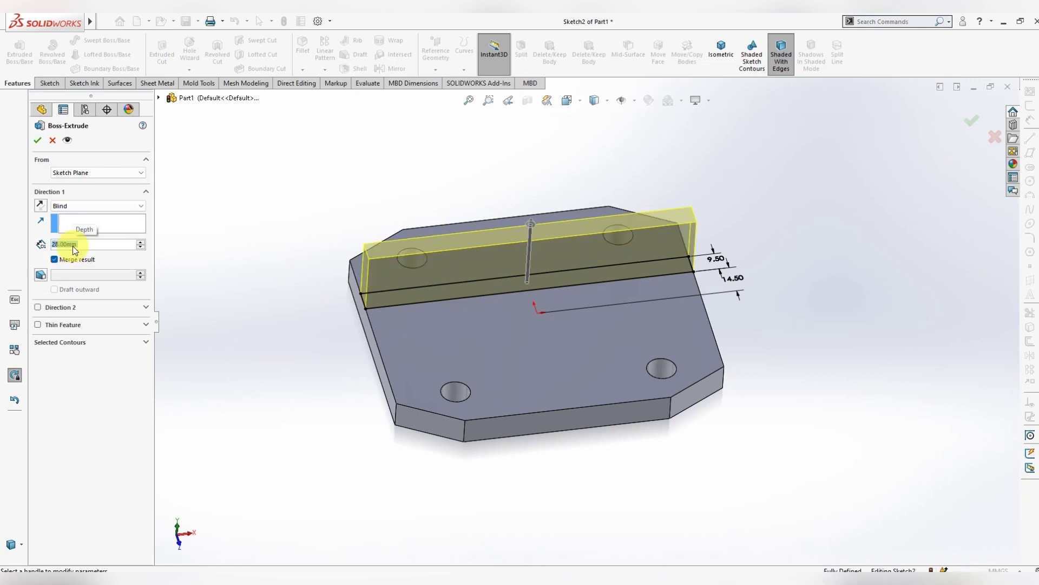
click(38, 141)
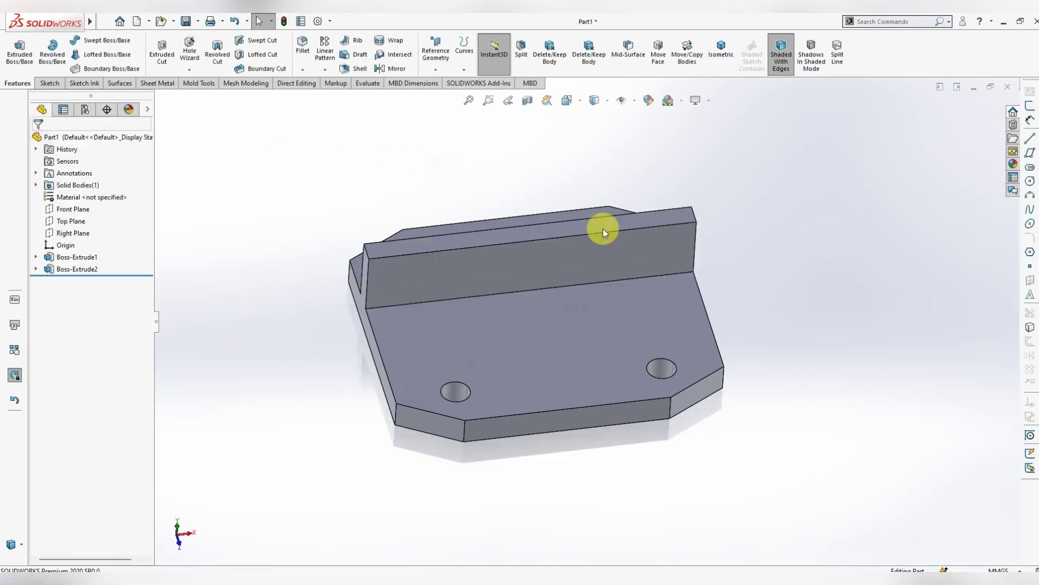
mouse_move(801, 357)
middle_down()
mouse_move(611, 459)
mouse_move(557, 360)
middle_up()
Sketch a slanted line on the front face from the wall's top corner to the plate.
right_click(559, 355)
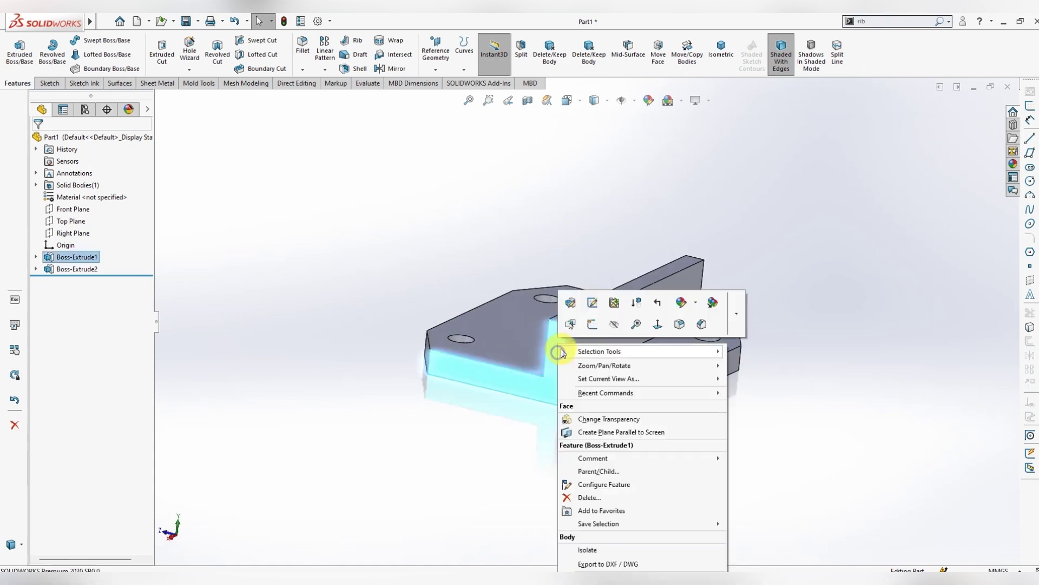
click(596, 324)
click(590, 49)
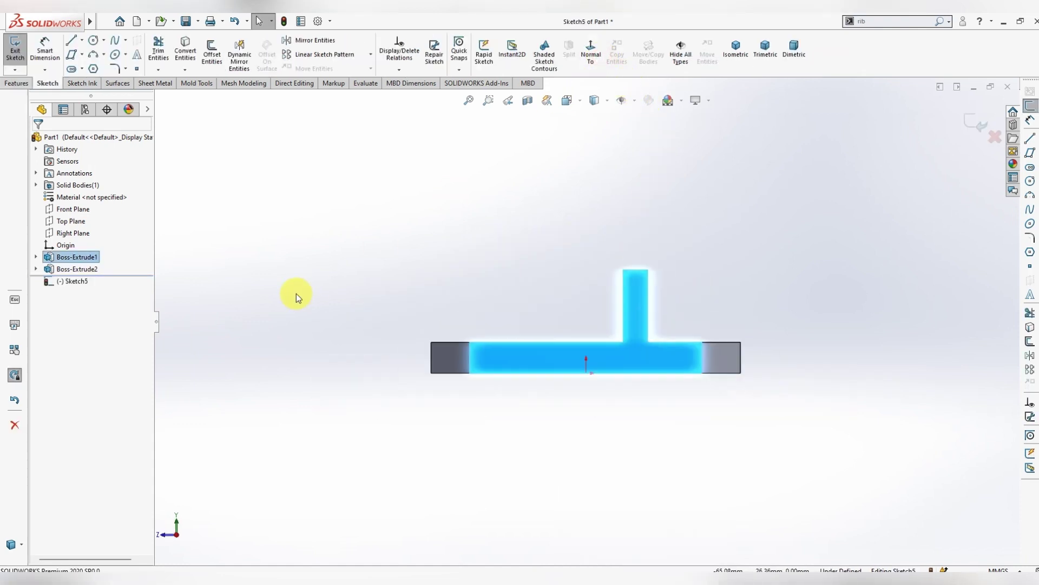
scroll(734, 336, down, 3)
click(737, 315)
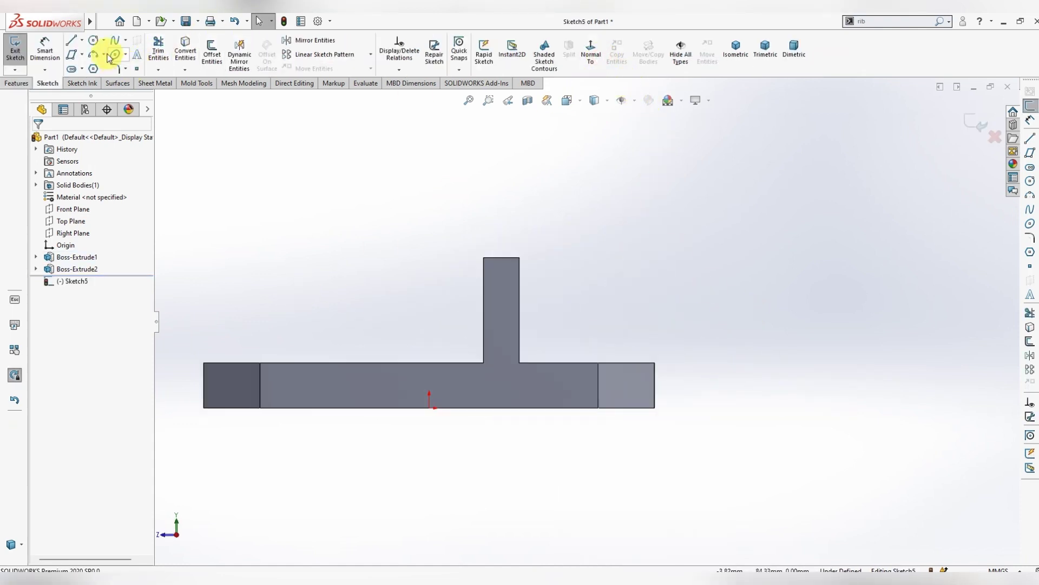
click(76, 43)
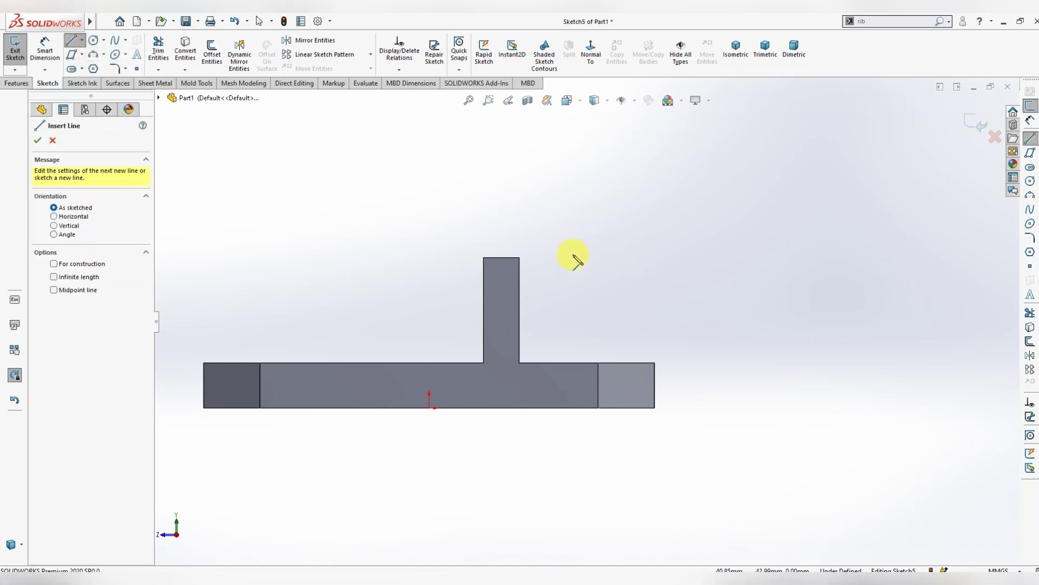
click(520, 259)
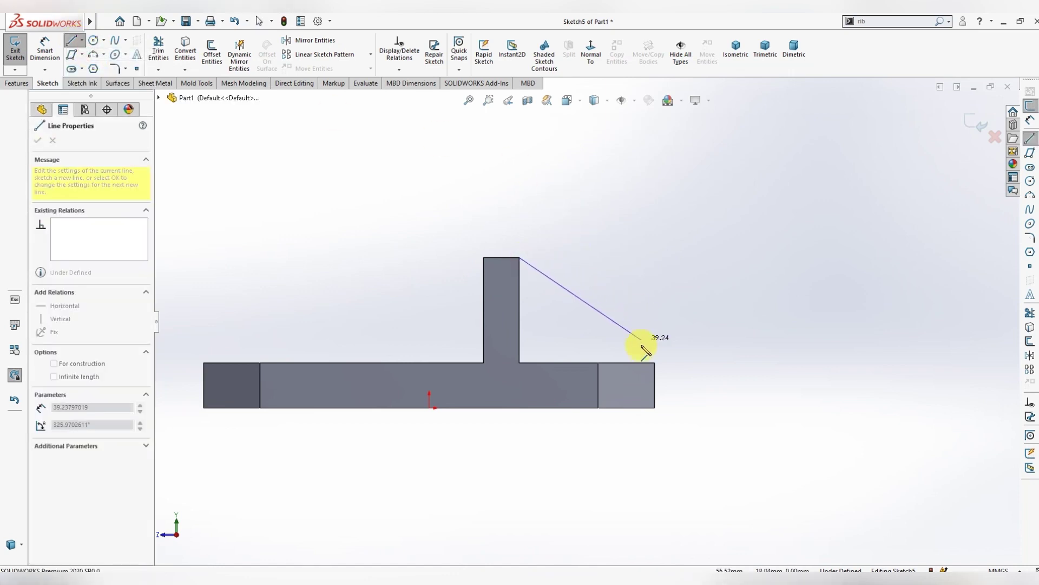
click(598, 362)
key(Escape)
key(Escape)
key(ctrl+7)
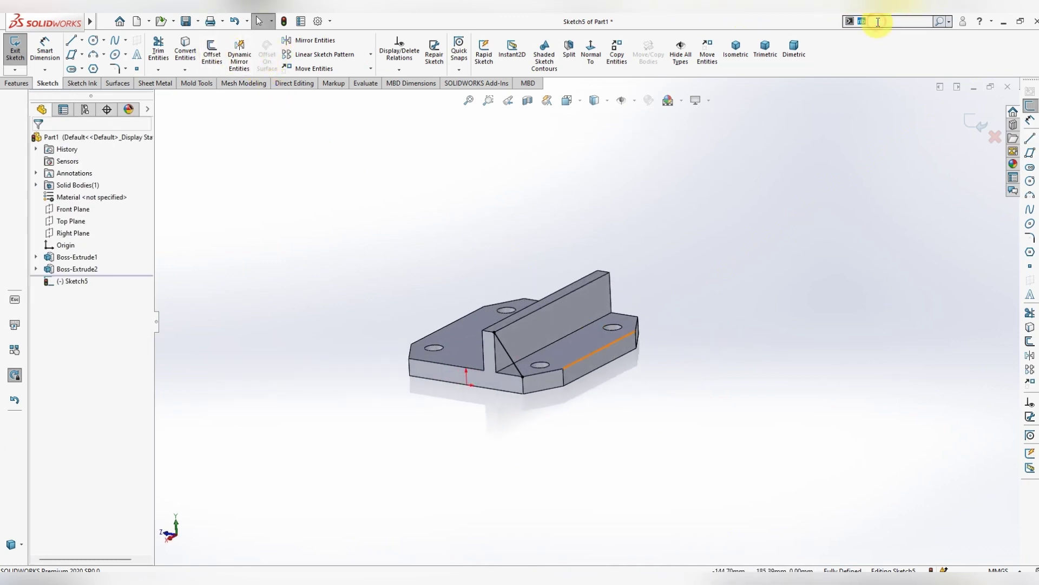
Turn the slanted line into a 5 mm thick rib.
text(r)
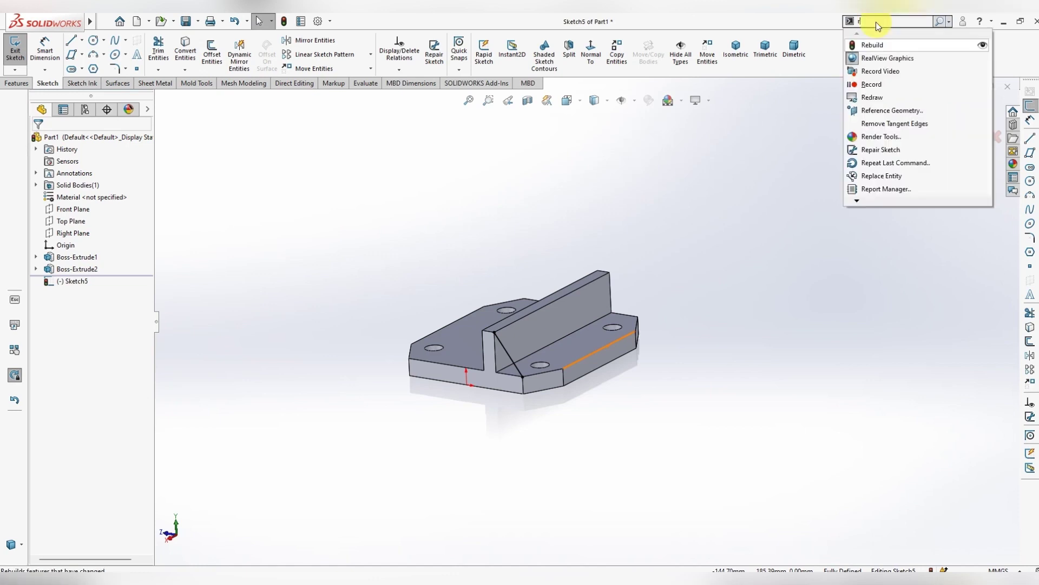
text(ib)
key(Return)
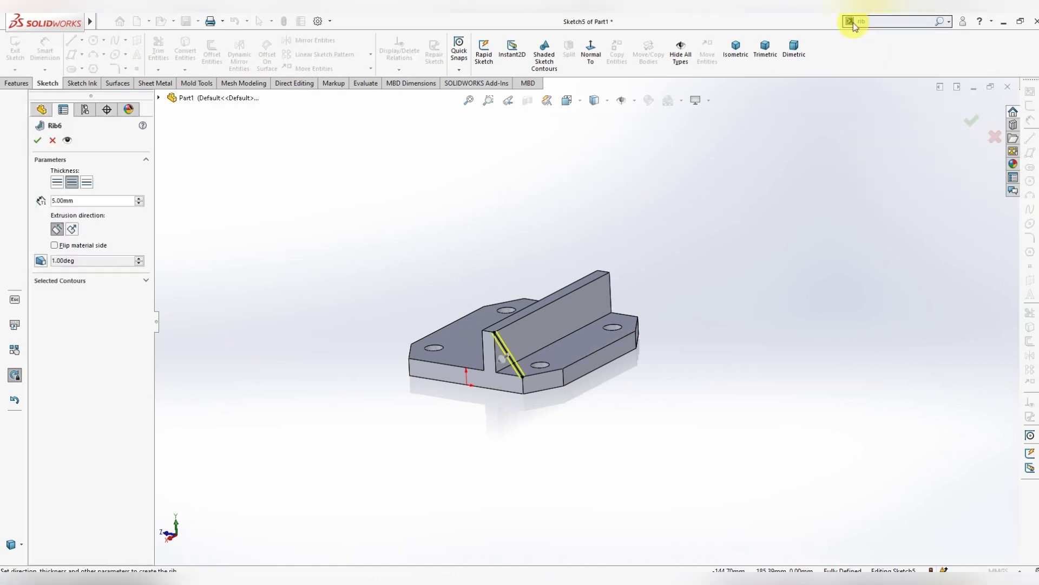
mouse_move(644, 383)
middle_down()
mouse_move(628, 404)
mouse_move(607, 393)
middle_up()
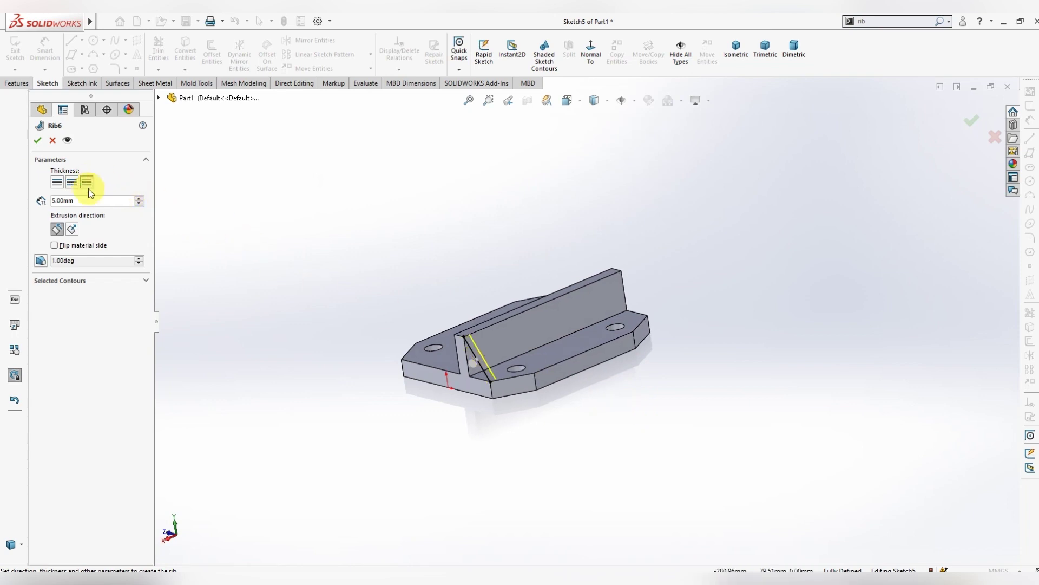
click(39, 140)
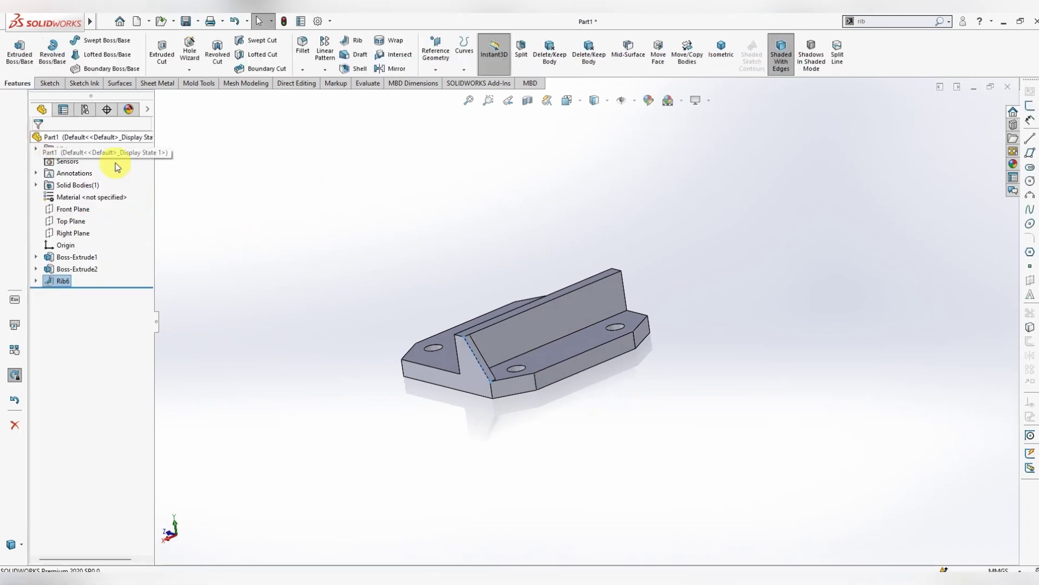
middle_drag(556, 408, 562, 476)
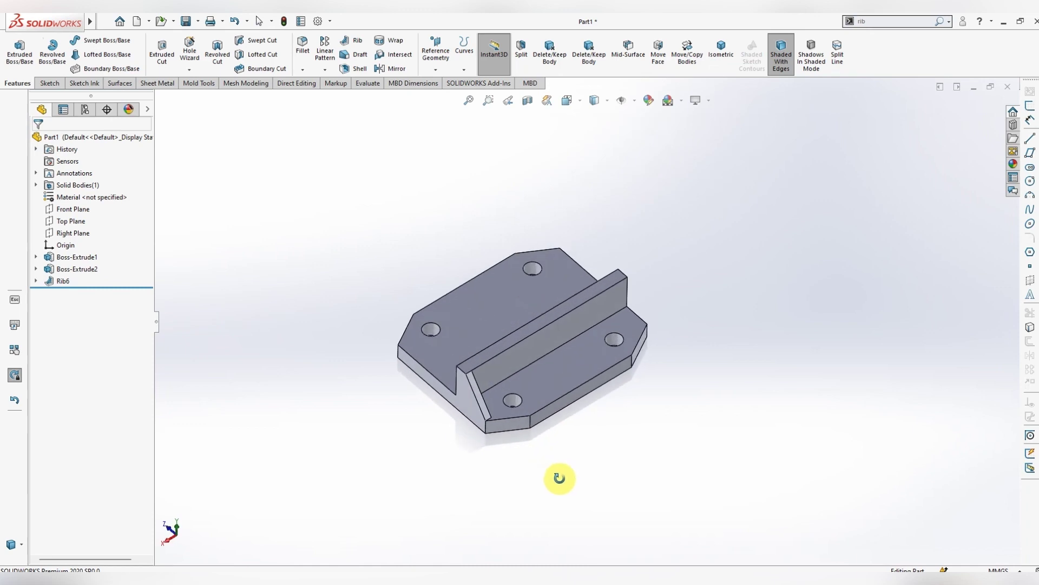
Mirror Rib6 about the Right Plane.
click(395, 68)
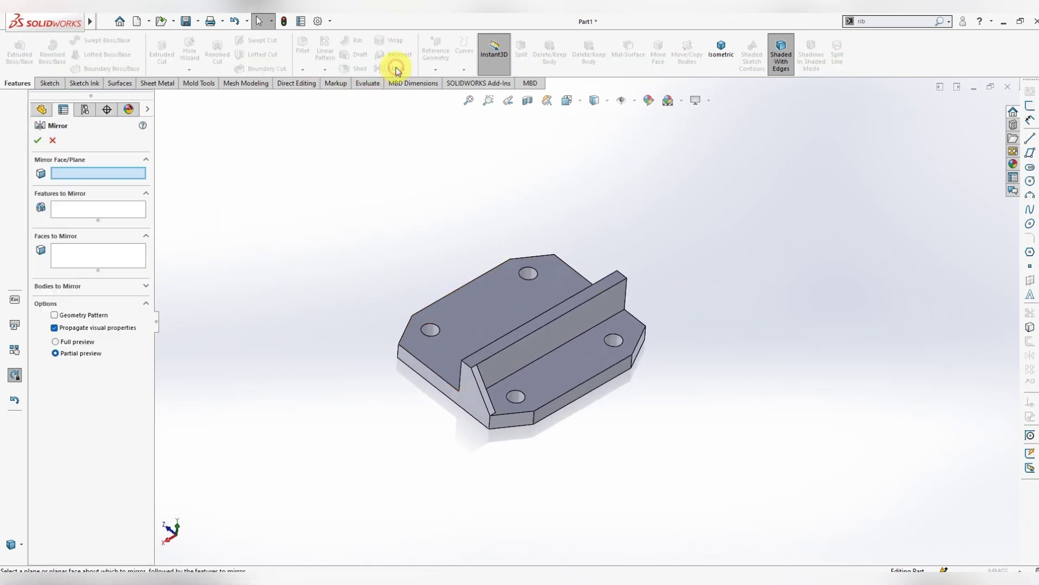
click(158, 97)
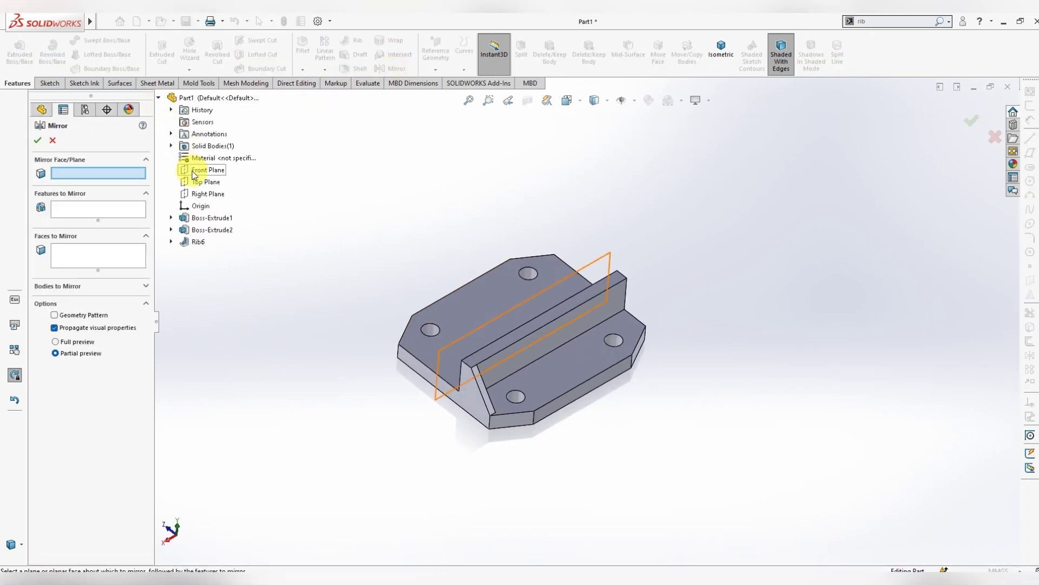
click(201, 193)
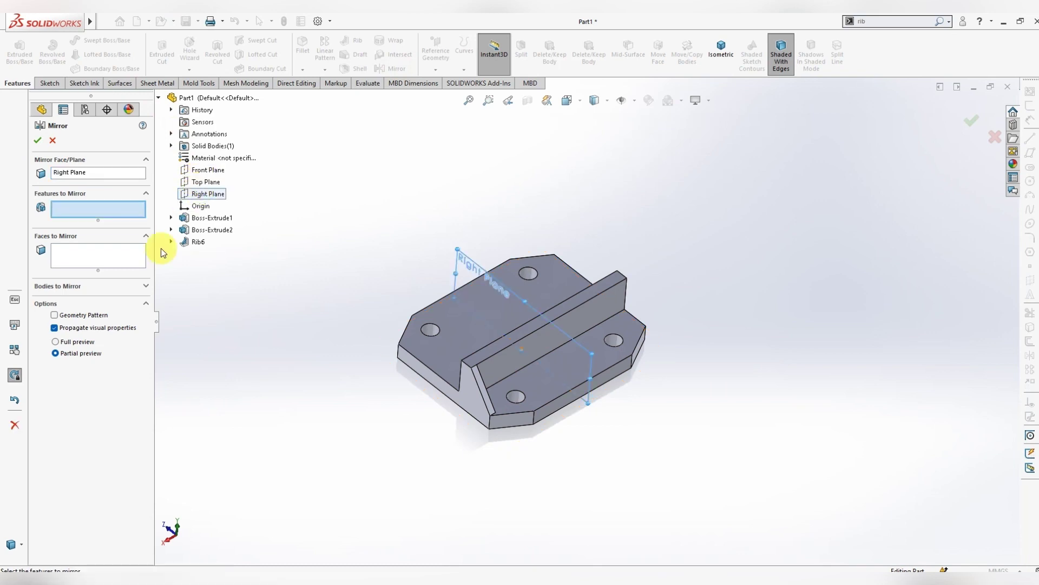
click(203, 244)
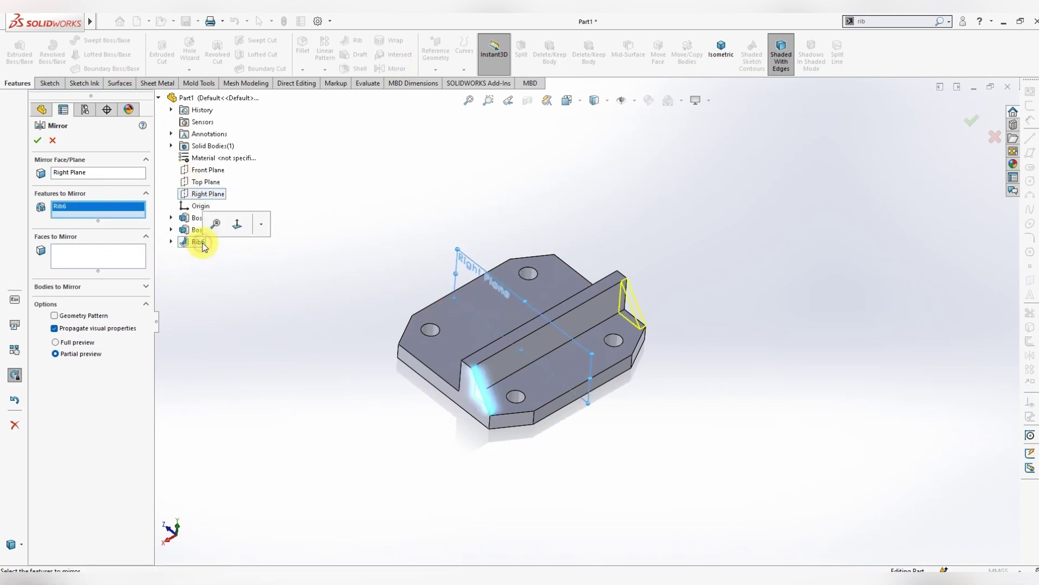
click(37, 141)
mouse_move(781, 434)
middle_down()
mouse_move(758, 440)
mouse_move(786, 420)
middle_up()
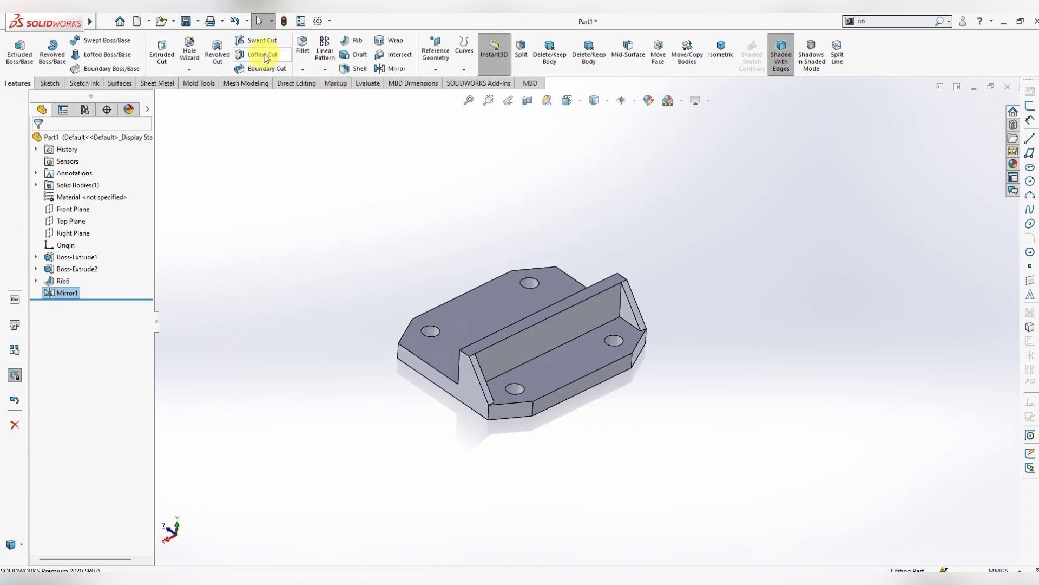
Mirror Boss-Extrude2 about the Front Plane to create the second wall.
click(395, 69)
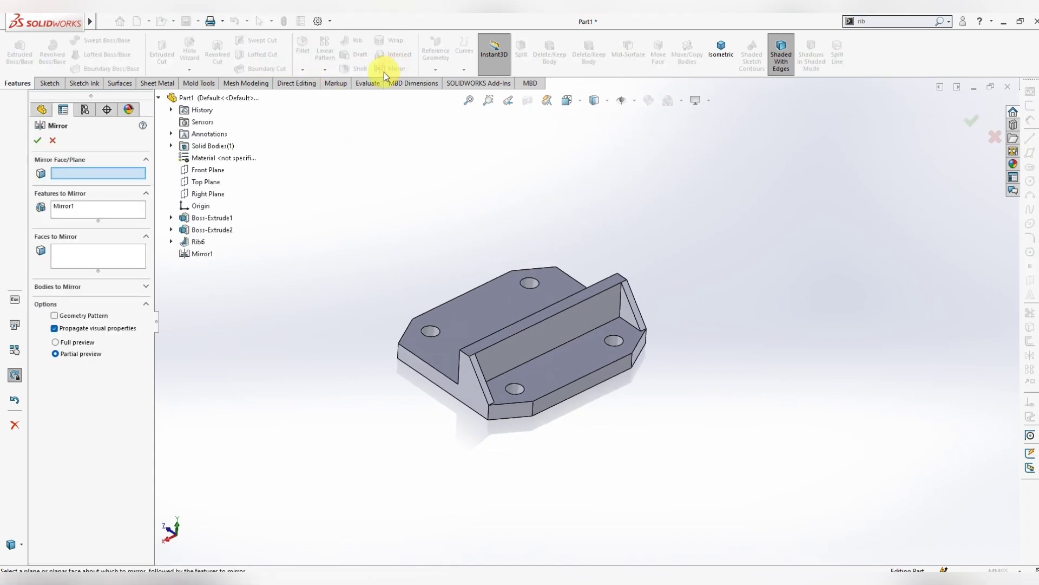
click(208, 169)
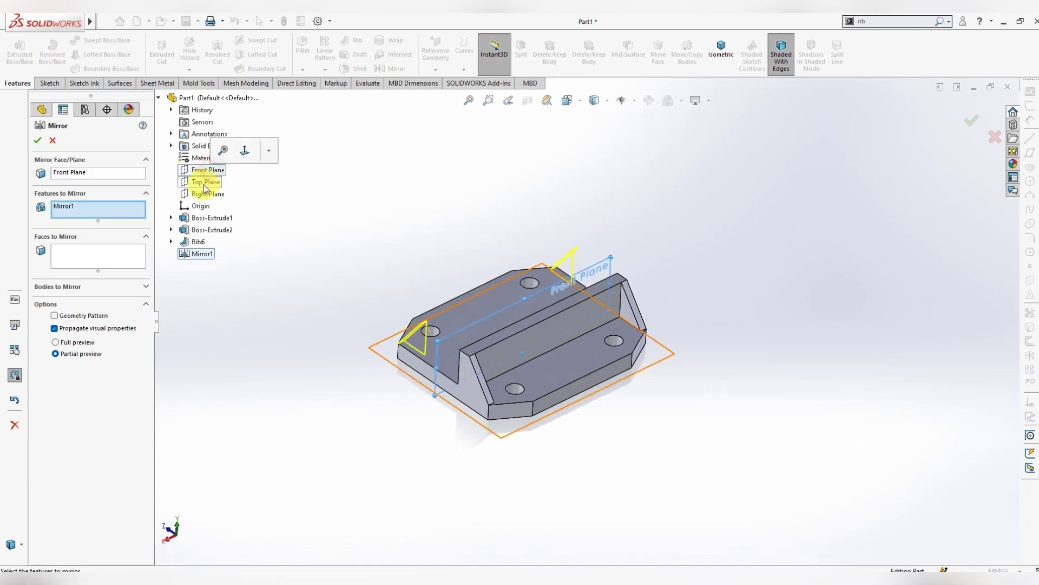
click(211, 230)
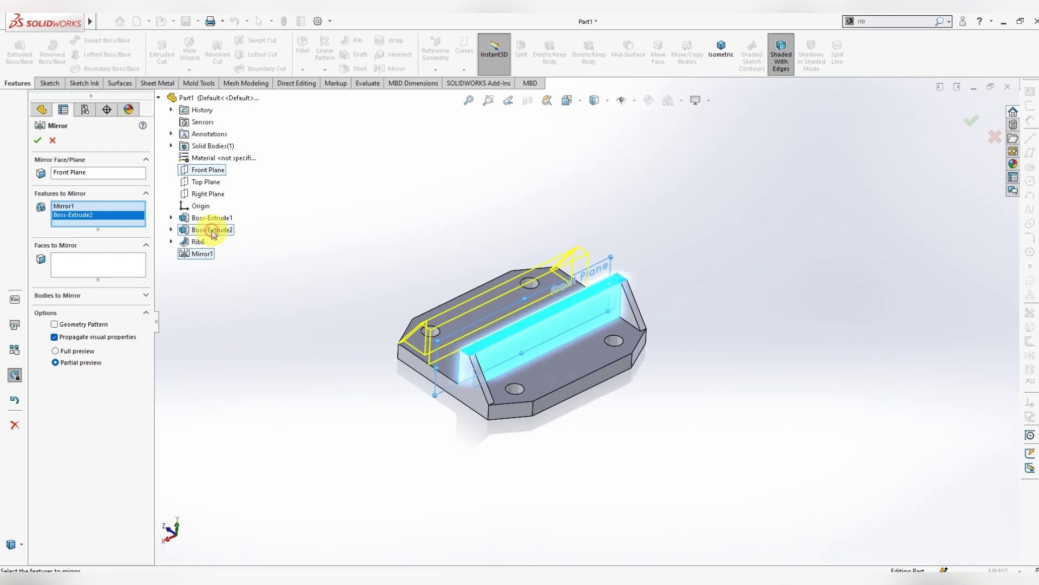
click(37, 142)
mouse_move(705, 404)
middle_down()
mouse_move(726, 433)
mouse_move(740, 490)
mouse_move(726, 448)
mouse_move(667, 362)
mouse_move(691, 430)
mouse_move(703, 429)
mouse_move(710, 410)
mouse_move(702, 417)
middle_up()
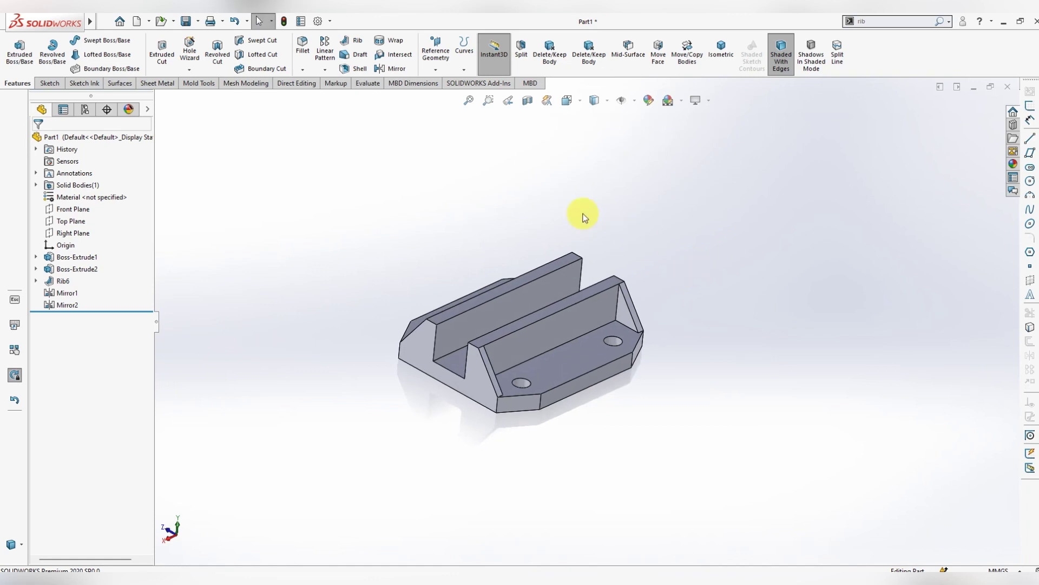
Create Plane1 offset 40 mm from the end face, flipped into the part.
click(436, 47)
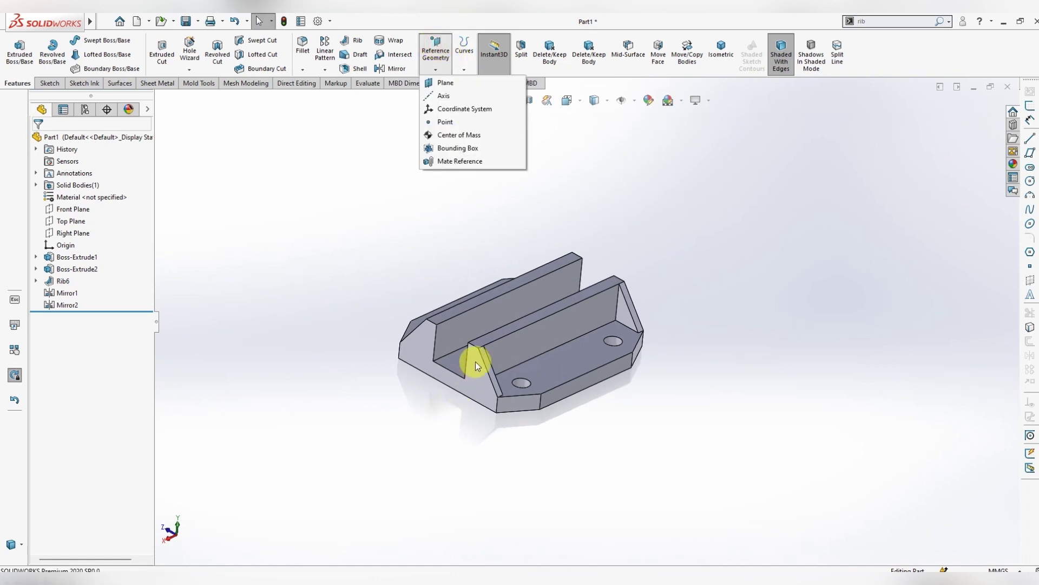
click(445, 82)
click(482, 371)
text(40)
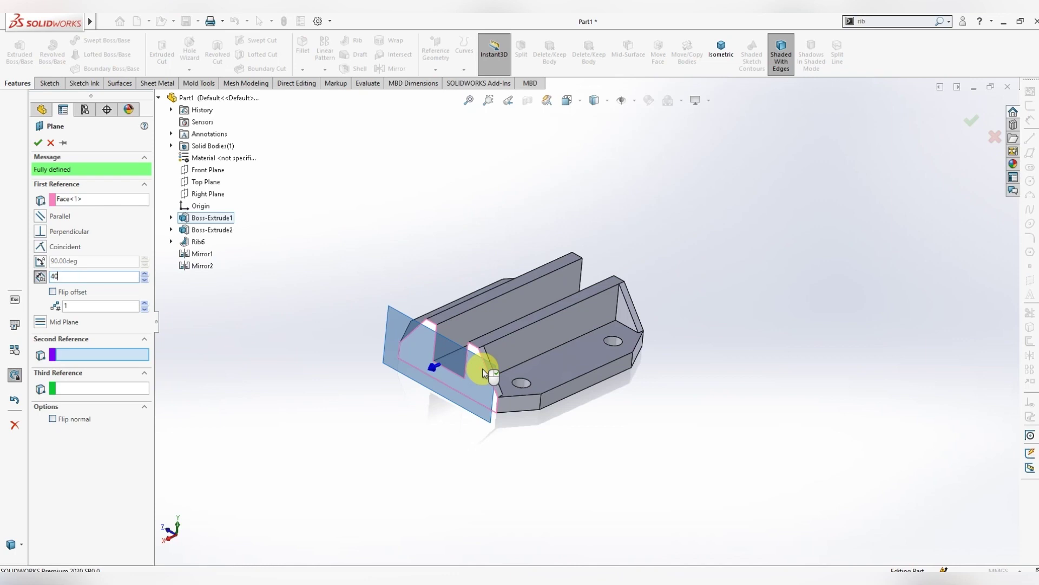
key(Return)
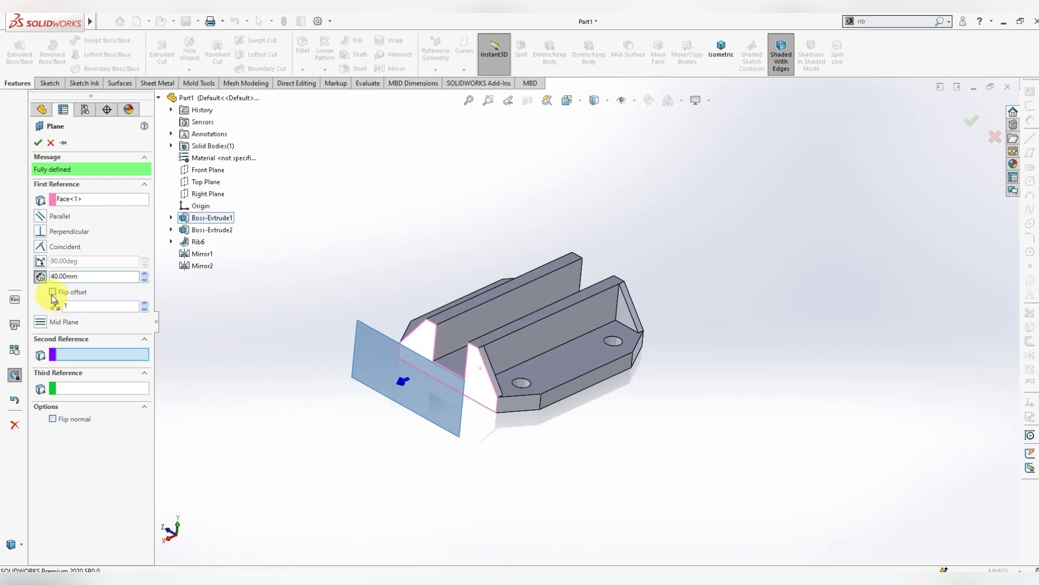
click(53, 293)
click(38, 142)
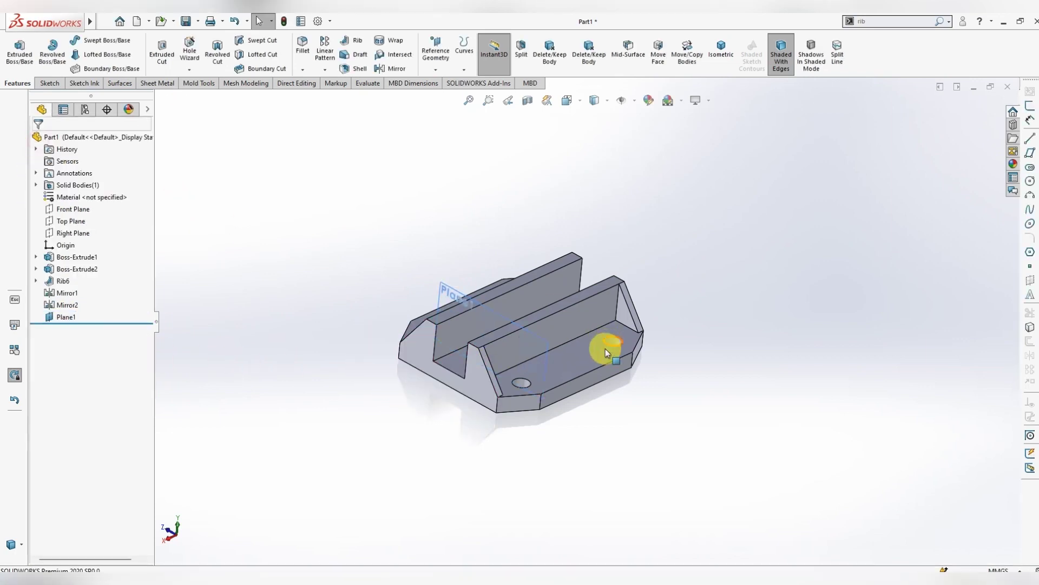
Start a new sketch on Plane1.
right_click(529, 342)
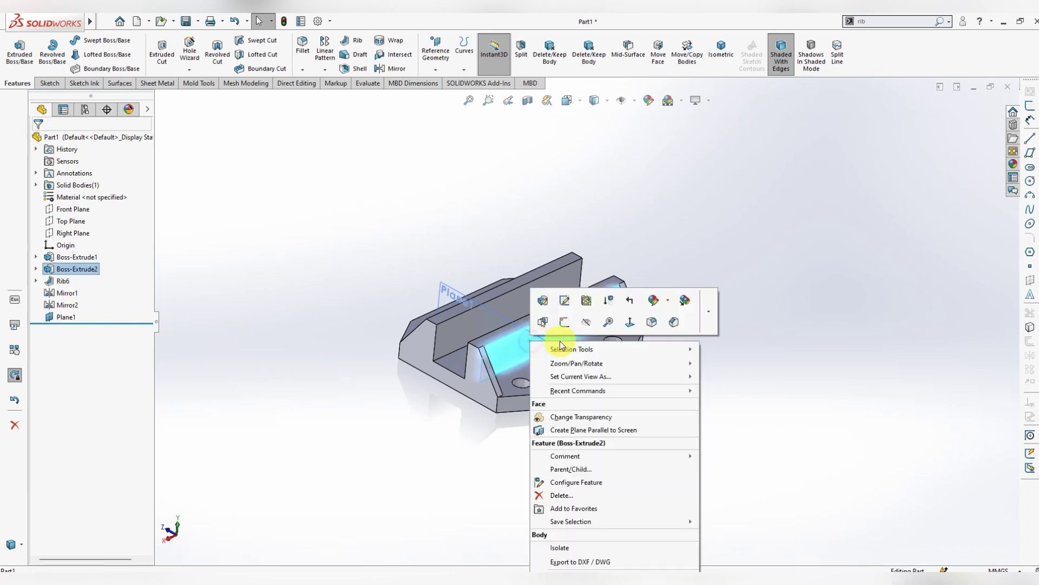
right_click(495, 314)
click(535, 296)
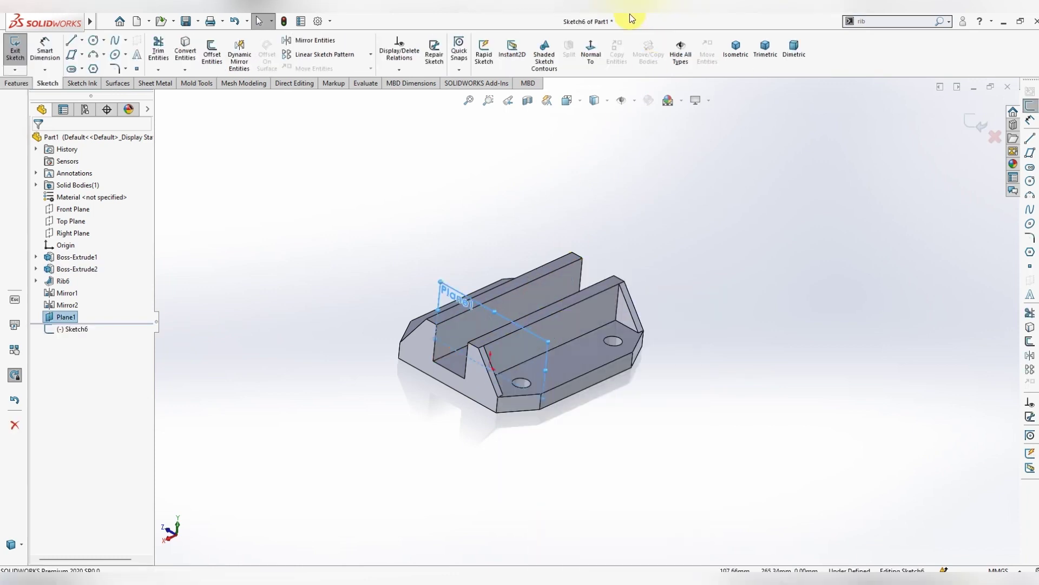
Draw a line on Plane1 from the wall's top corner down to the base plate.
click(594, 56)
scroll(596, 325, up, 3)
scroll(761, 325, down, 2)
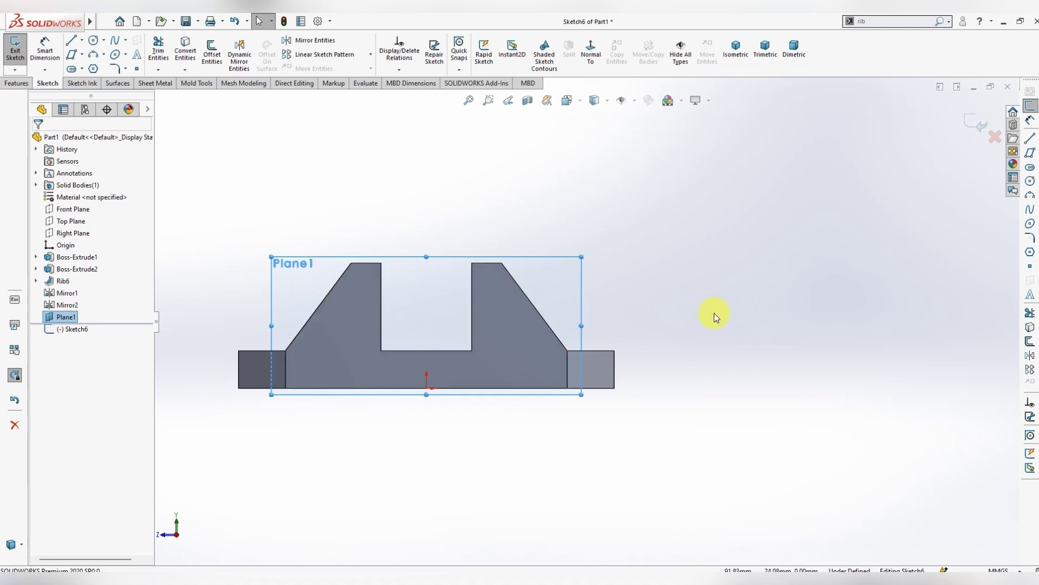
mouse_move(614, 295)
middle_down()
mouse_move(608, 307)
mouse_move(596, 302)
mouse_move(608, 302)
mouse_move(582, 187)
middle_up()
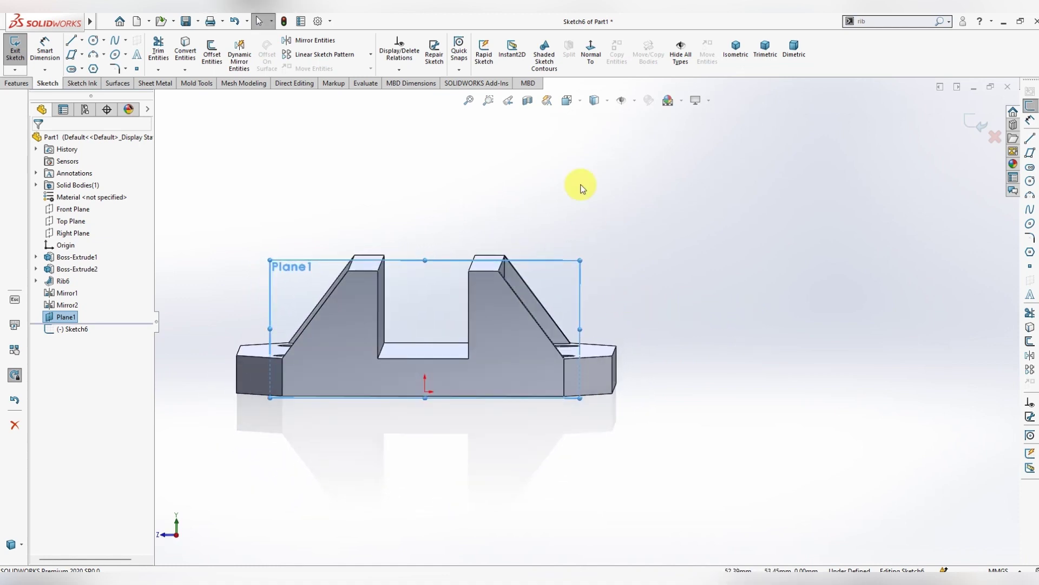
click(590, 52)
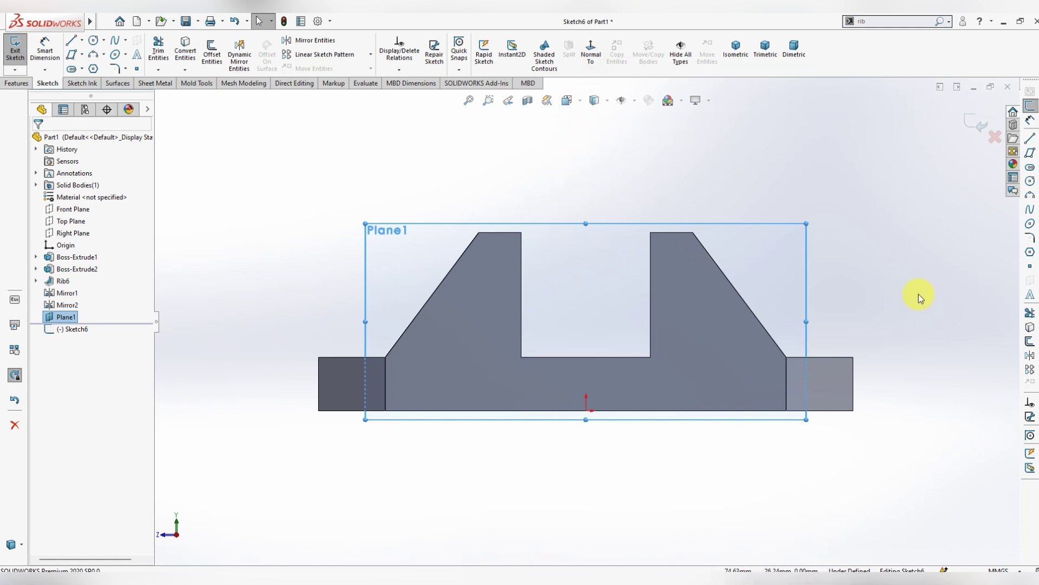
ctrl+middle_drag(924, 302, 612, 319)
click(81, 40)
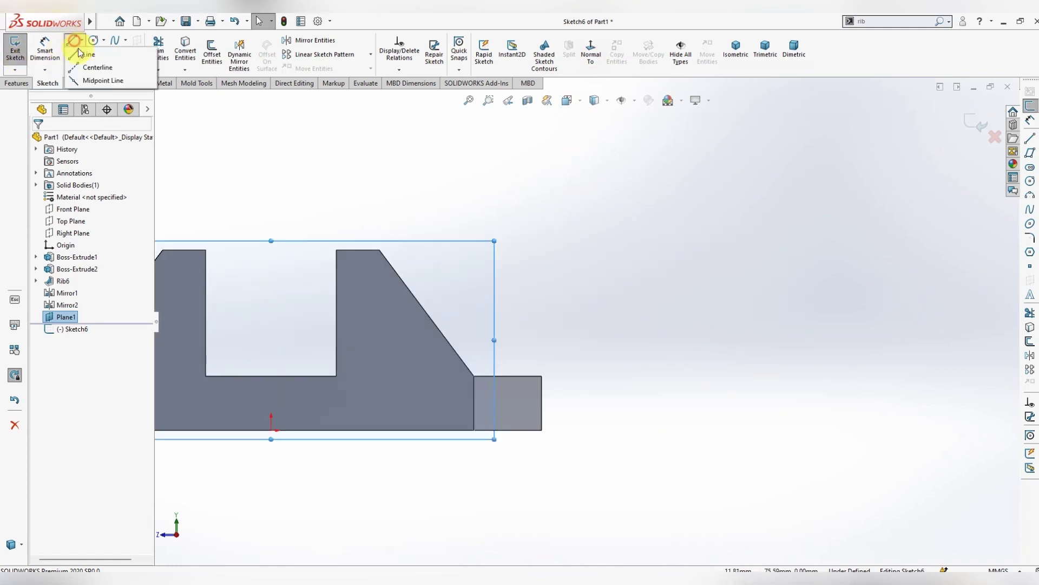
click(379, 250)
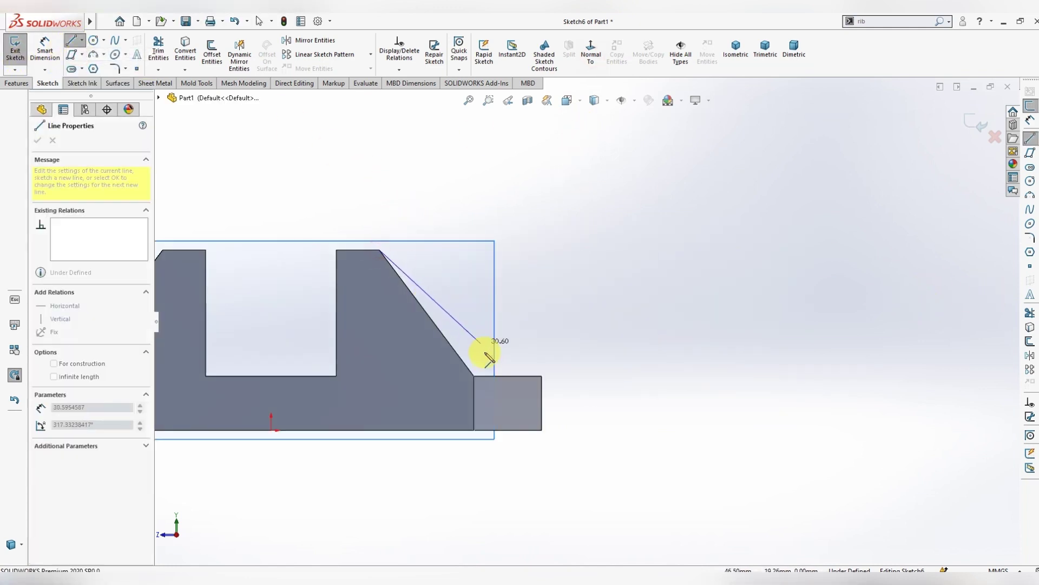
click(475, 375)
key(Escape)
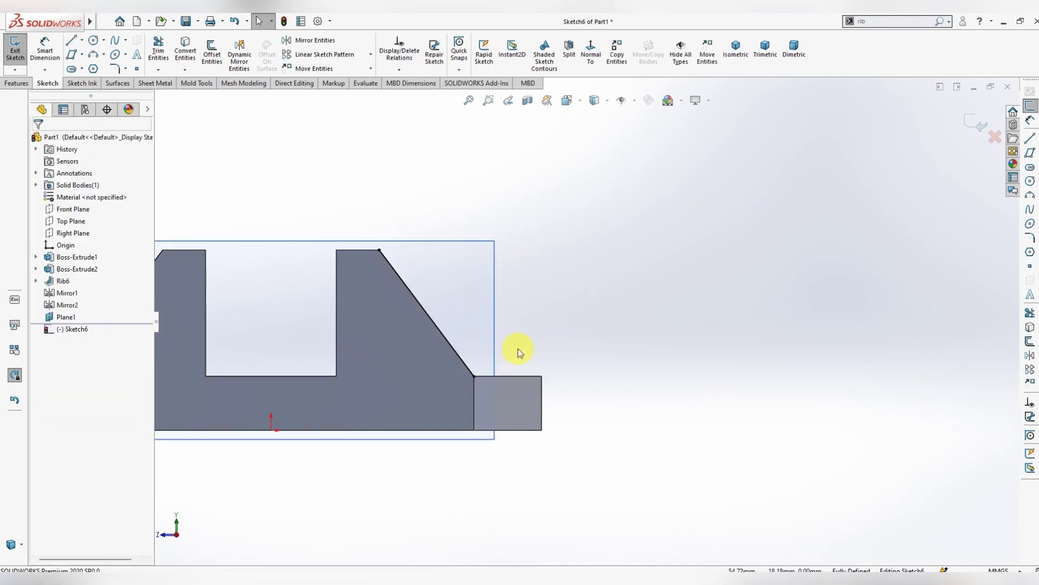
mouse_move(518, 348)
middle_down()
mouse_move(581, 414)
mouse_move(587, 399)
middle_up()
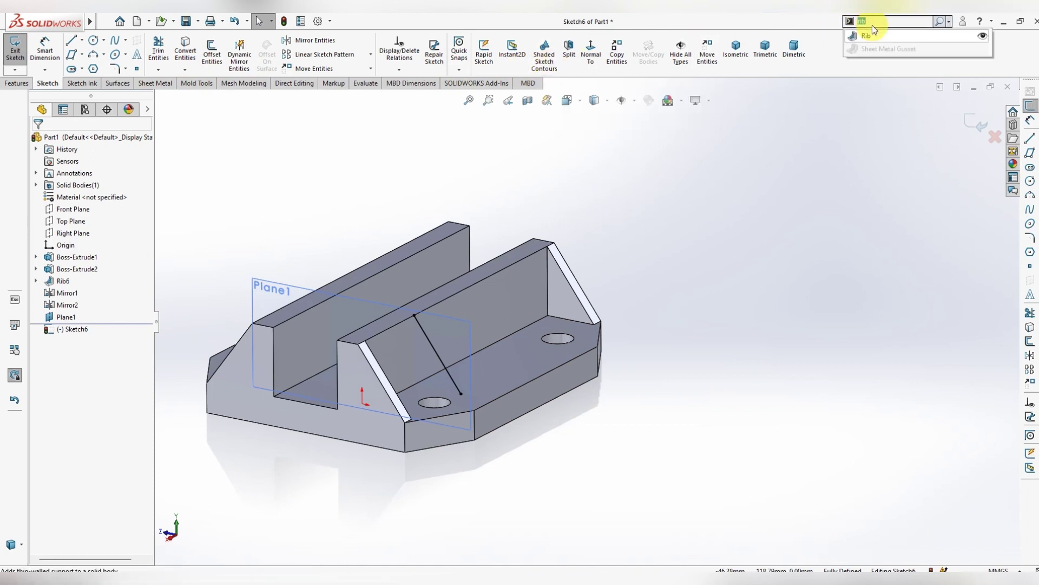
Create a one-sided 7.90 mm rib from the sloping line as Rib7.
click(881, 31)
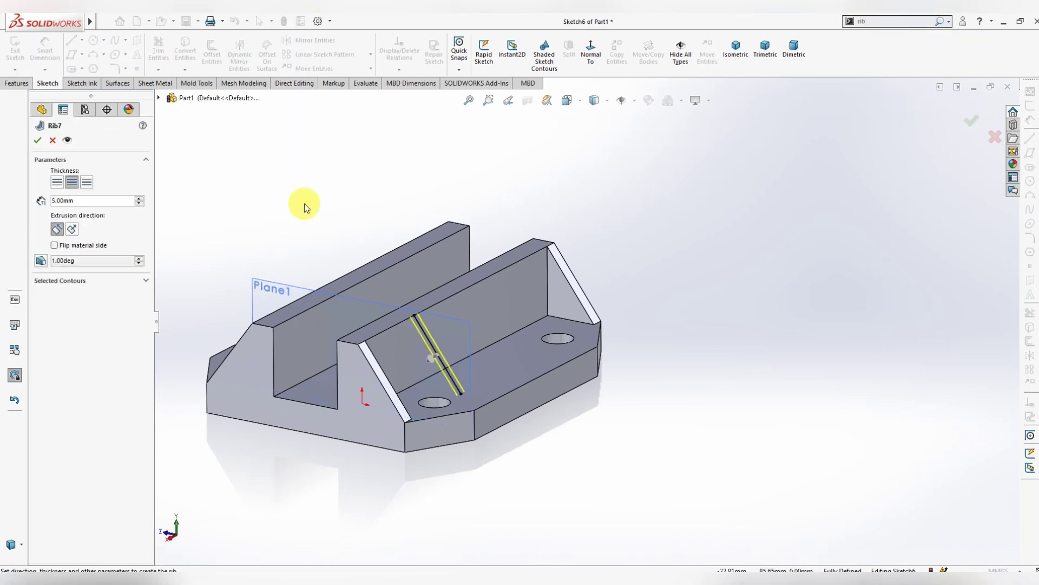
mouse_move(666, 491)
middle_down()
mouse_move(618, 501)
mouse_move(608, 523)
middle_up()
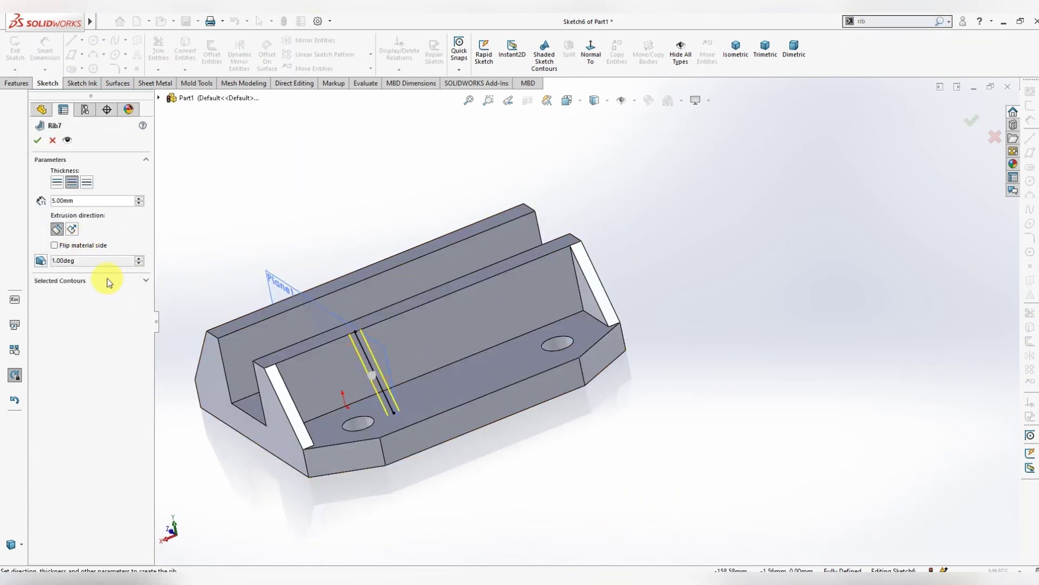
click(87, 184)
double_click(79, 200)
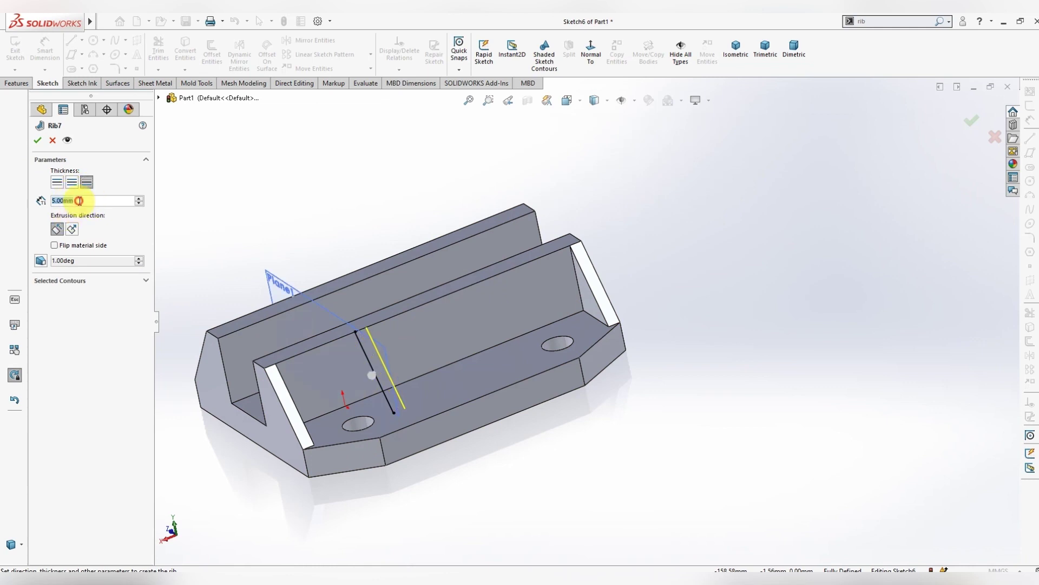
text(7.9)
key(Return)
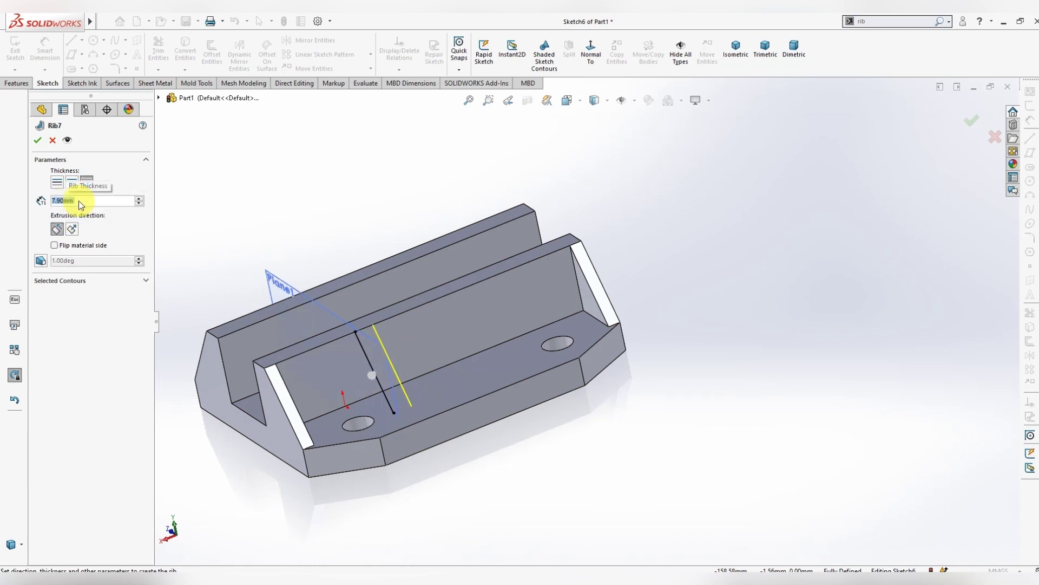
click(39, 140)
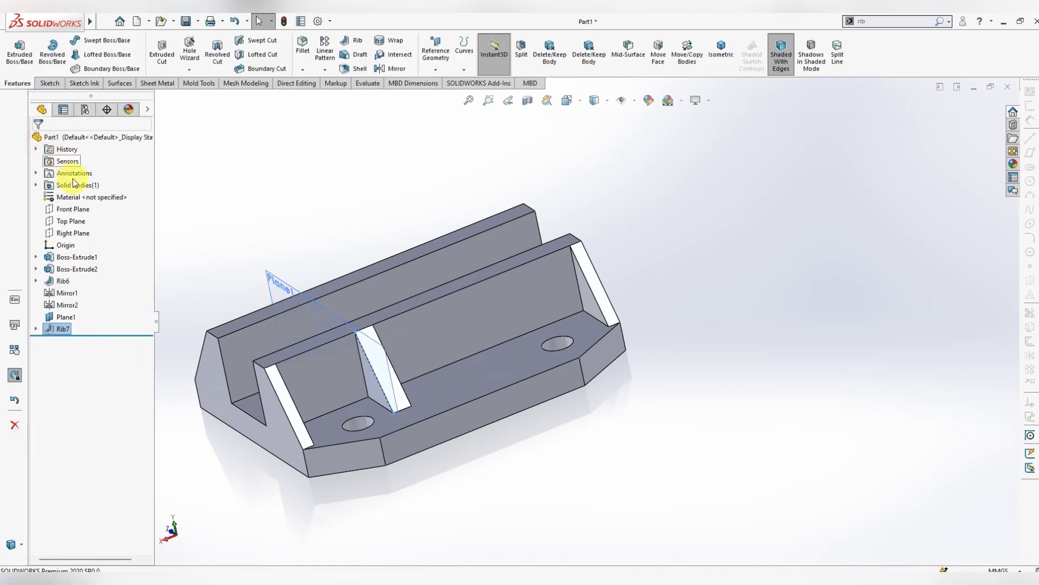
middle_drag(560, 454, 569, 452)
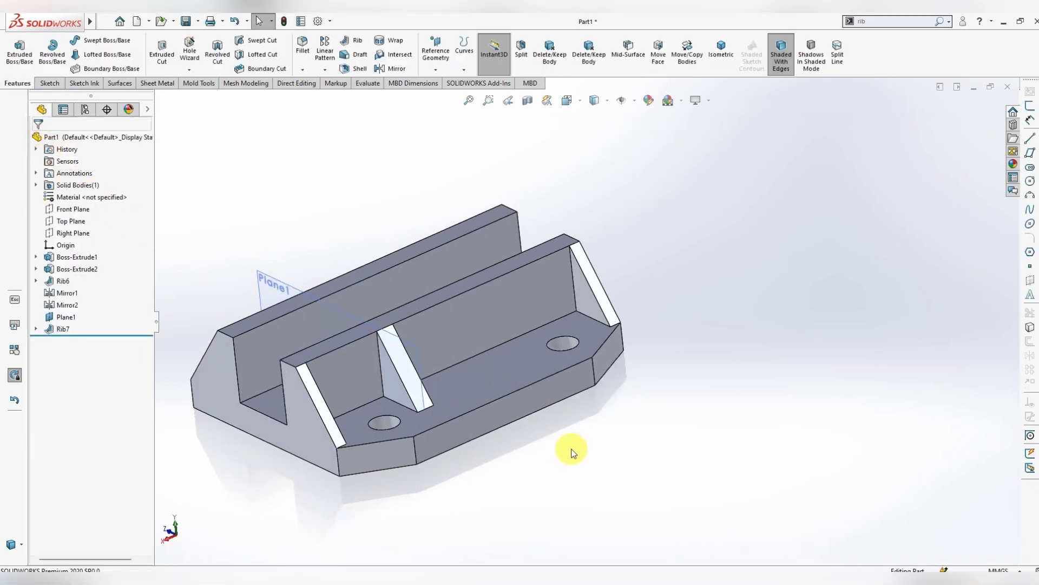
Open a new sketch on Plane1 and hide Plane1.
right_click(269, 279)
click(303, 259)
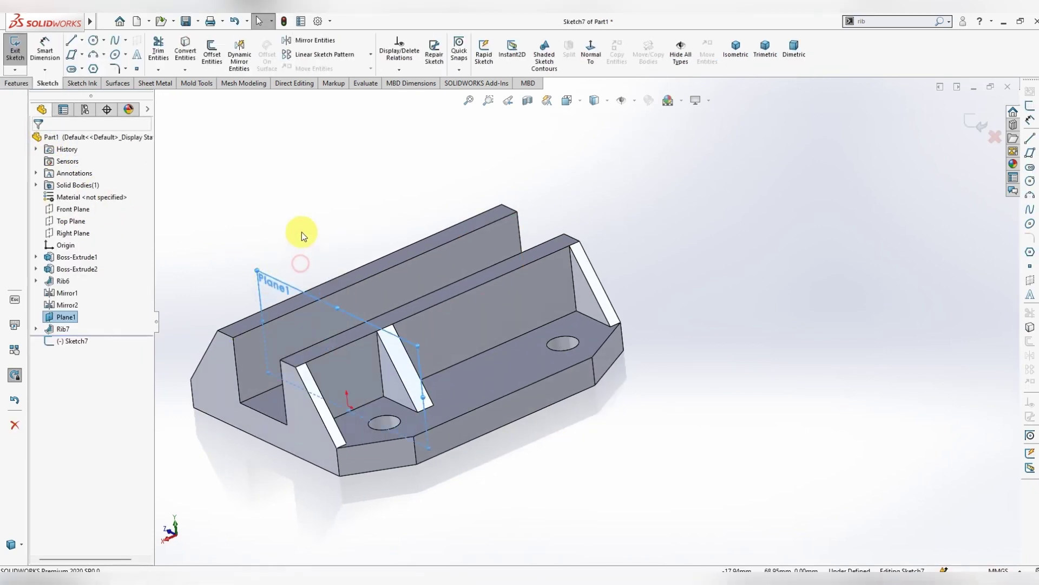
right_click(259, 272)
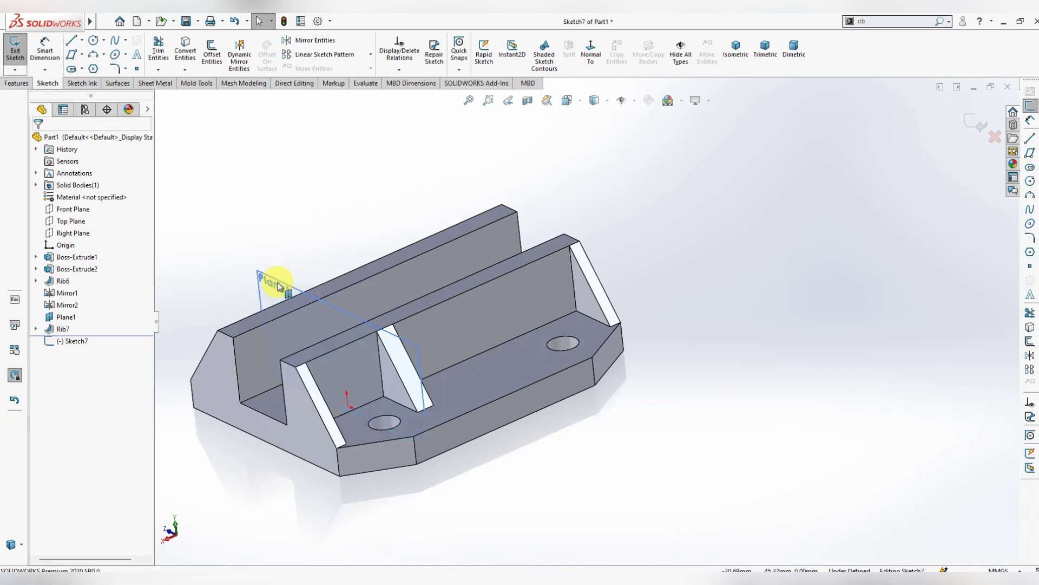
right_click(271, 285)
key(Escape)
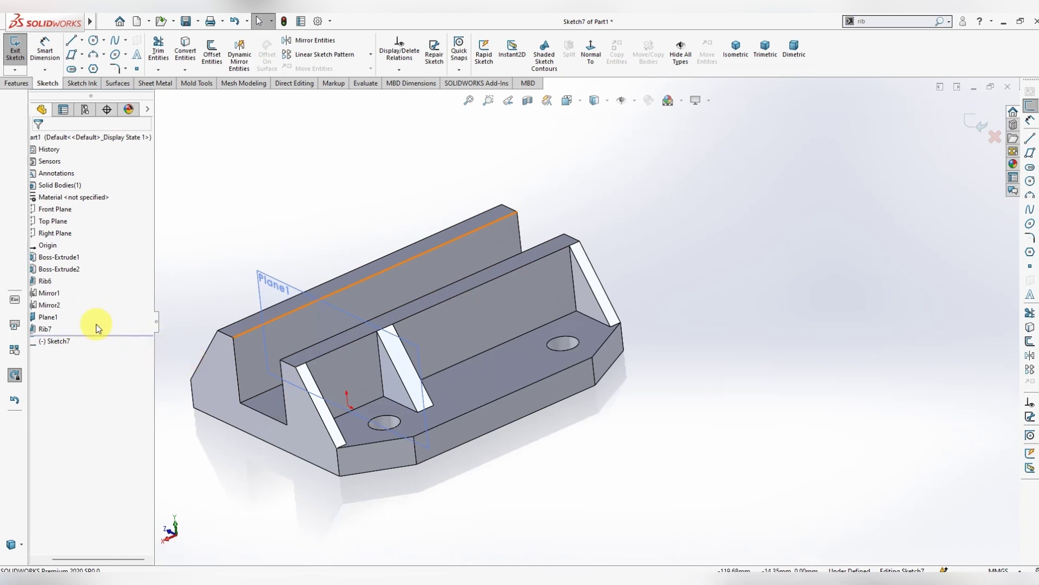
right_click(72, 320)
click(110, 308)
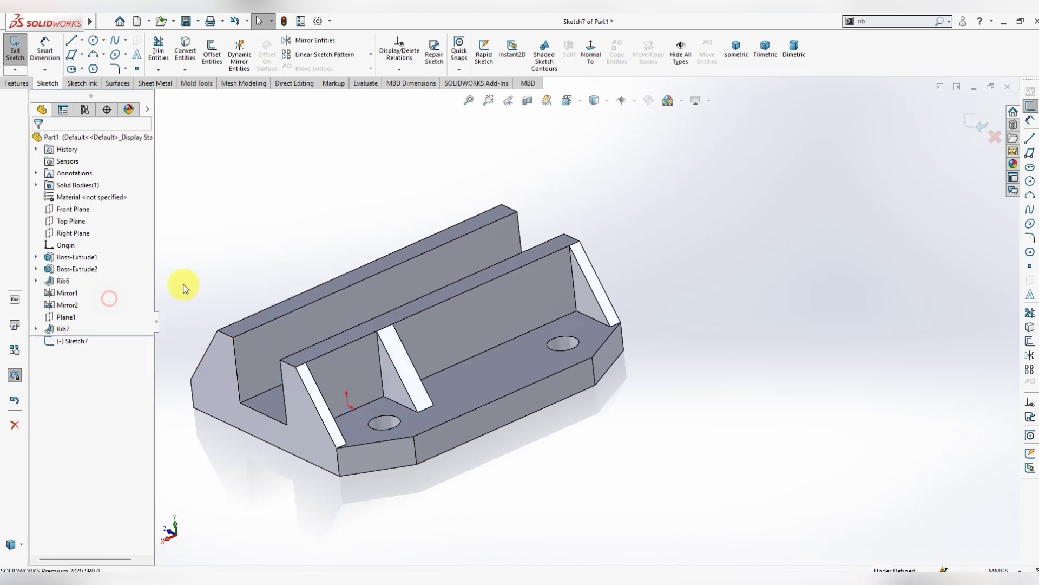
Cancel Mirror Entities and close the stray empty sketch.
click(293, 40)
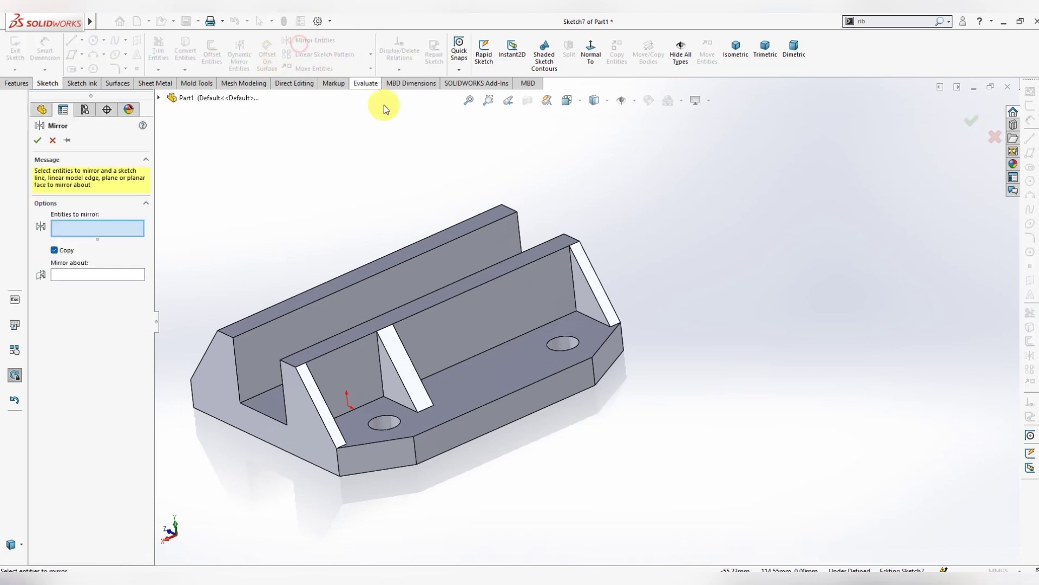
click(158, 98)
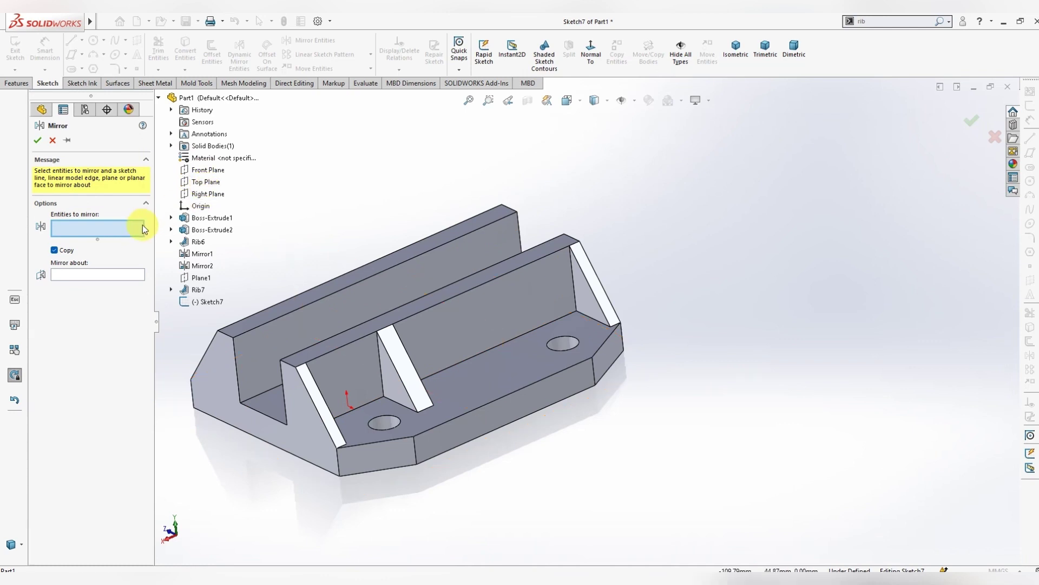
key(Escape)
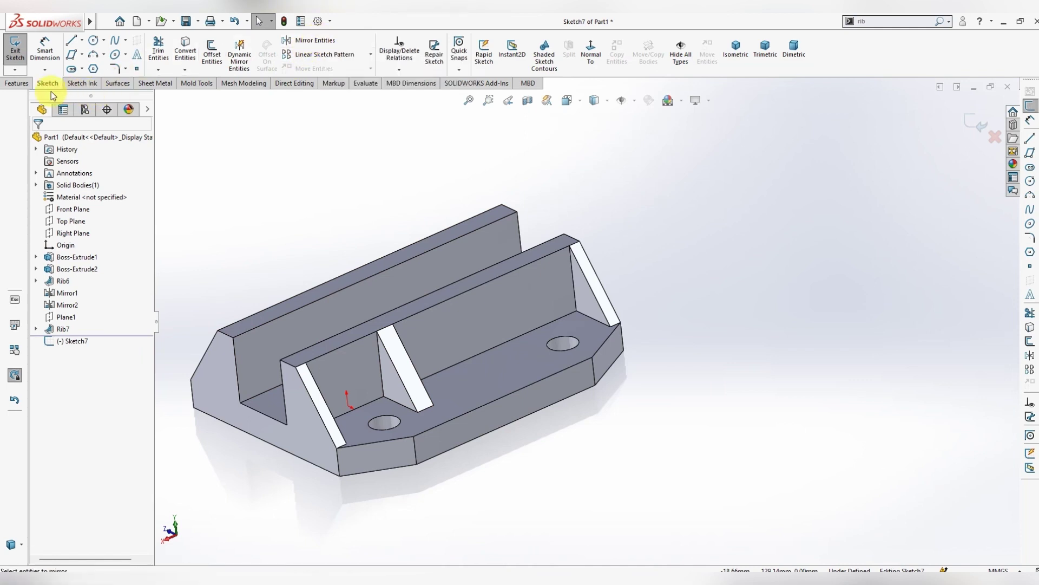
click(20, 83)
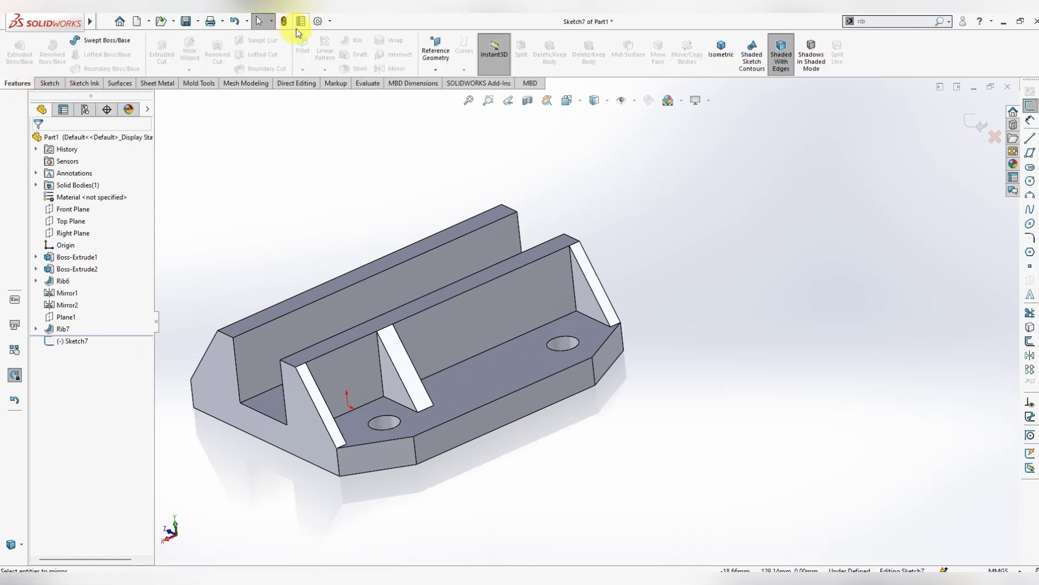
click(47, 85)
click(15, 49)
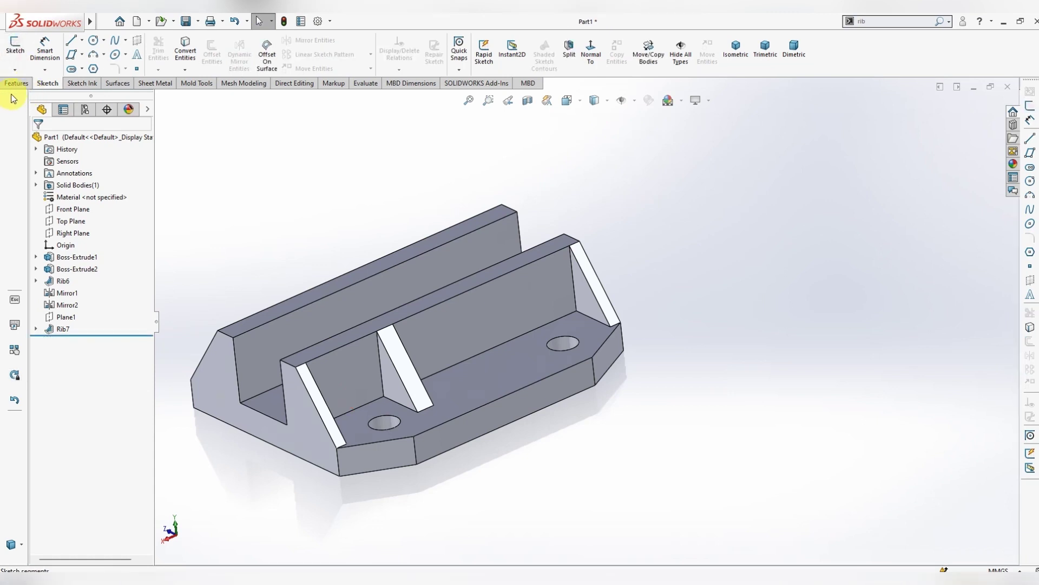
Mirror Rib7 about the Right Plane as Mirror3.
click(13, 83)
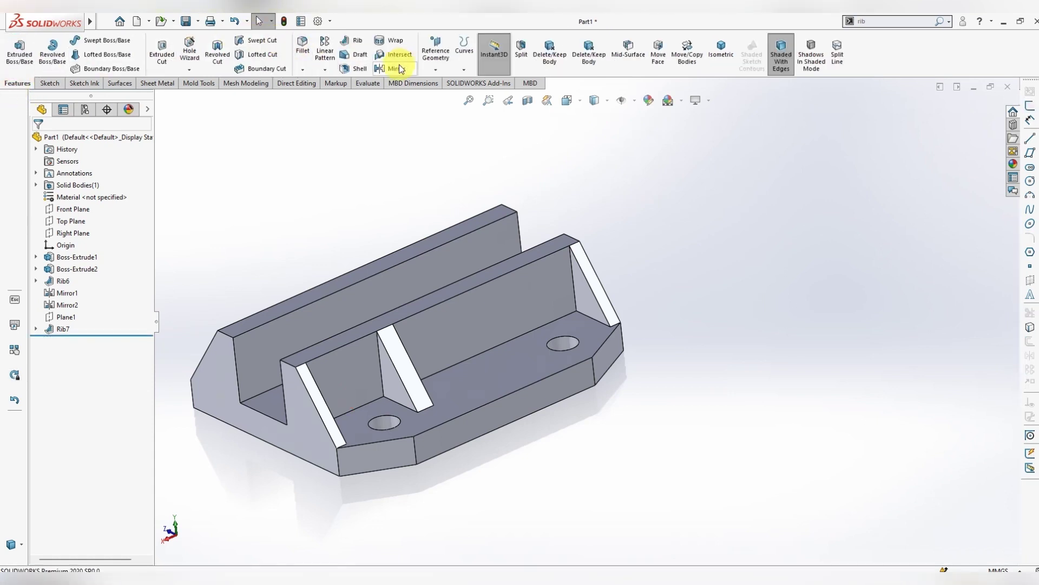
click(393, 69)
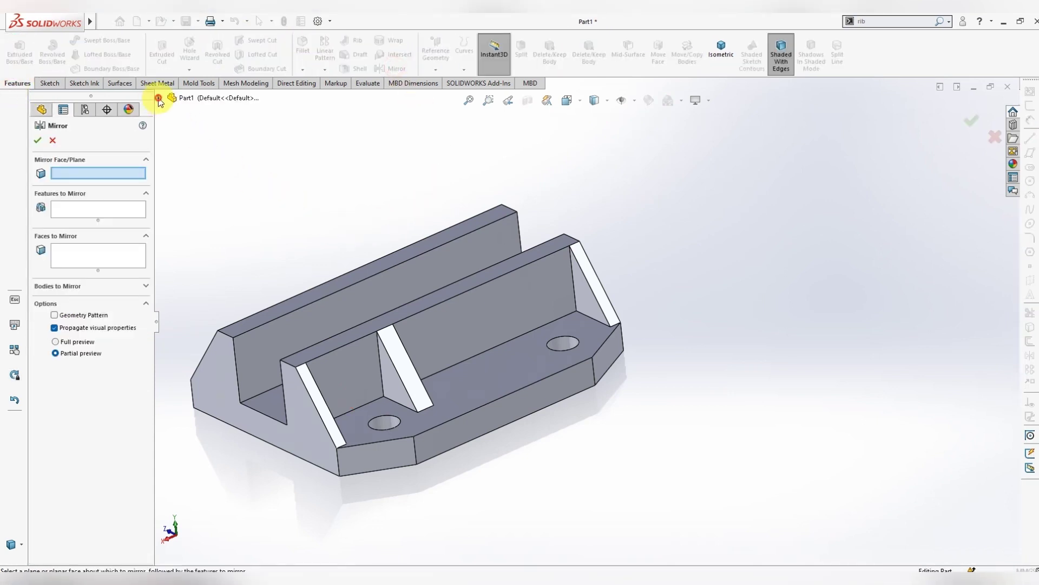
click(158, 98)
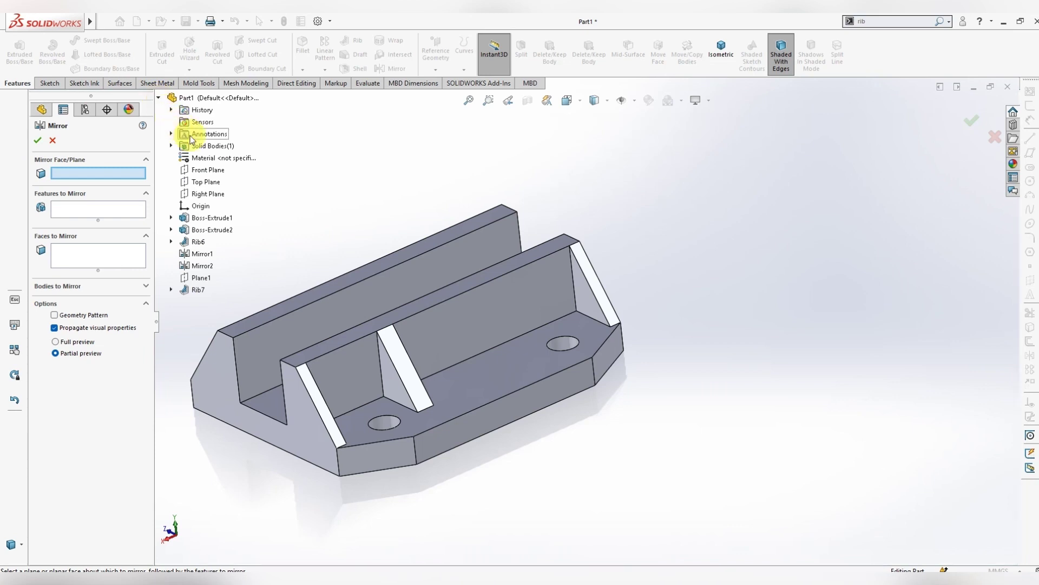
click(212, 193)
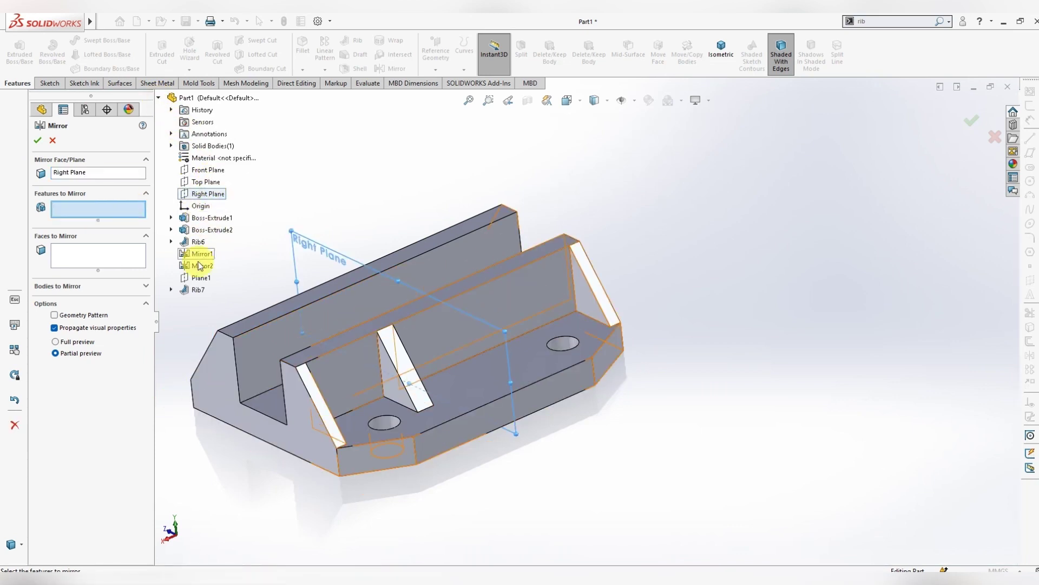
click(198, 289)
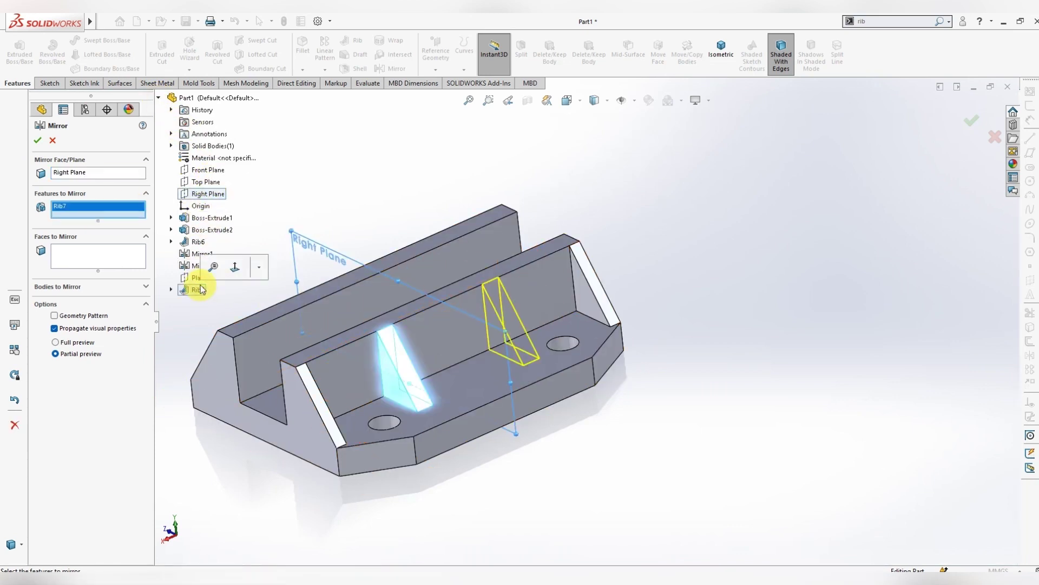
click(39, 141)
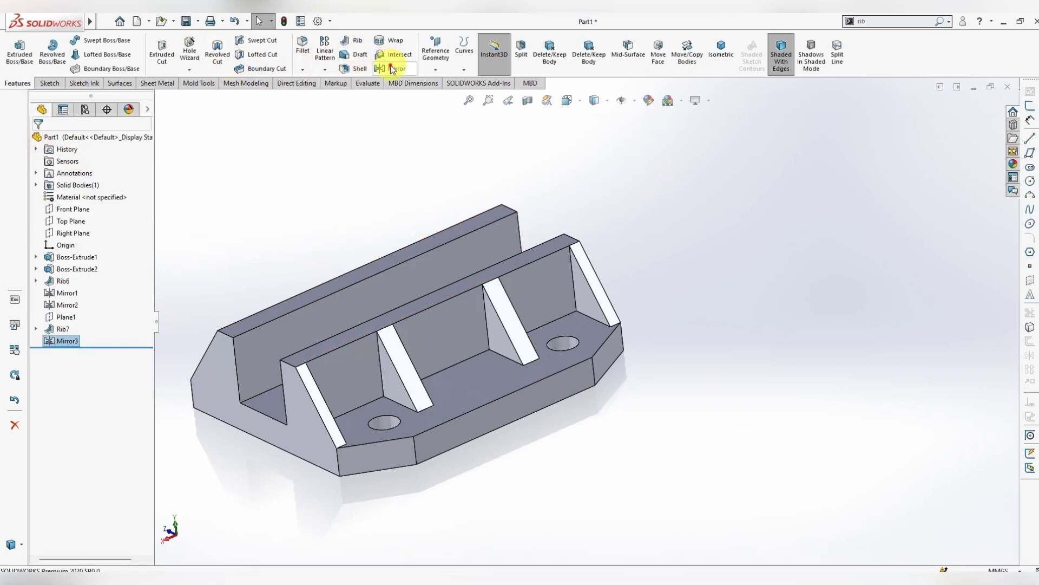
Mirror the rib pair about the Front Plane as Mirror4 and inspect all ribs.
click(392, 69)
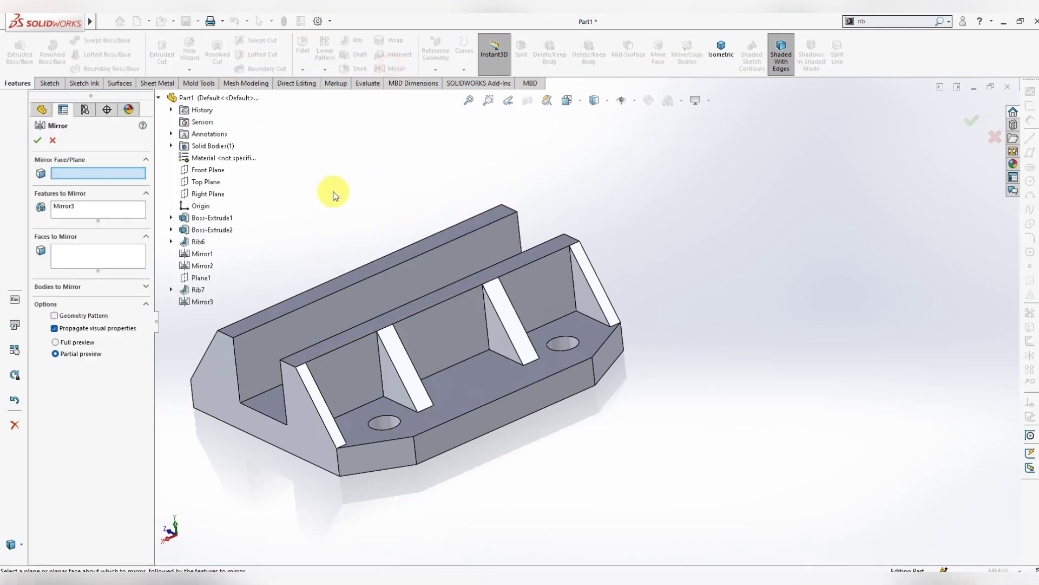
click(209, 172)
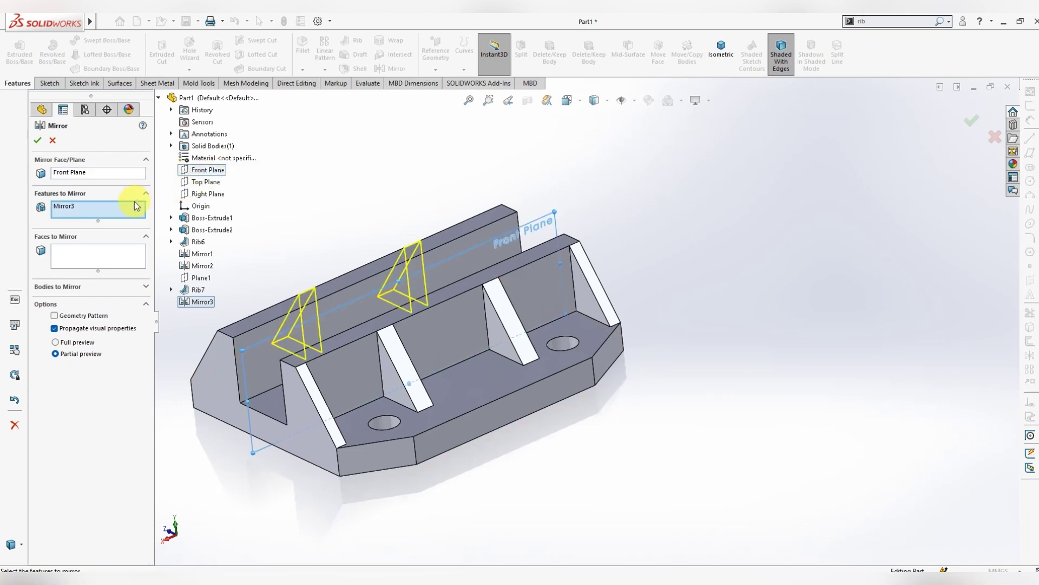
click(38, 141)
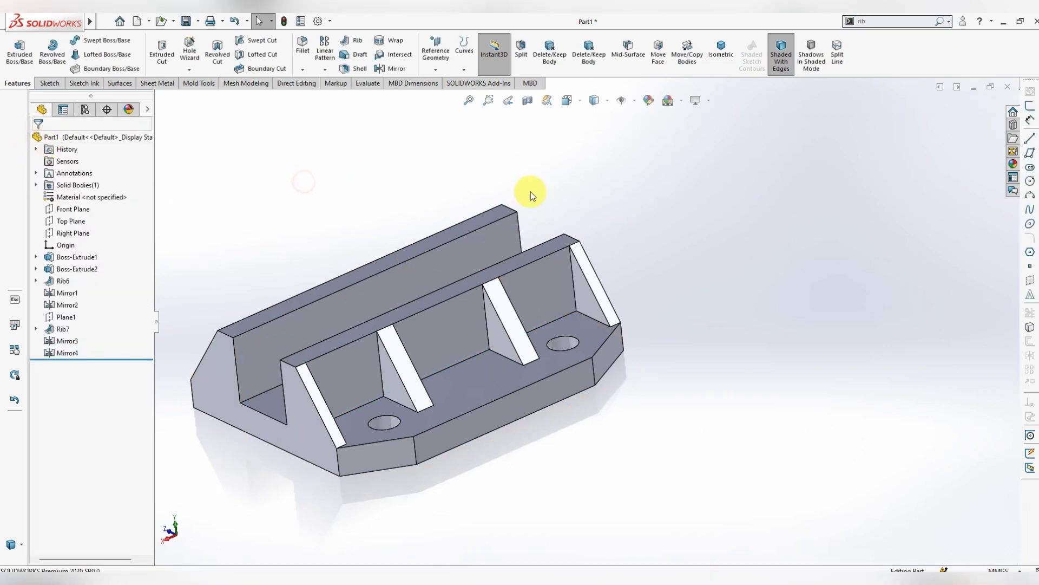
mouse_move(530, 195)
middle_down()
mouse_move(615, 234)
mouse_move(576, 233)
mouse_move(551, 181)
mouse_move(522, 197)
mouse_move(522, 255)
mouse_move(549, 314)
mouse_move(531, 287)
mouse_move(622, 274)
middle_up()
scroll(638, 287, up, 2)
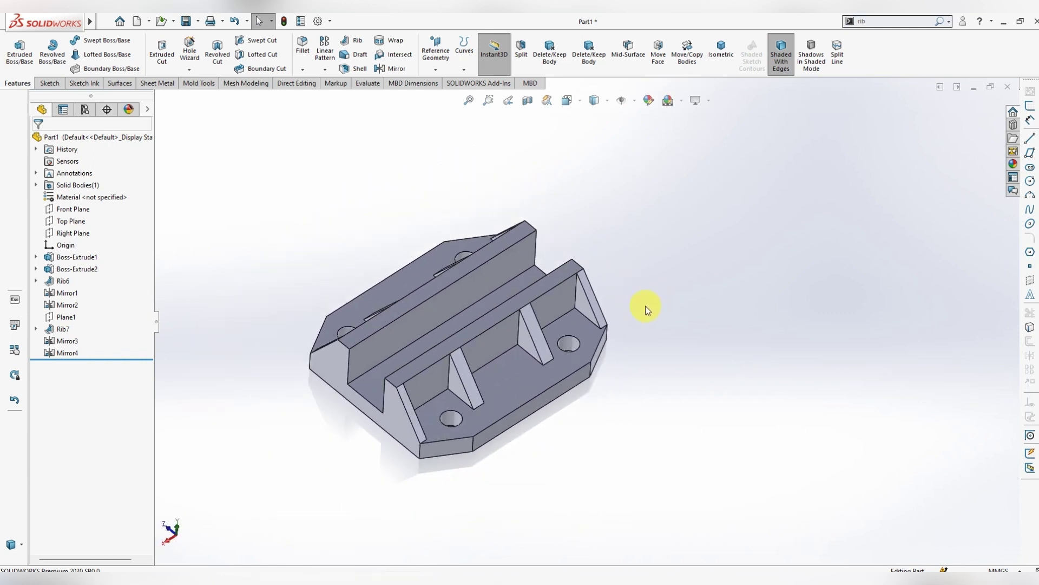
scroll(643, 310, down, 1)
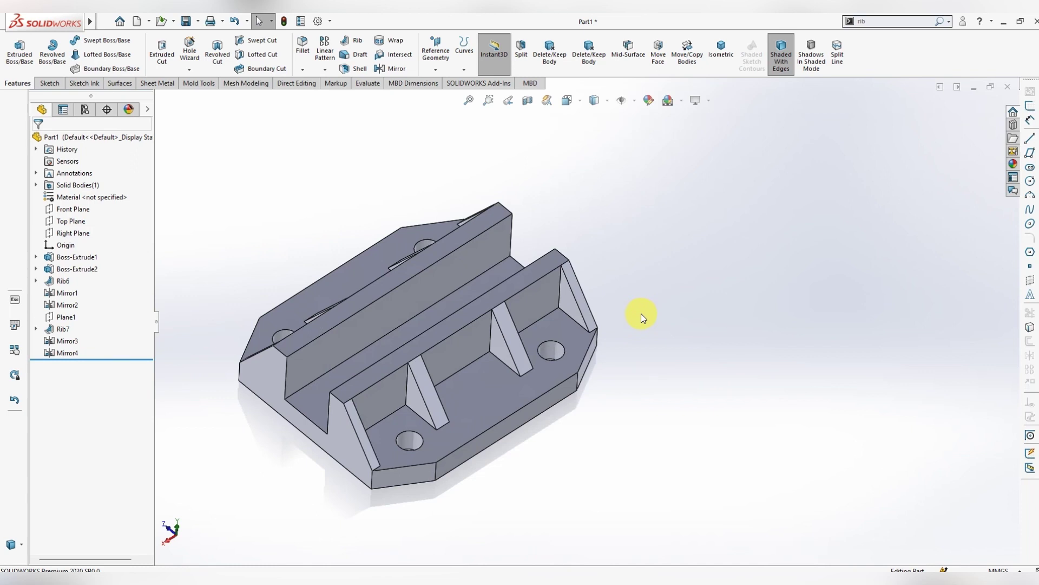
Start a new sketch on the central channel floor, viewed head-on.
right_click(454, 301)
click(489, 283)
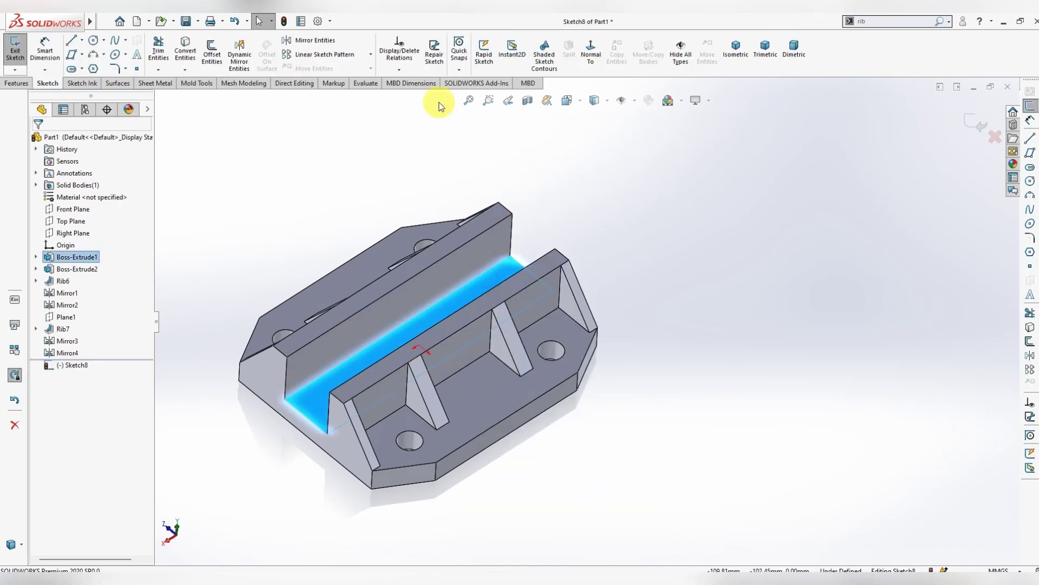
click(590, 51)
scroll(595, 352, up, 3)
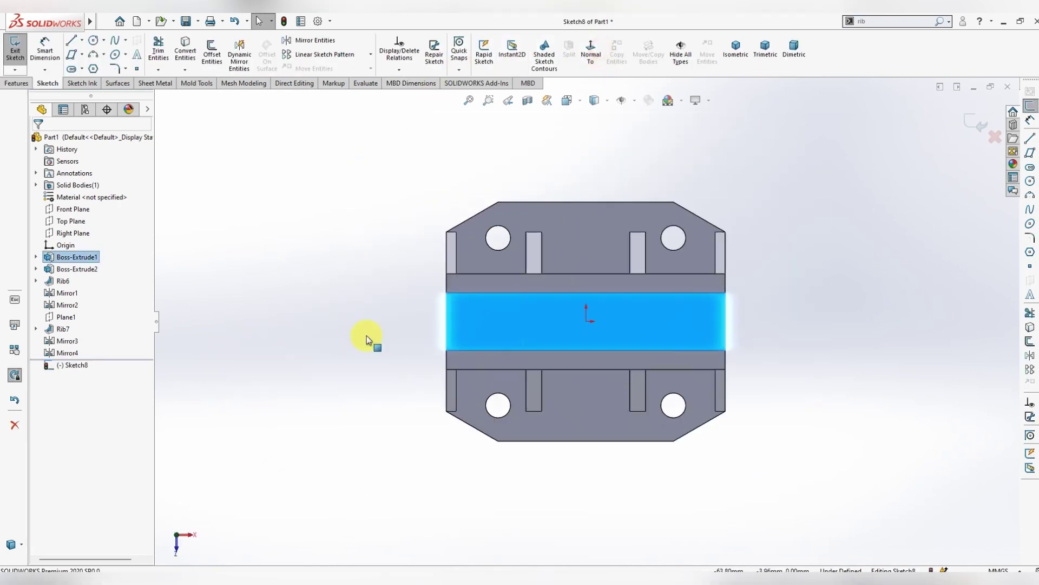
click(830, 320)
scroll(812, 303, down, 1)
Draw a horizontal centerline across the plate from the left edge to the right edge.
click(82, 40)
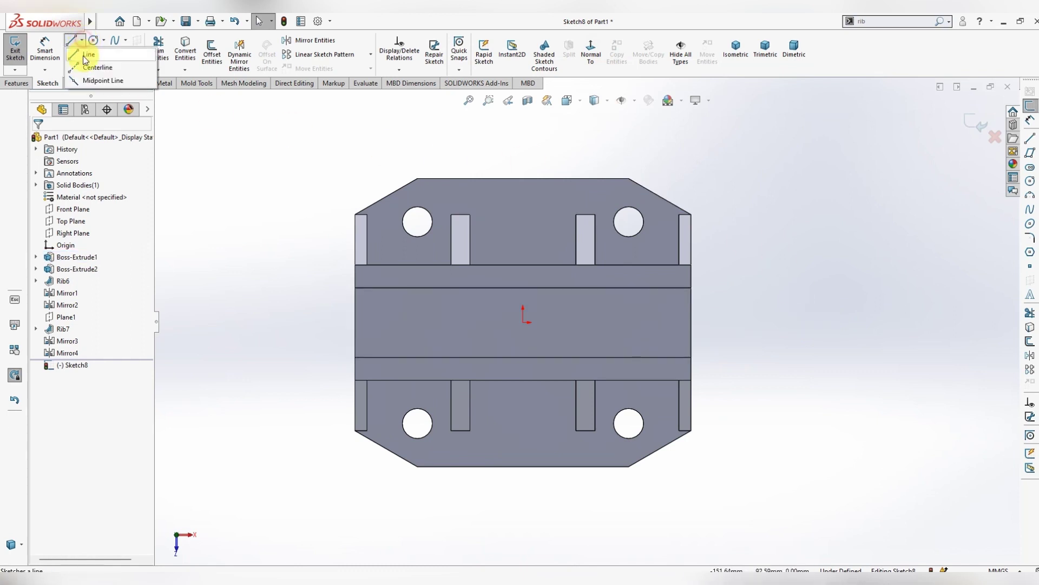
click(94, 66)
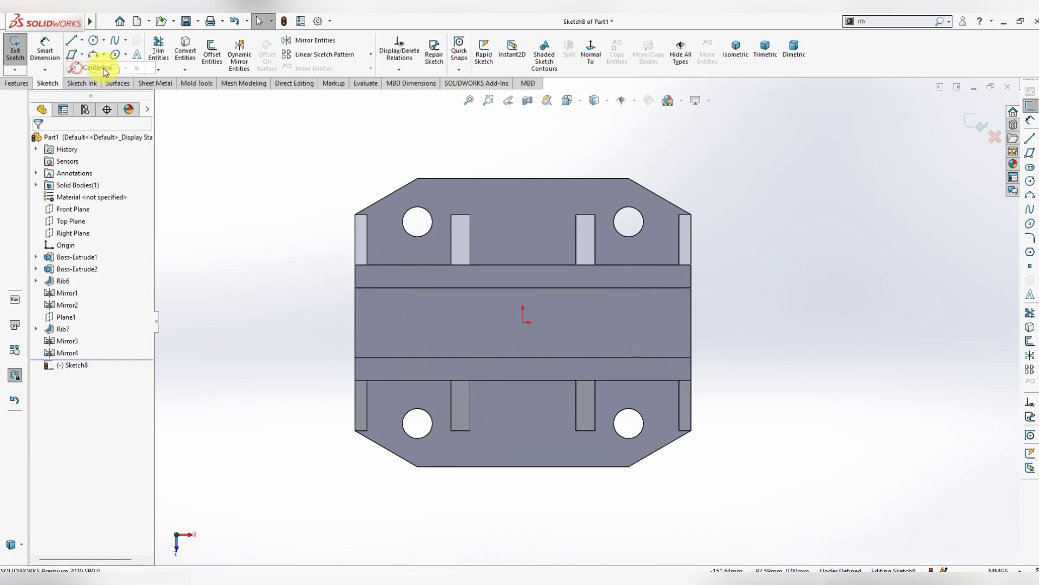
click(369, 324)
click(692, 322)
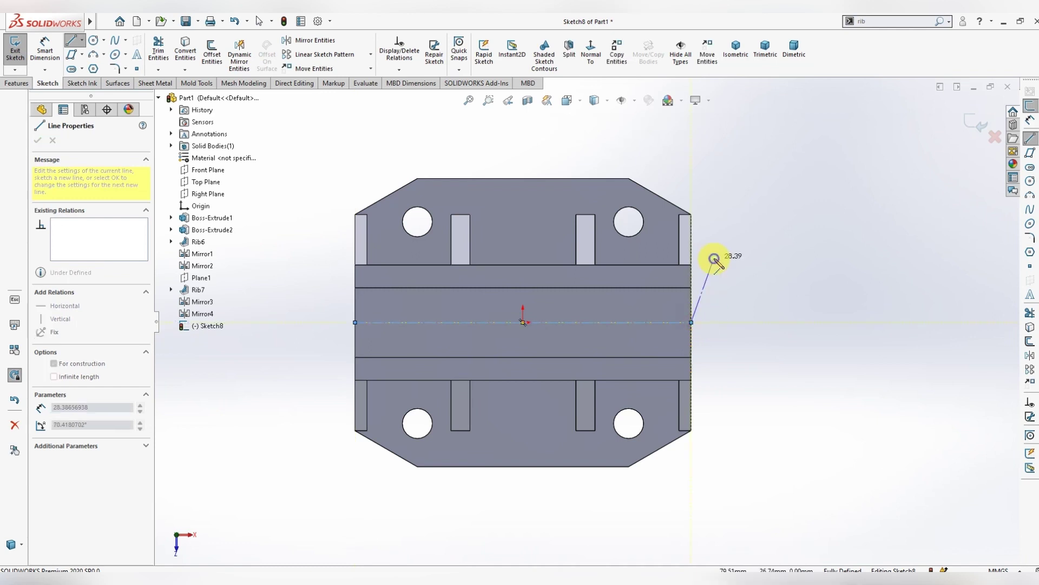
right_click(723, 261)
click(739, 267)
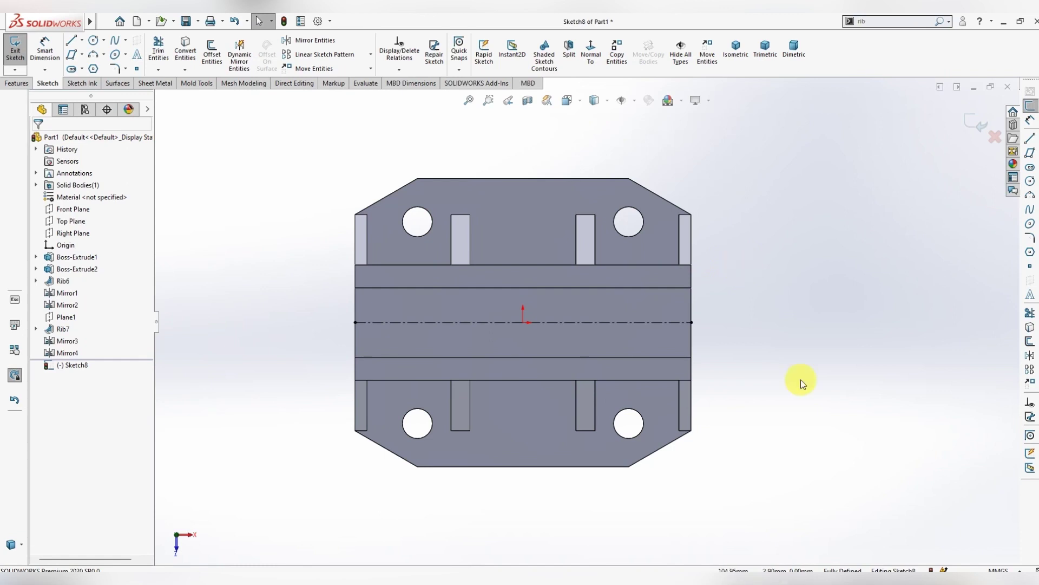
Draw three circles on the centerline: near the right edge, near the centre, and left of the origin.
click(93, 43)
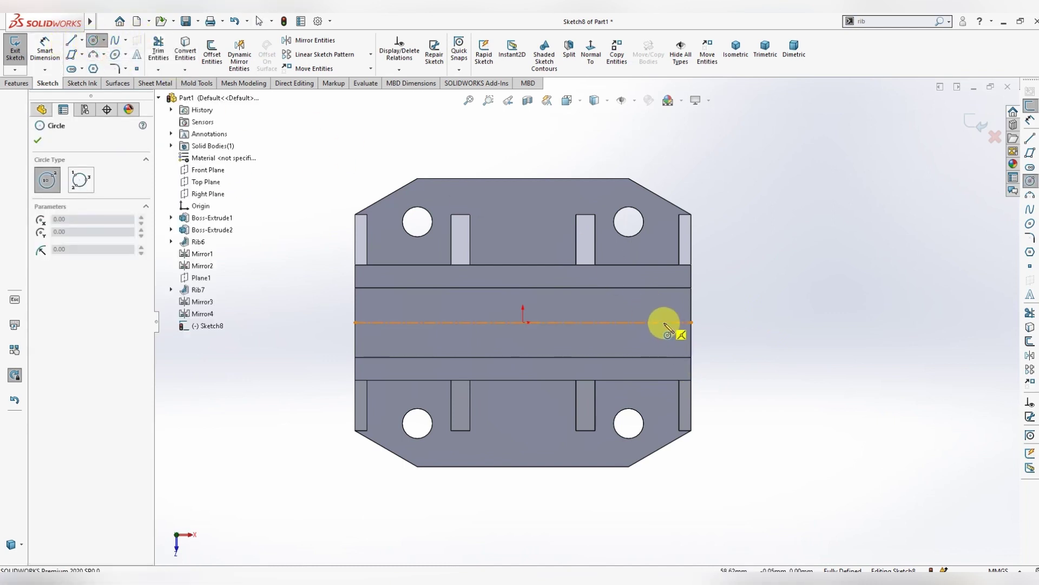
drag(663, 322, 675, 330)
click(558, 324)
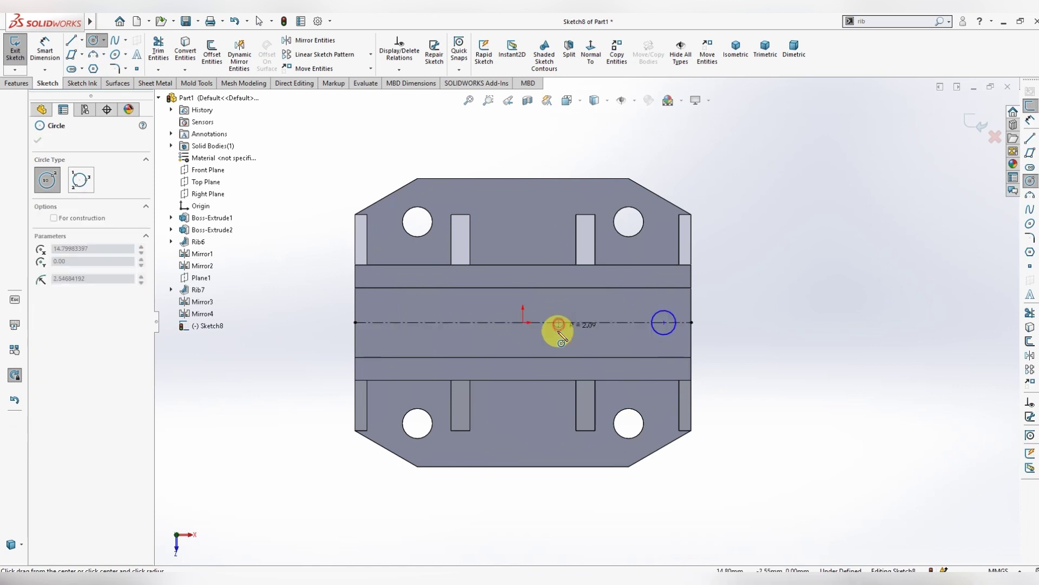
click(561, 337)
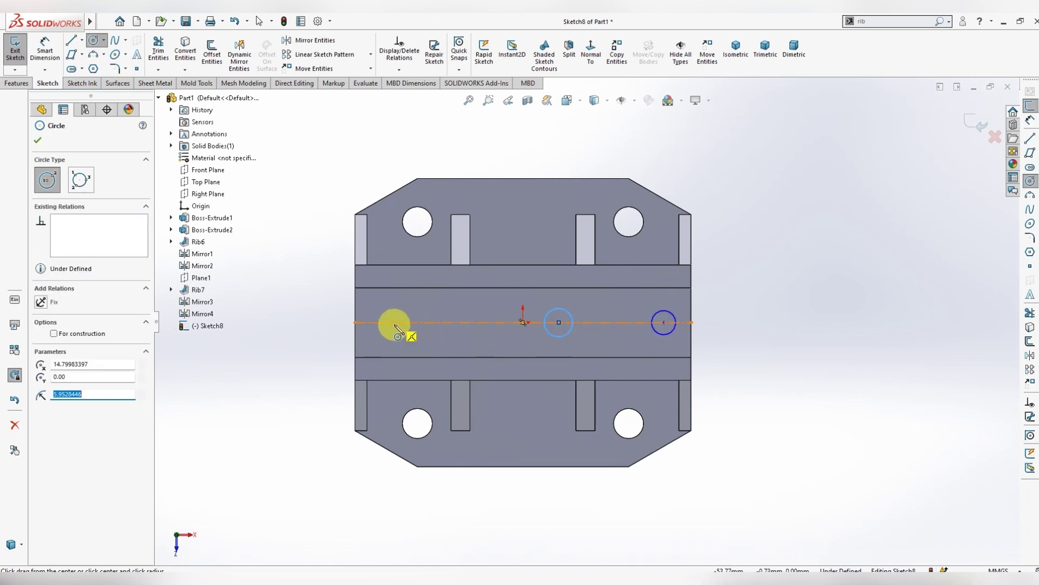
click(394, 323)
click(394, 340)
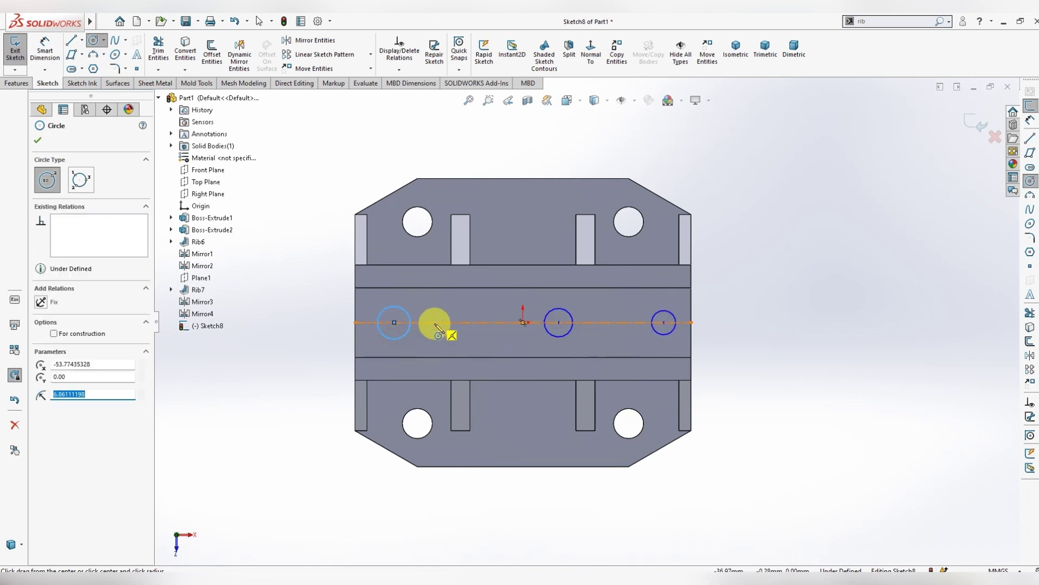
right_click(298, 232)
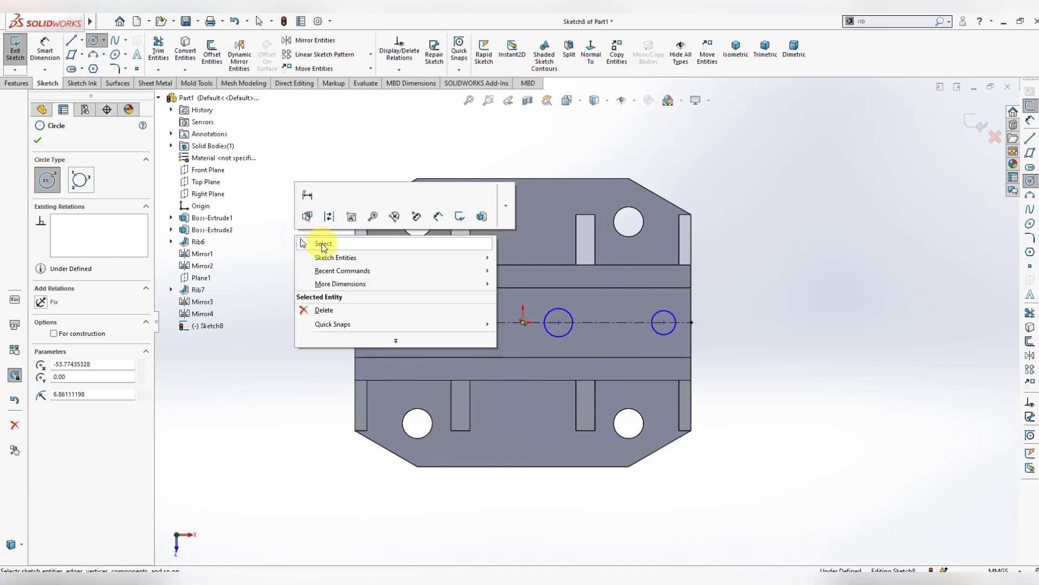
click(323, 240)
Dimension the right circle's centre 14.5 mm from the plate edge.
click(44, 47)
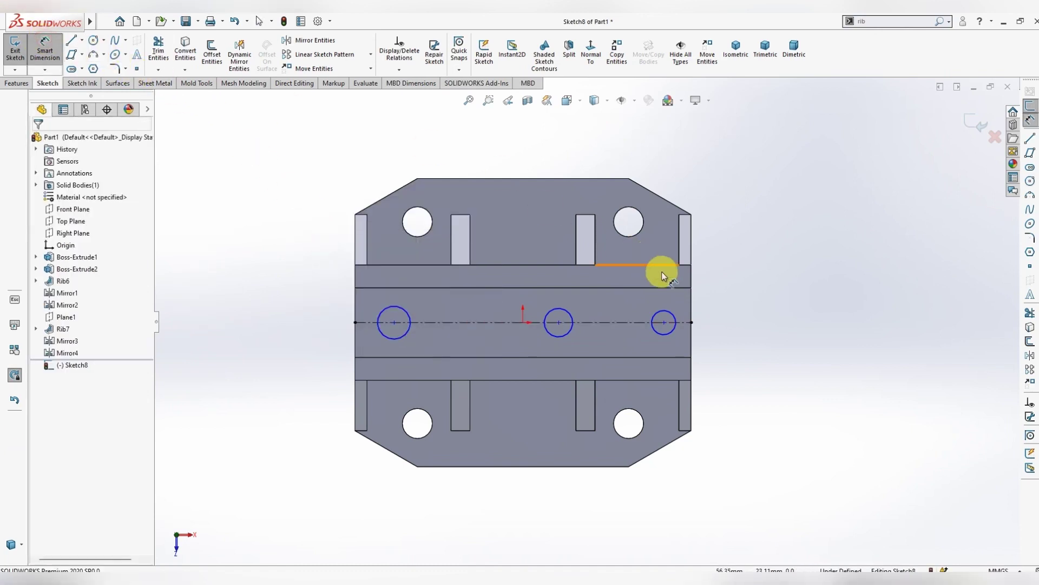
click(666, 324)
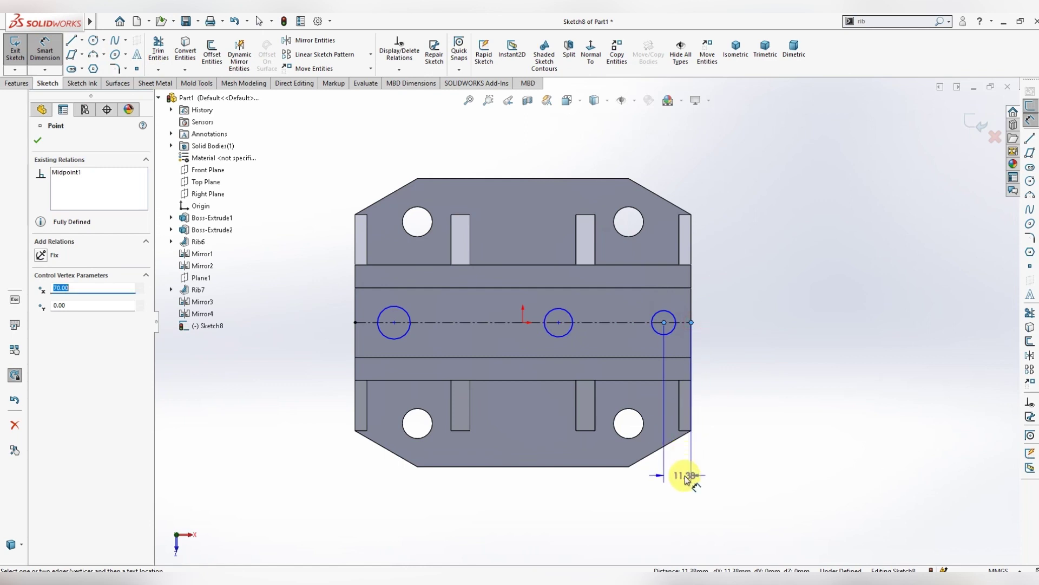
click(685, 476)
text(14.5)
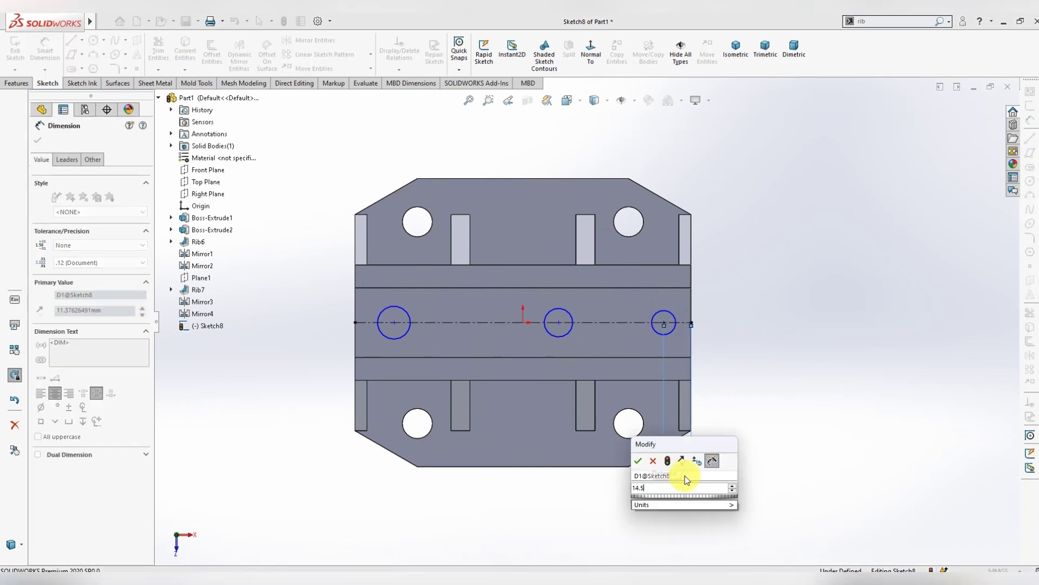
key(Return)
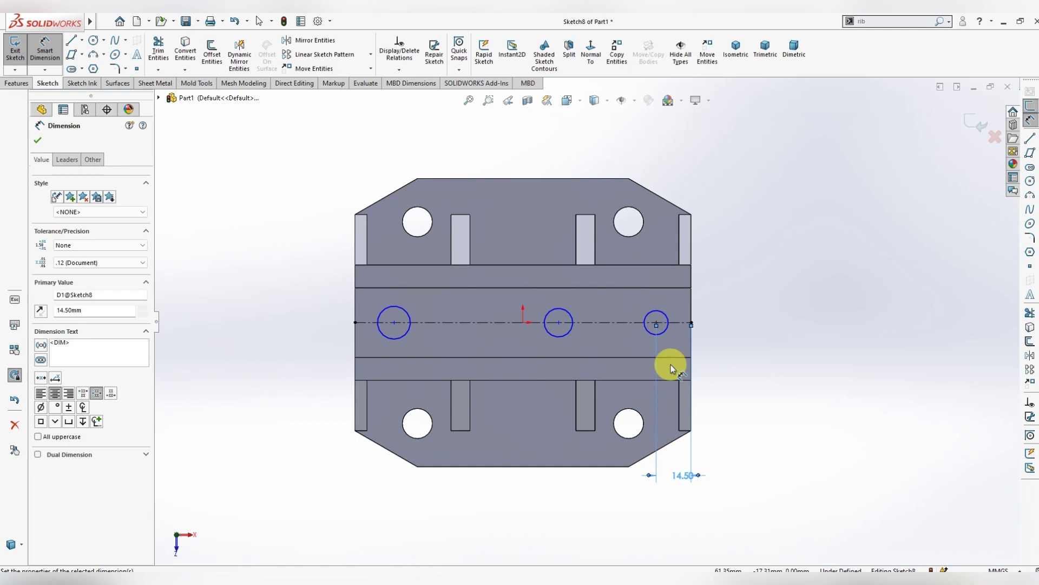
Space the circles 35 mm (right to middle) and 75.80 mm (middle to left).
click(655, 323)
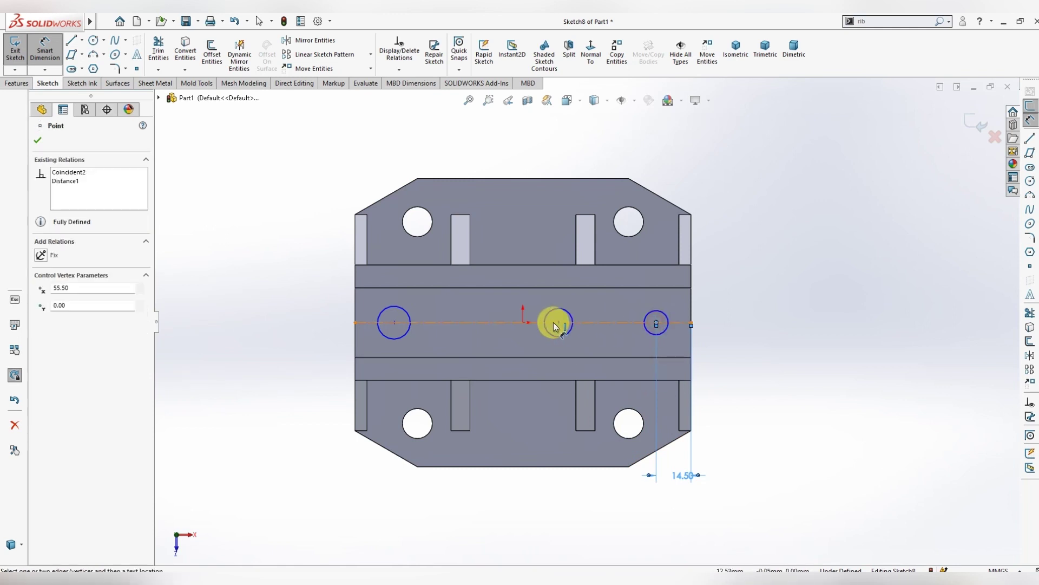
click(559, 323)
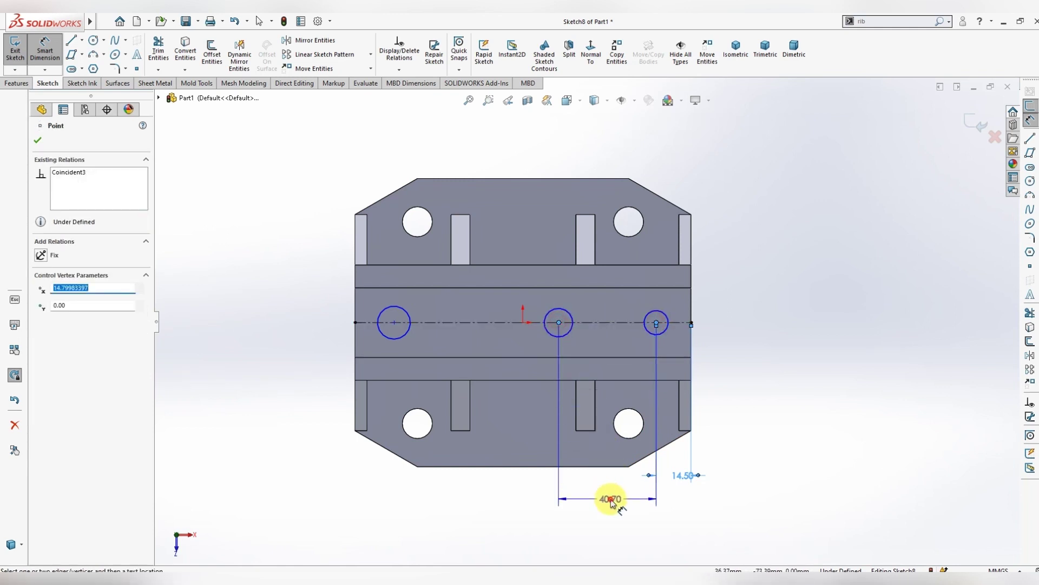
click(610, 501)
text(35)
key(Return)
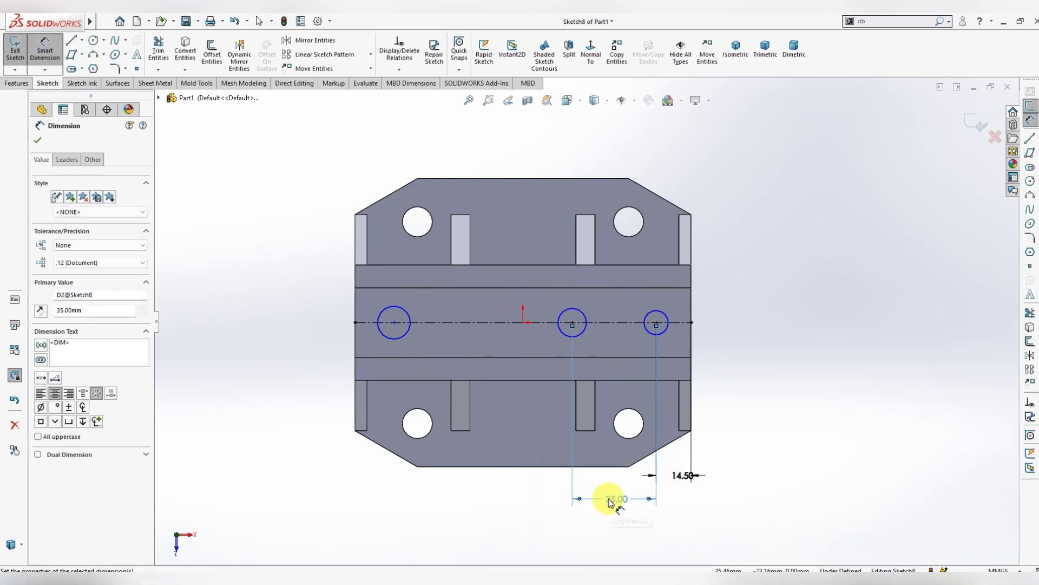
click(572, 324)
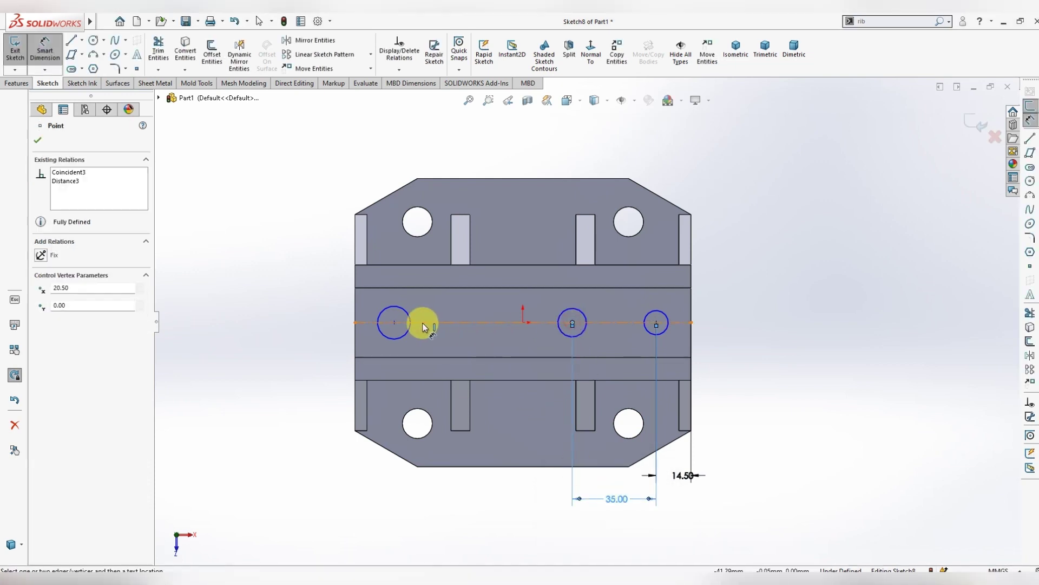
click(394, 322)
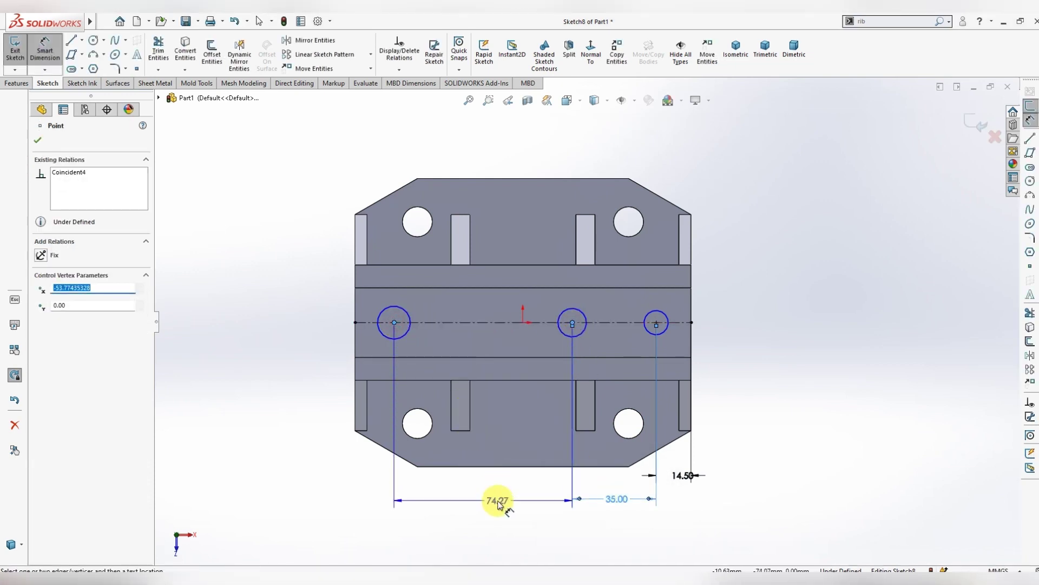
click(498, 504)
text(75.8)
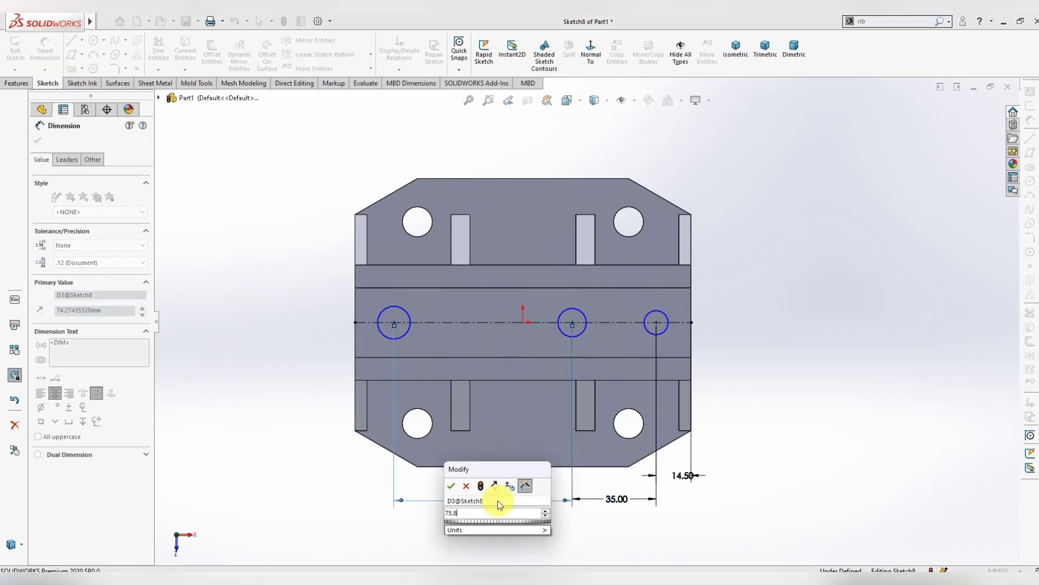
key(Return)
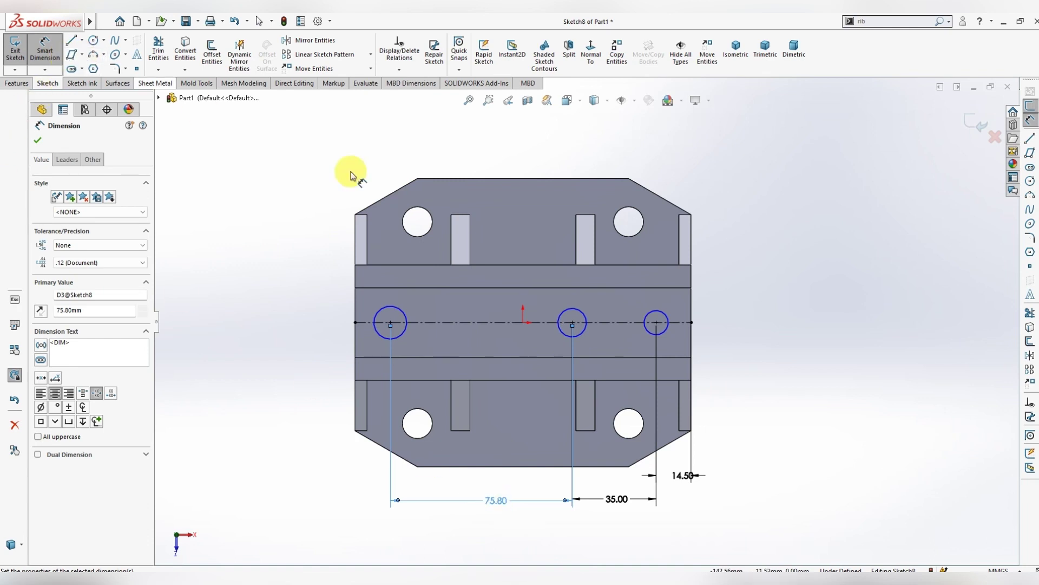
Give the right hole a Ø11.50 diameter dimension.
click(658, 314)
click(725, 301)
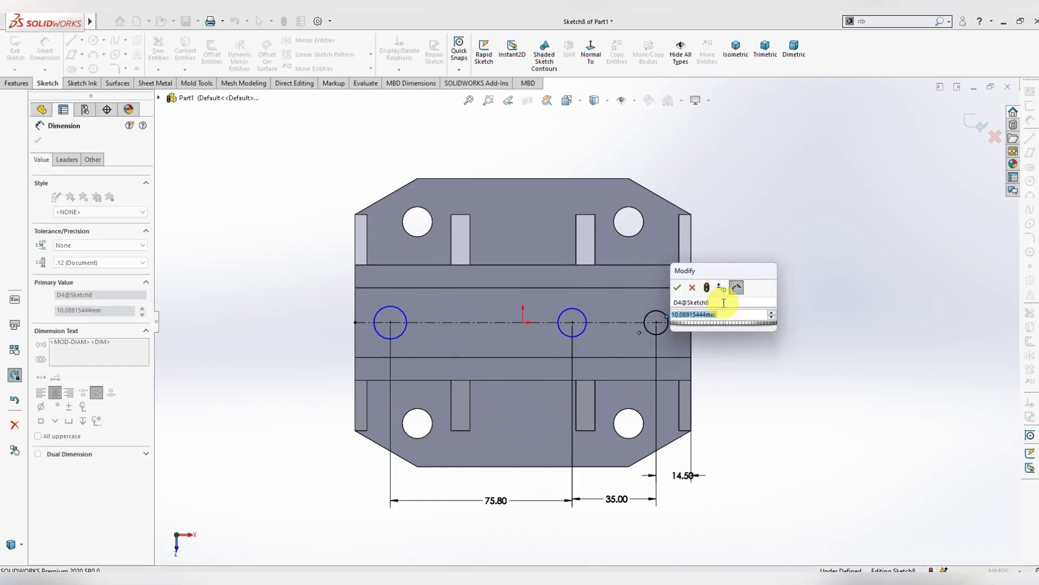
text(11.5)
key(Return)
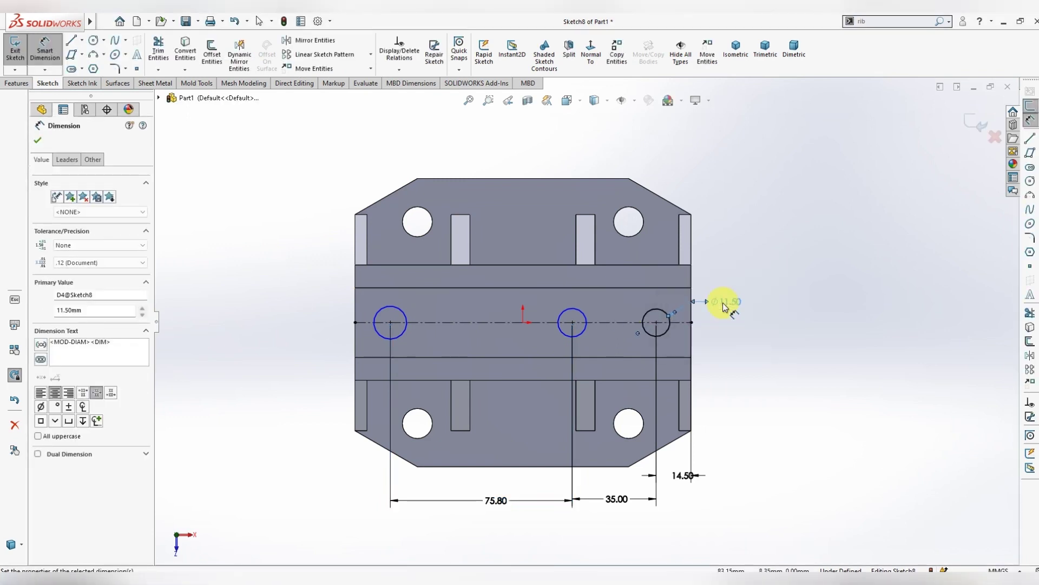
key(Escape)
Make all three hole circles equal in size.
click(646, 333)
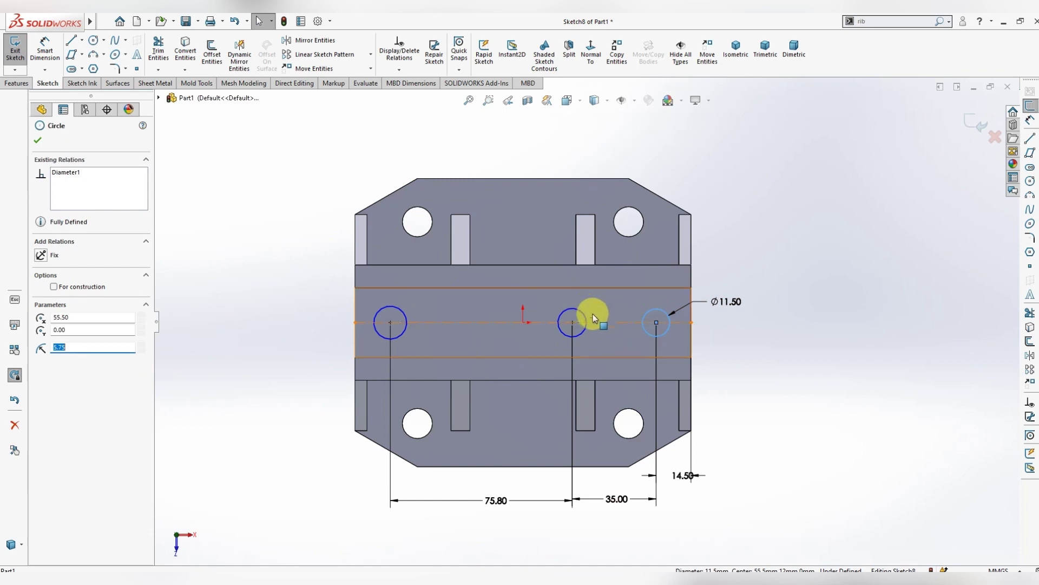
ctrl+click(575, 308)
ctrl+click(407, 317)
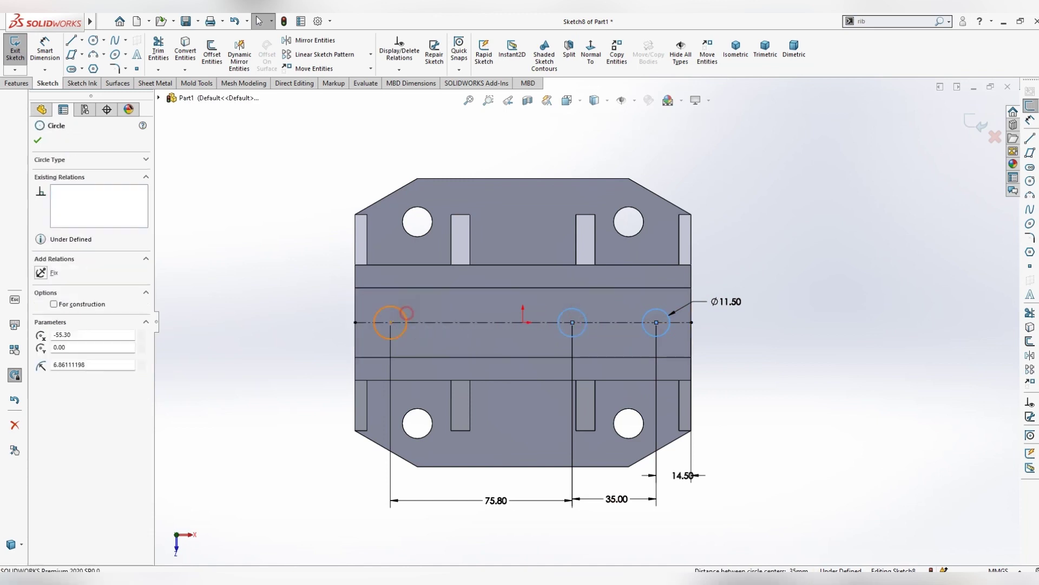
click(550, 259)
click(799, 402)
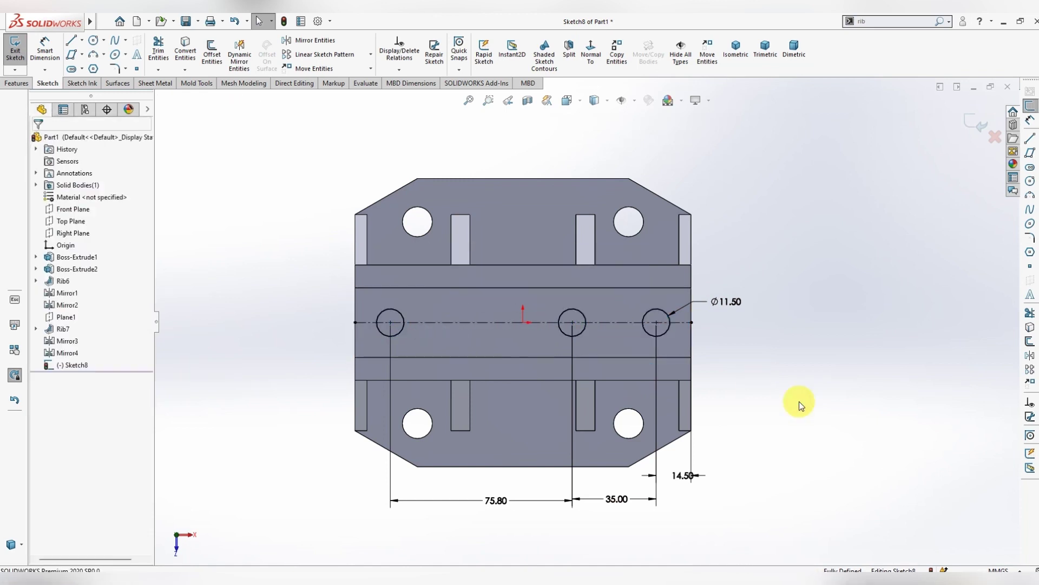
mouse_move(787, 436)
middle_down()
mouse_move(789, 320)
mouse_move(812, 335)
middle_up()
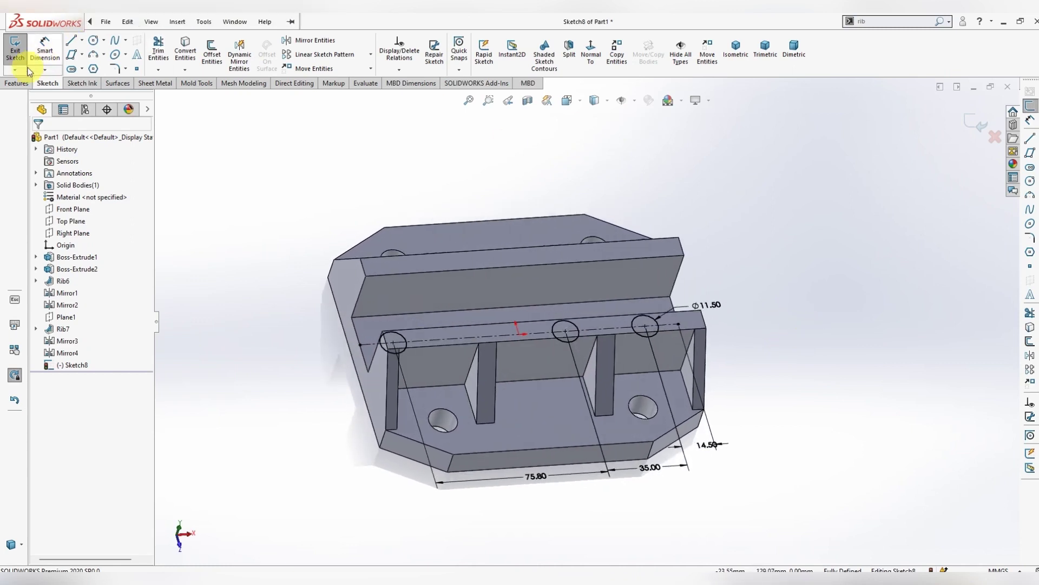
click(17, 83)
Extrude-cut the three holes Blind to a depth of 5.8 mm.
click(167, 48)
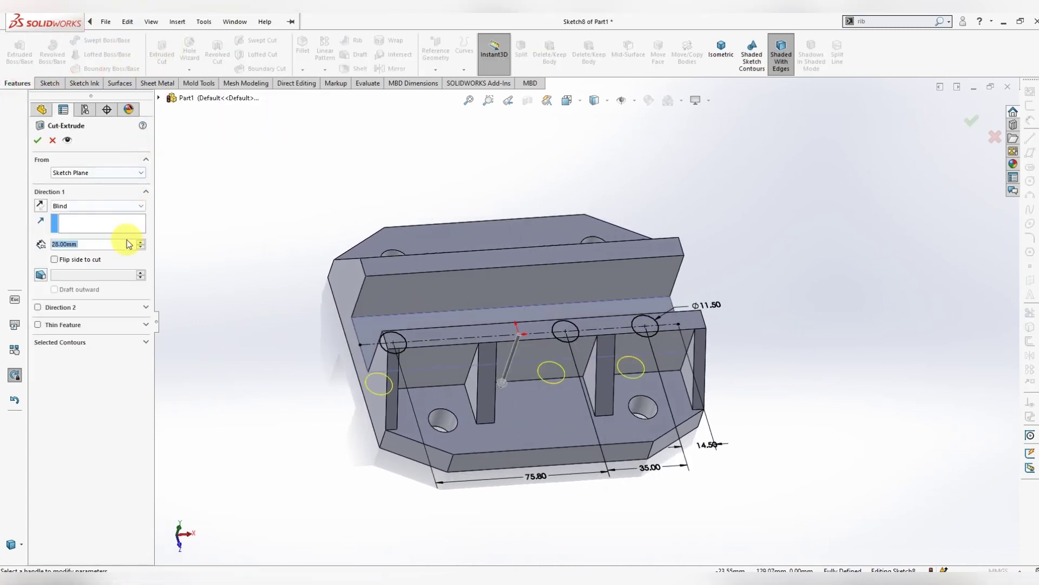
text(5.8)
key(Return)
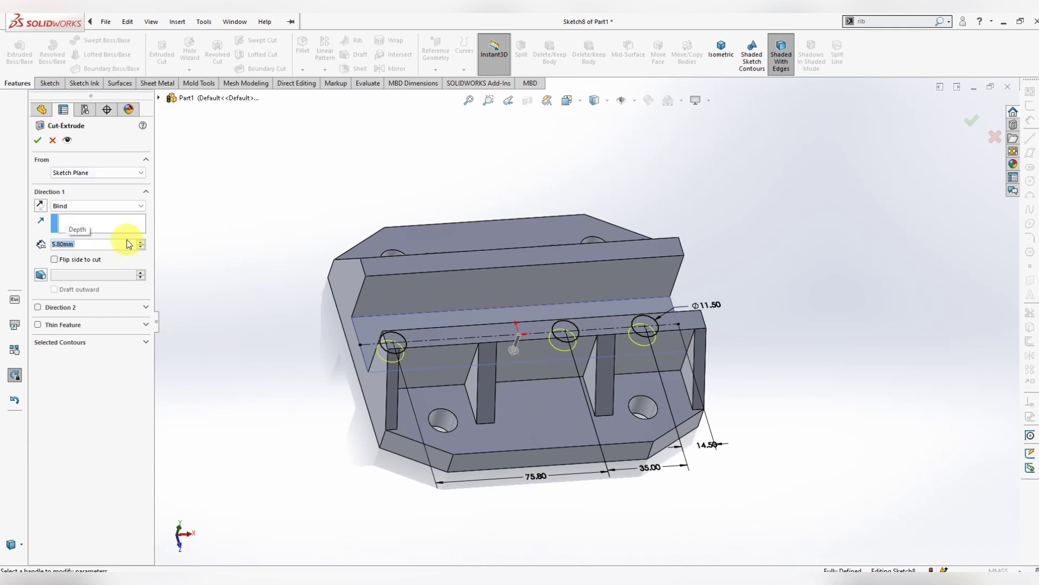
middle_drag(783, 344, 812, 358)
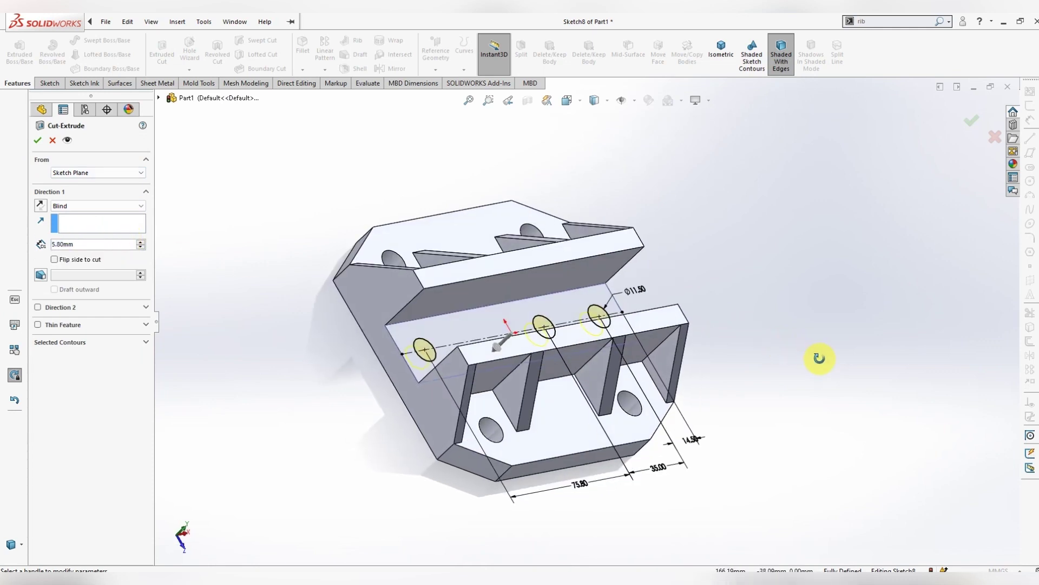
click(38, 141)
mouse_move(835, 308)
middle_down()
mouse_move(759, 343)
mouse_move(715, 449)
mouse_move(724, 284)
mouse_move(681, 279)
middle_up()
Start a new sketch on the wall's inner face, viewed straight on.
right_click(647, 294)
click(681, 276)
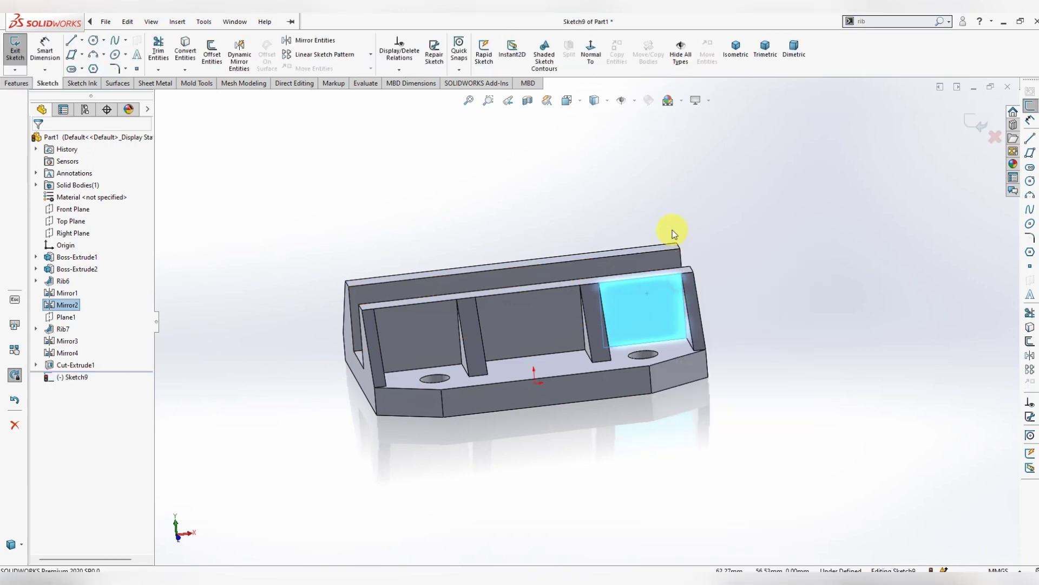
click(591, 48)
scroll(773, 242, up, 3)
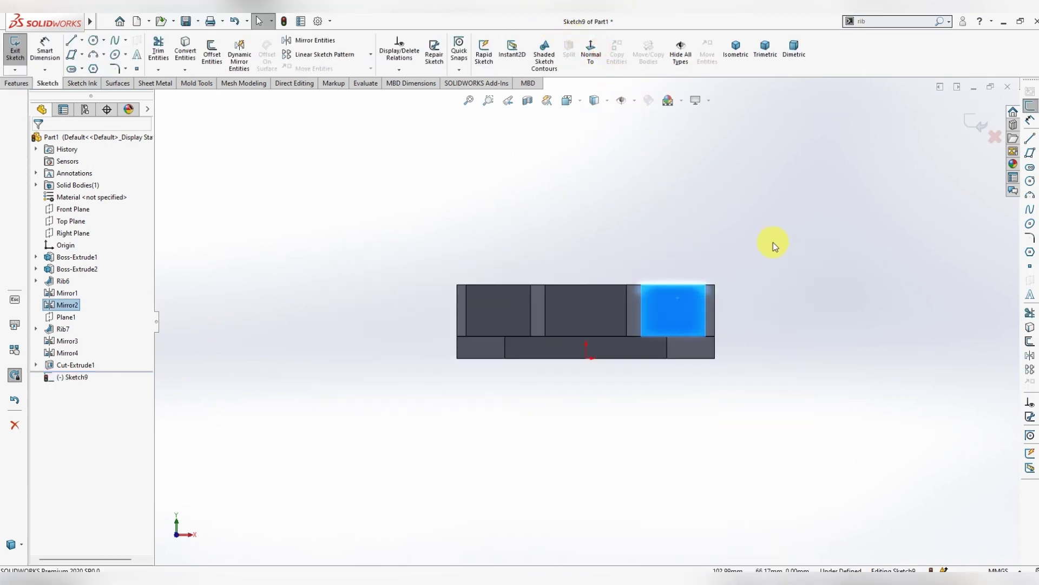
scroll(736, 302, down, 1)
click(736, 300)
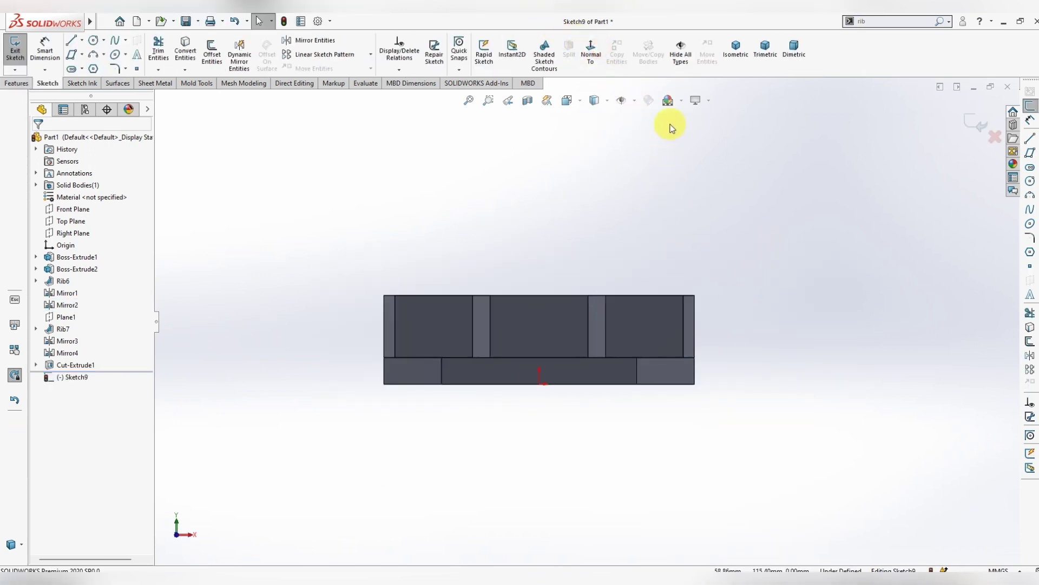
Change the background scene to Plain White.
click(683, 101)
click(687, 40)
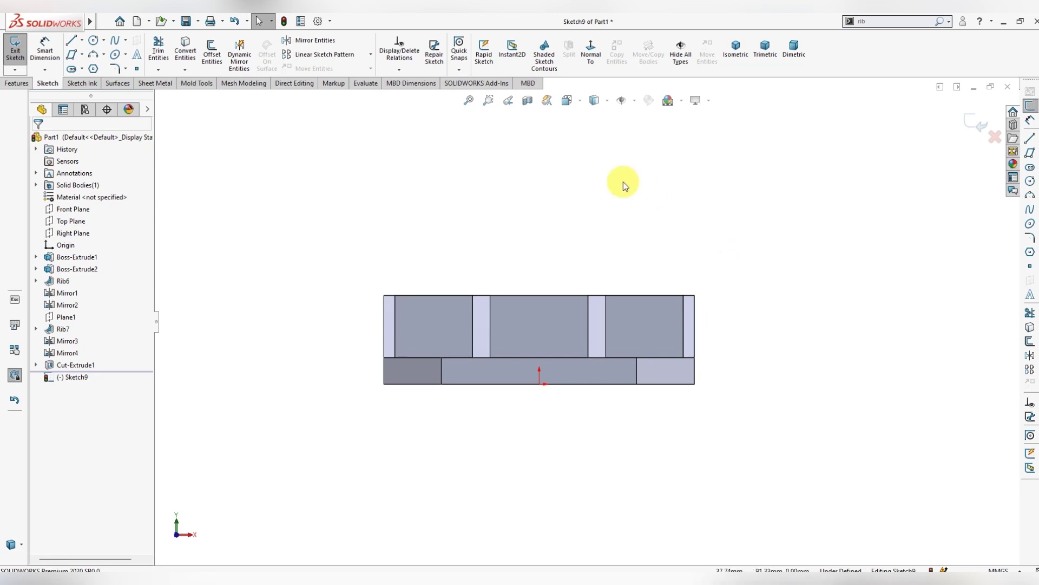
click(103, 40)
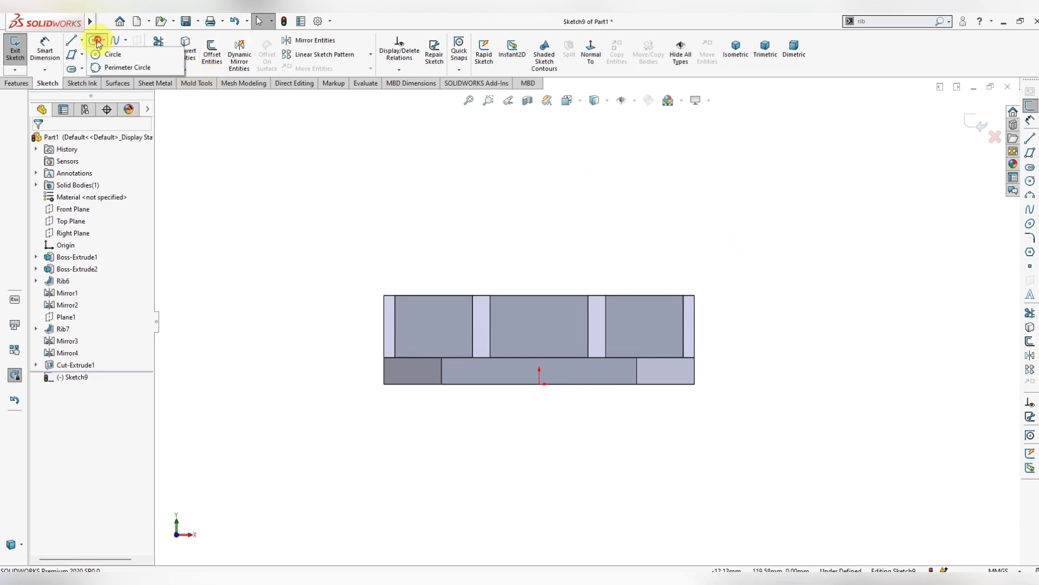
Draw two circles, one in the left pocket and one in the right pocket.
click(99, 55)
click(422, 314)
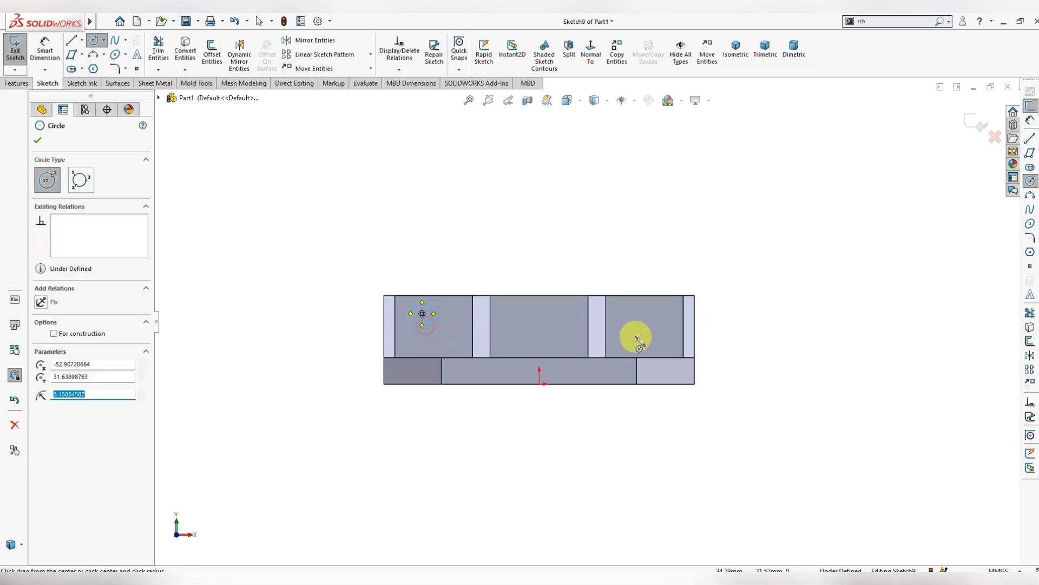
click(647, 309)
key(Escape)
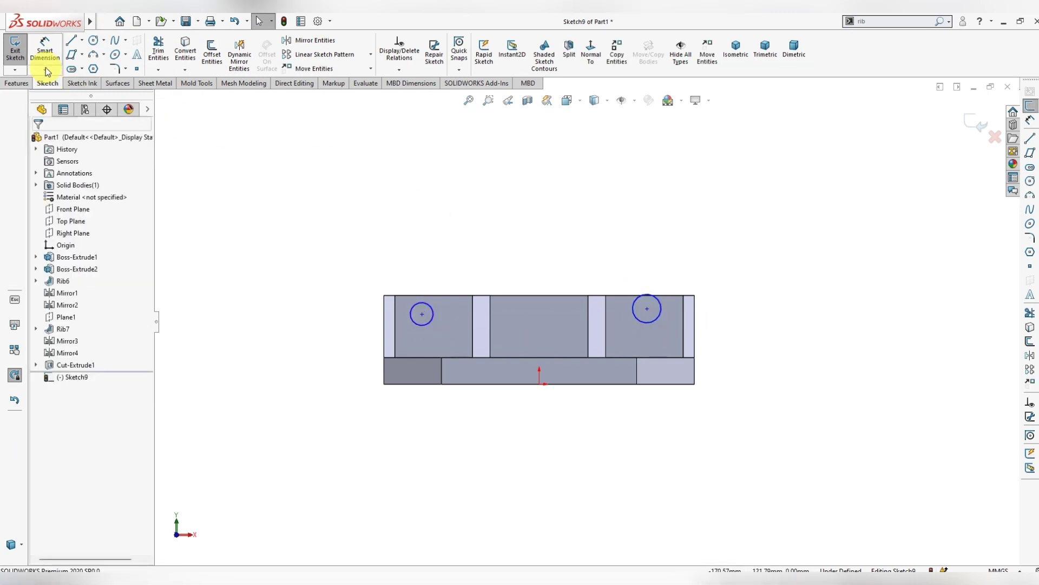
Dimension the two circle centres 100 mm apart.
click(46, 64)
click(423, 314)
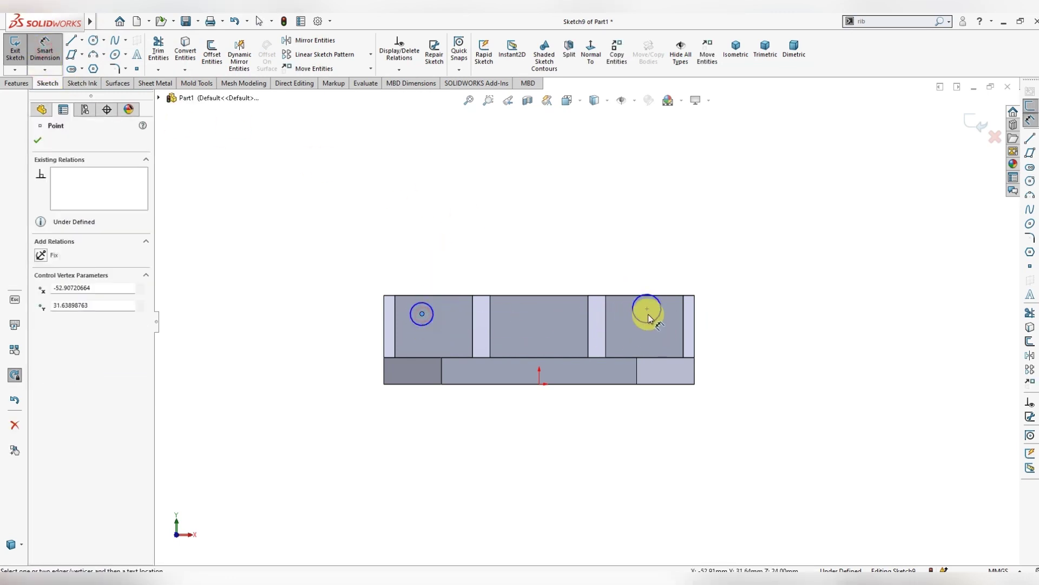
click(647, 309)
click(547, 430)
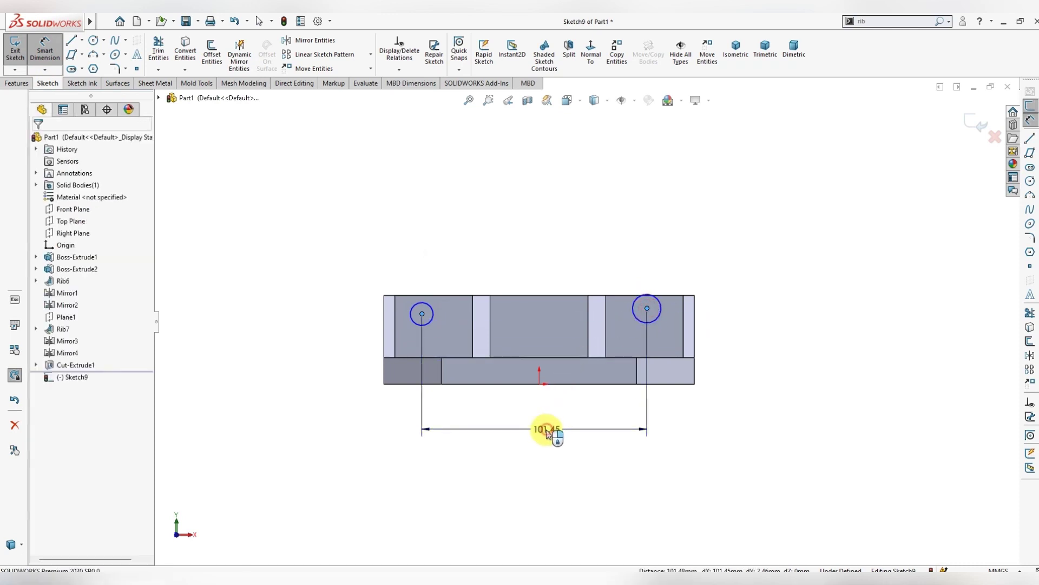
text(100)
key(Return)
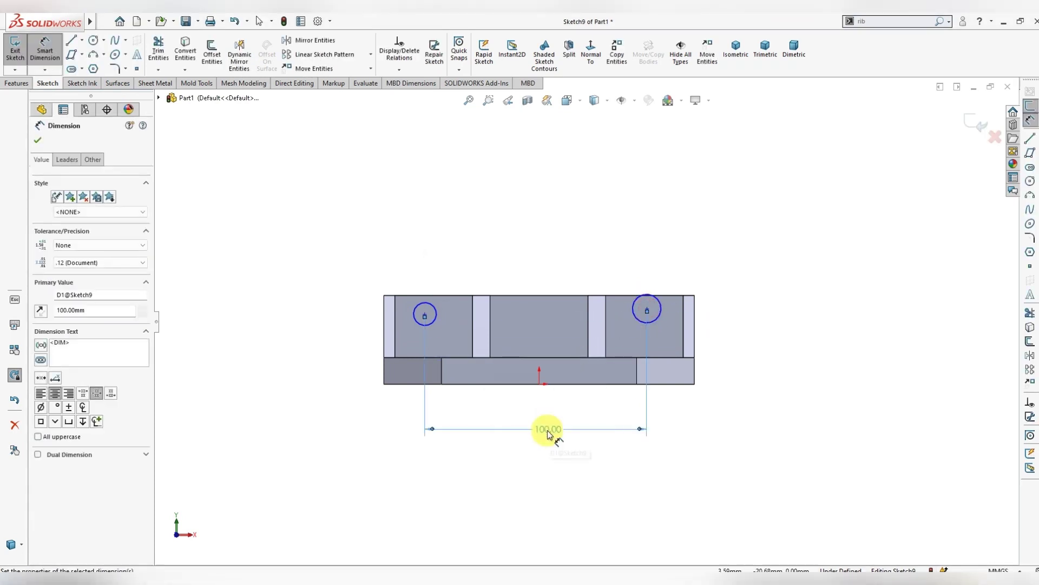
key(Escape)
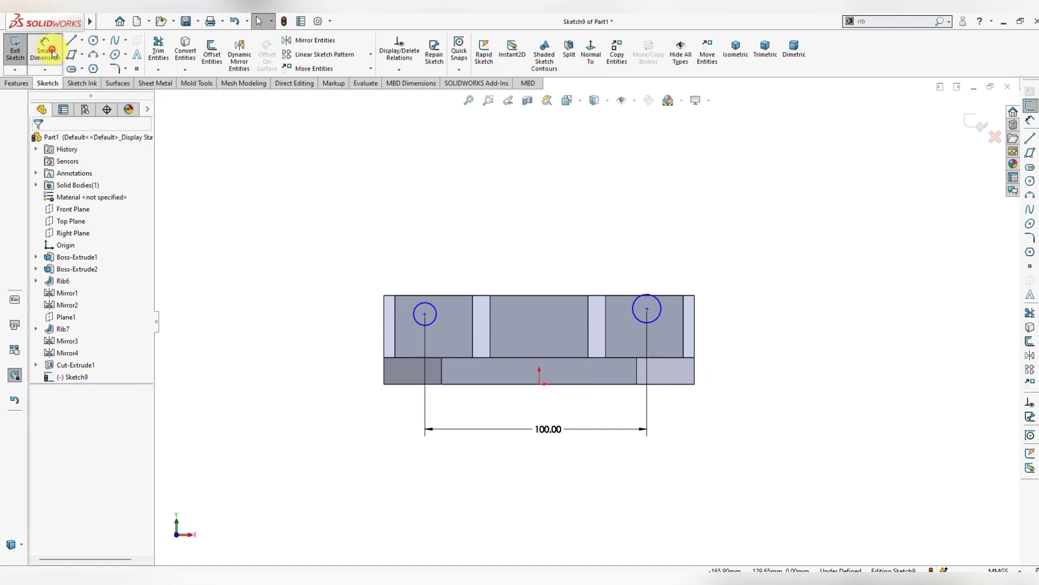
Dimension the circle centres 50 mm from the origin.
click(52, 52)
click(425, 314)
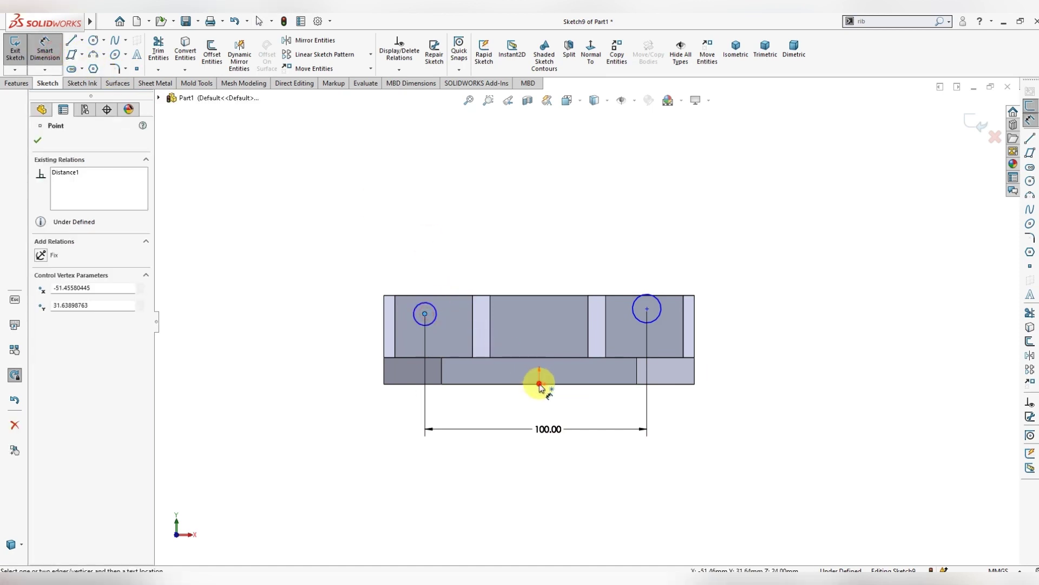
click(540, 385)
click(510, 406)
text(50)
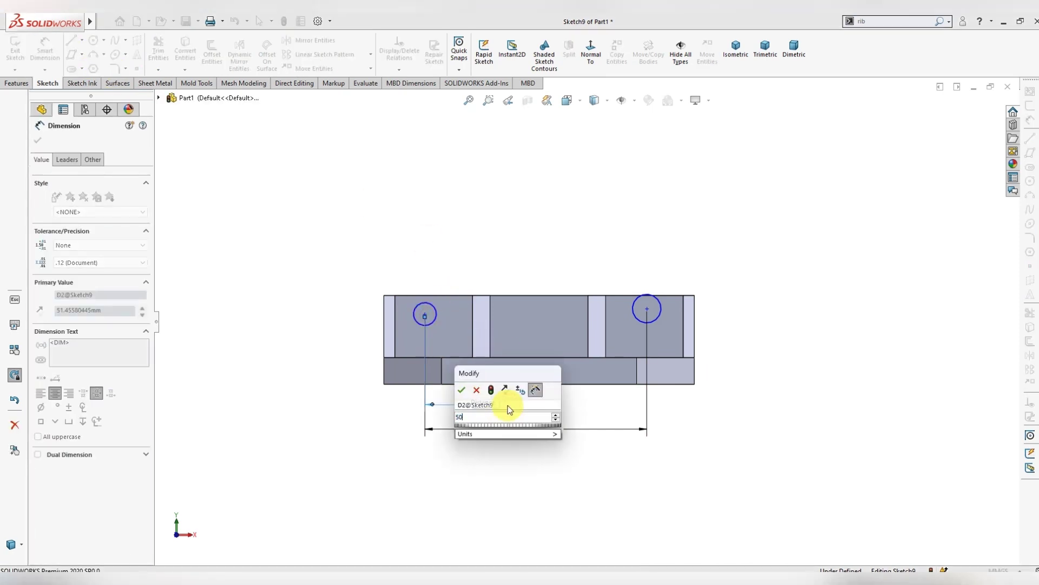
key(Return)
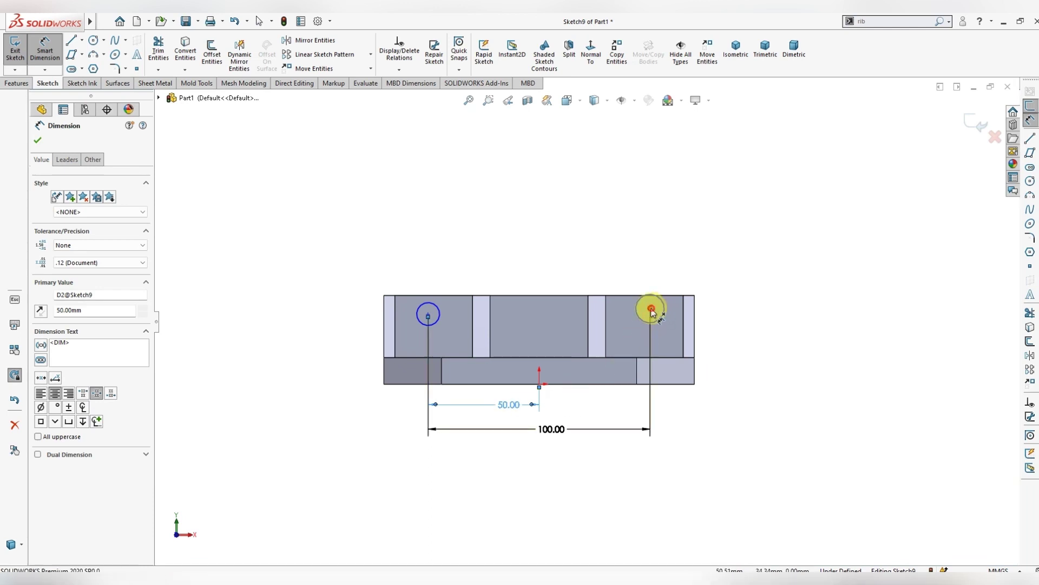
click(651, 309)
click(588, 409)
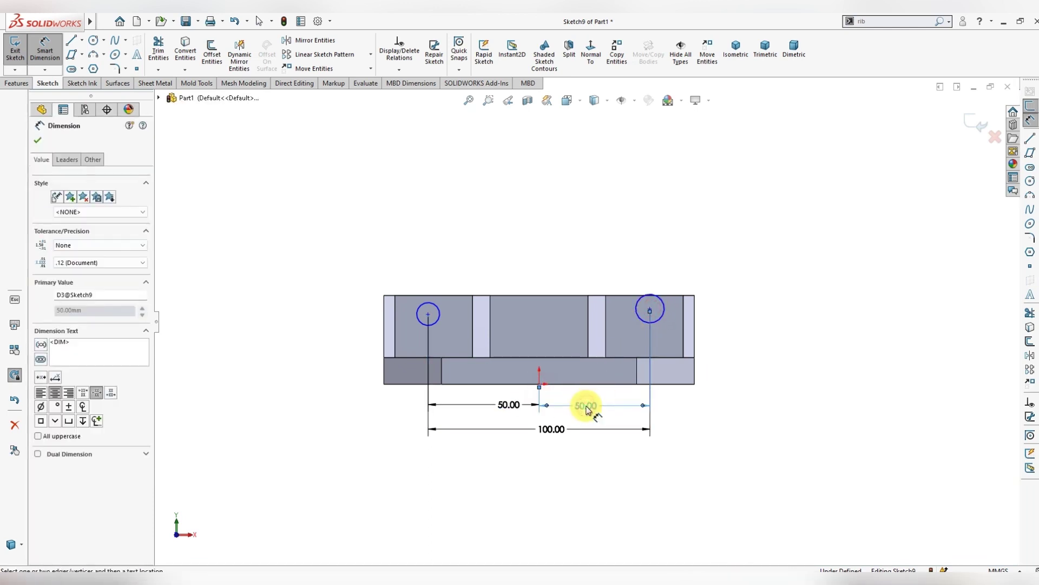
key(Escape)
Undo the redundant right-hand dimension and reset the left offset from 51.46 to 50.
key(ctrl+z)
key(ctrl+z)
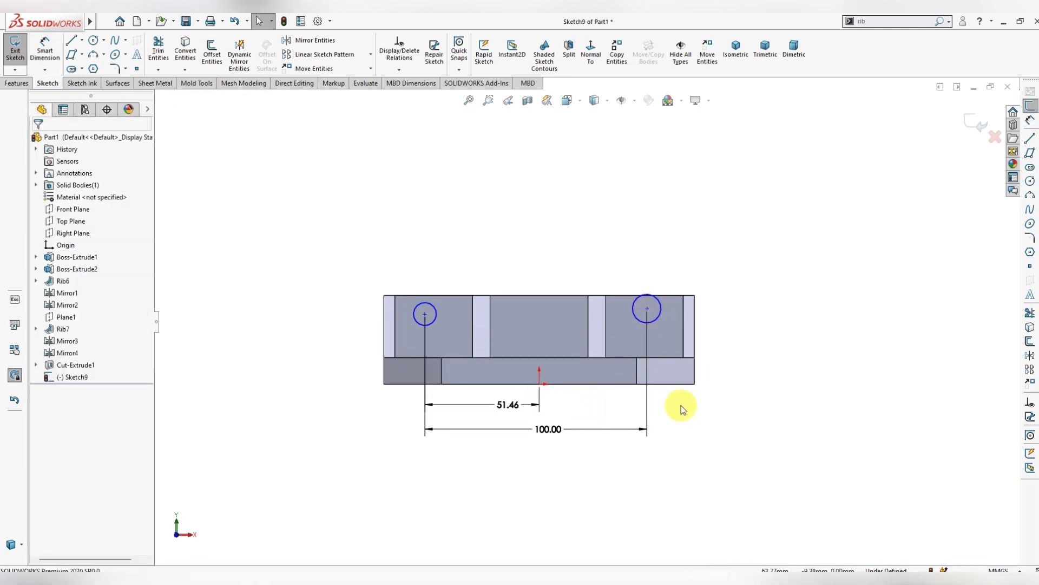
double_click(505, 404)
text(50)
key(Return)
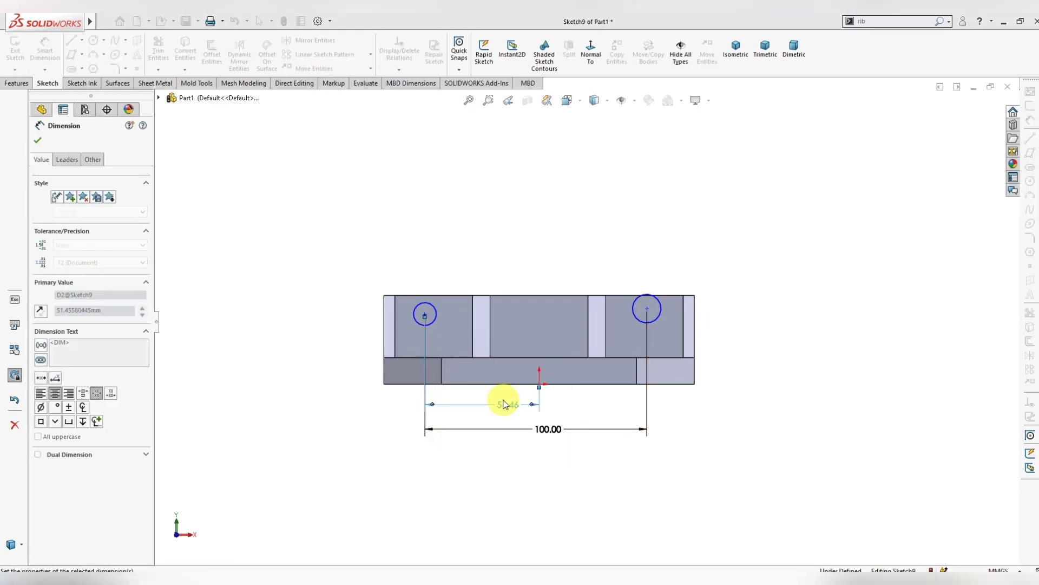
key(Escape)
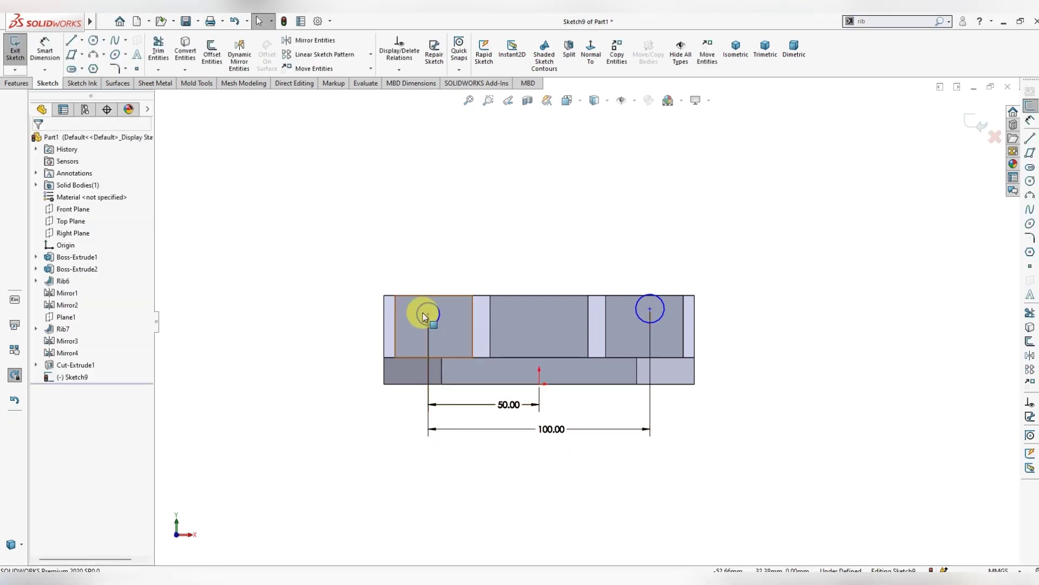
Align both circle centres horizontally and set the left circle 28.7 mm above the base.
click(427, 314)
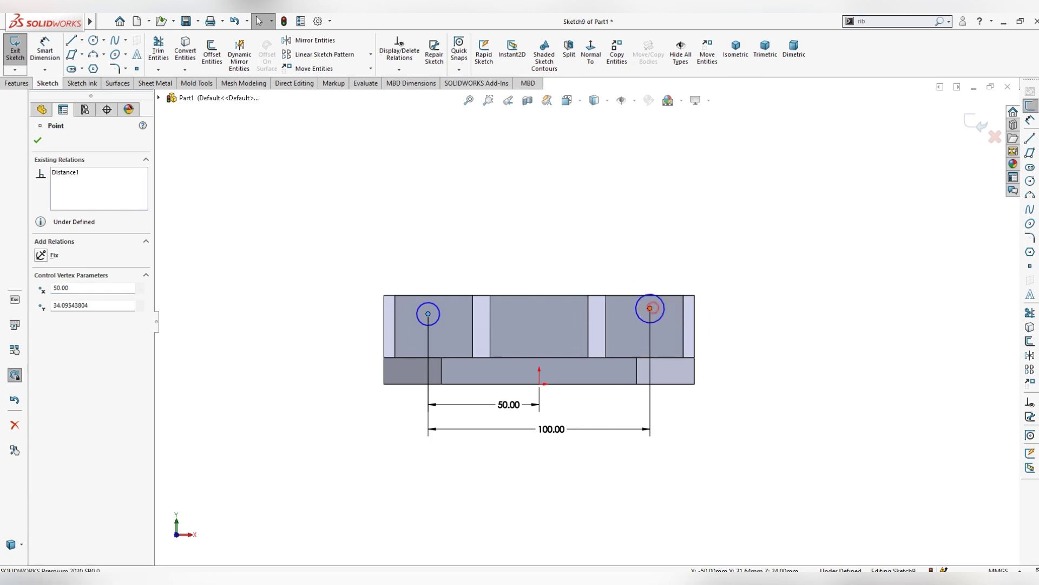
ctrl+click(651, 309)
click(683, 266)
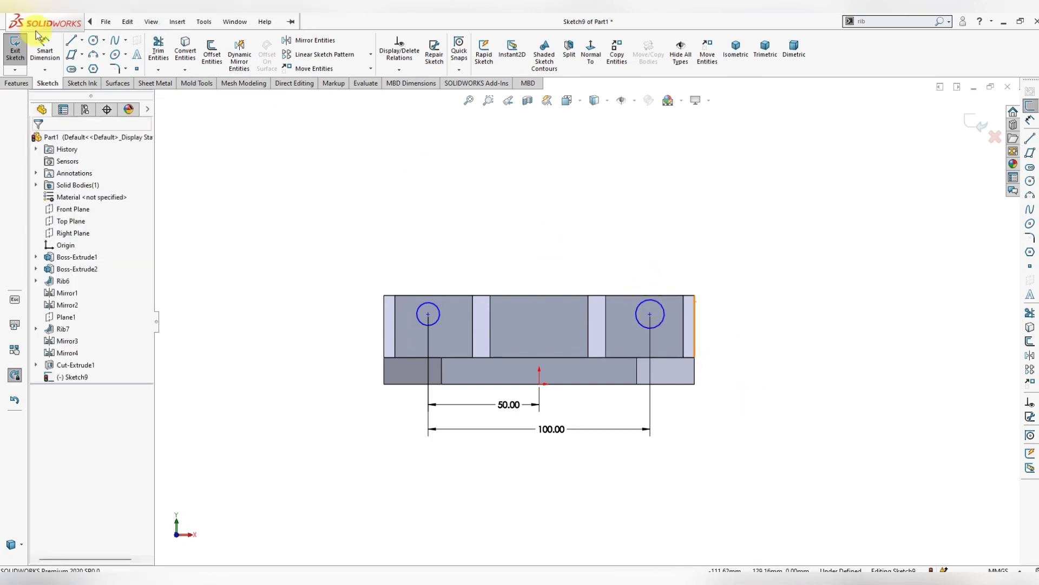
click(45, 50)
click(427, 314)
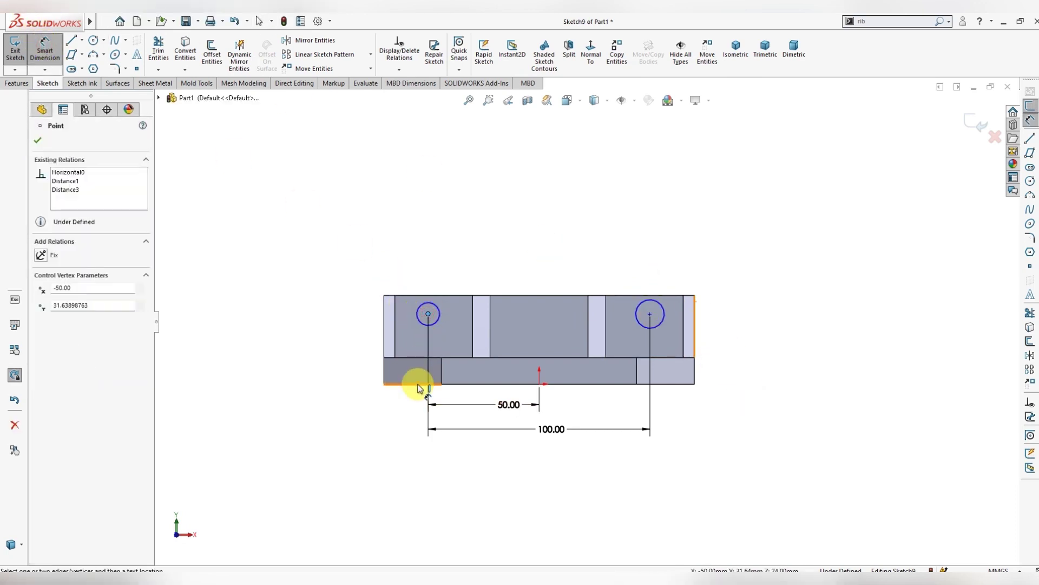
click(417, 383)
click(352, 359)
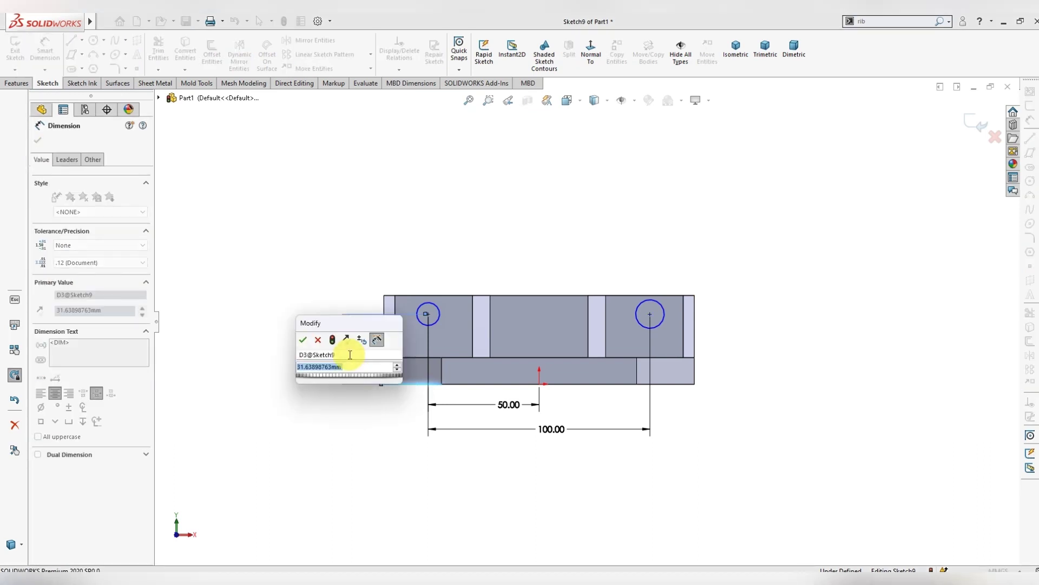
text(28.7)
key(Return)
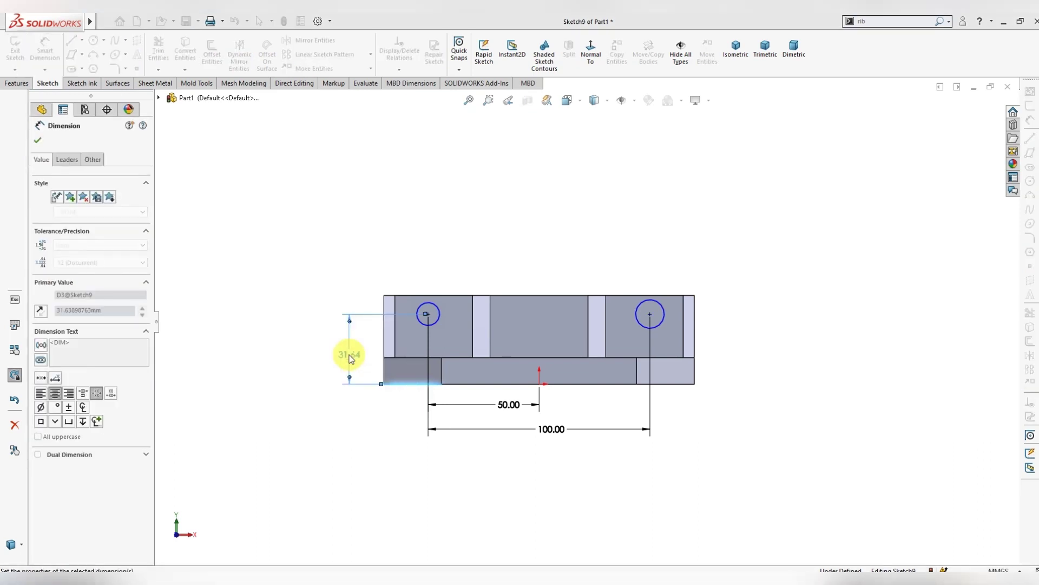
Give the left circle an 11.2 mm diameter.
click(431, 310)
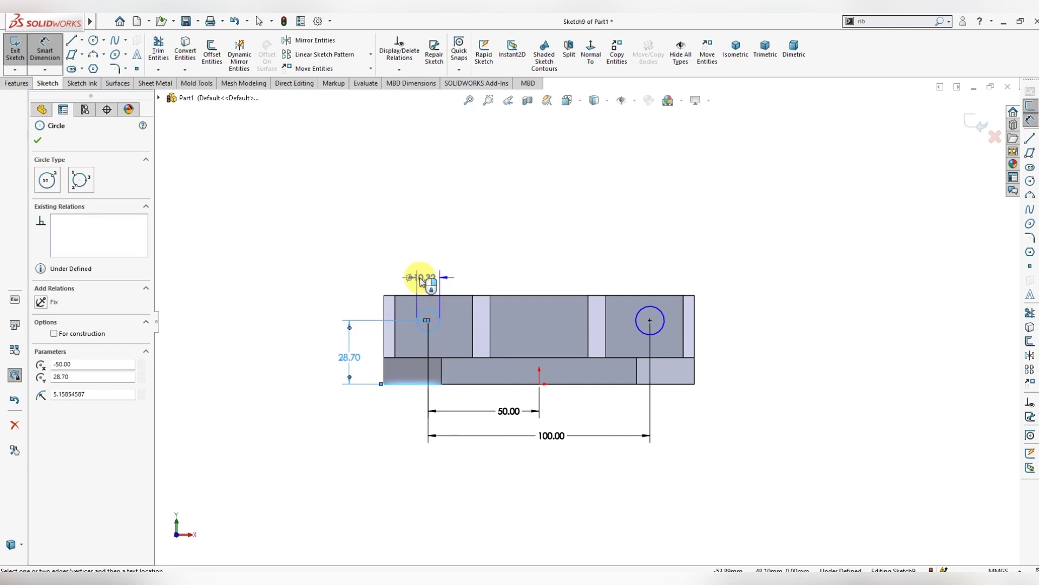
click(421, 281)
text(11.2)
key(Return)
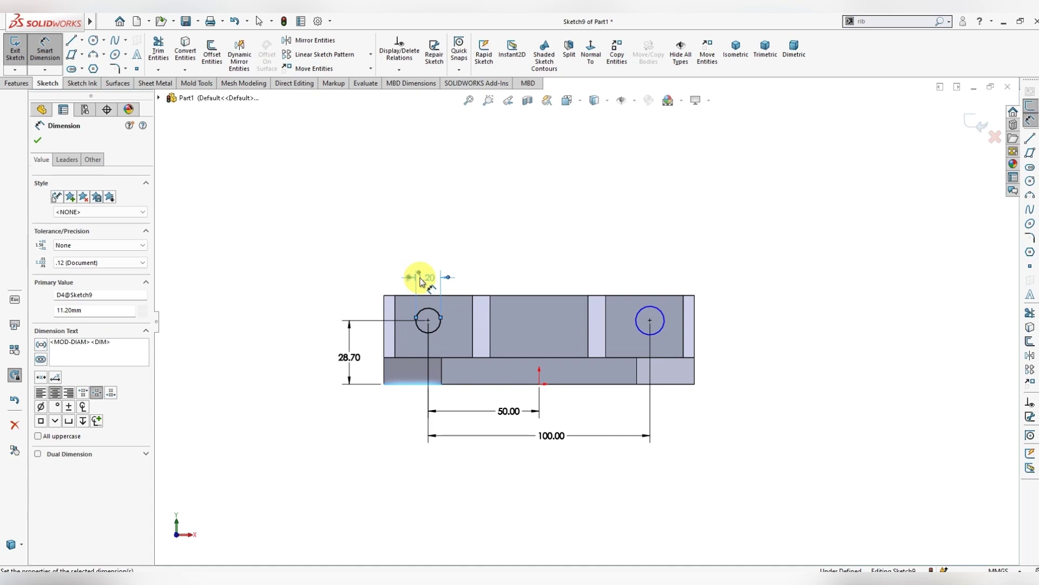
click(433, 224)
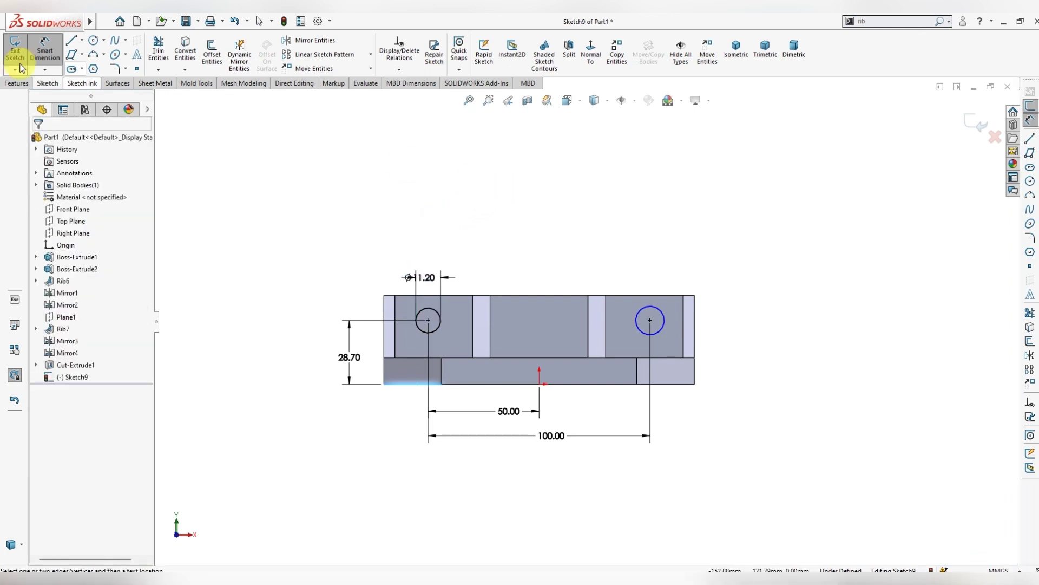
key(Escape)
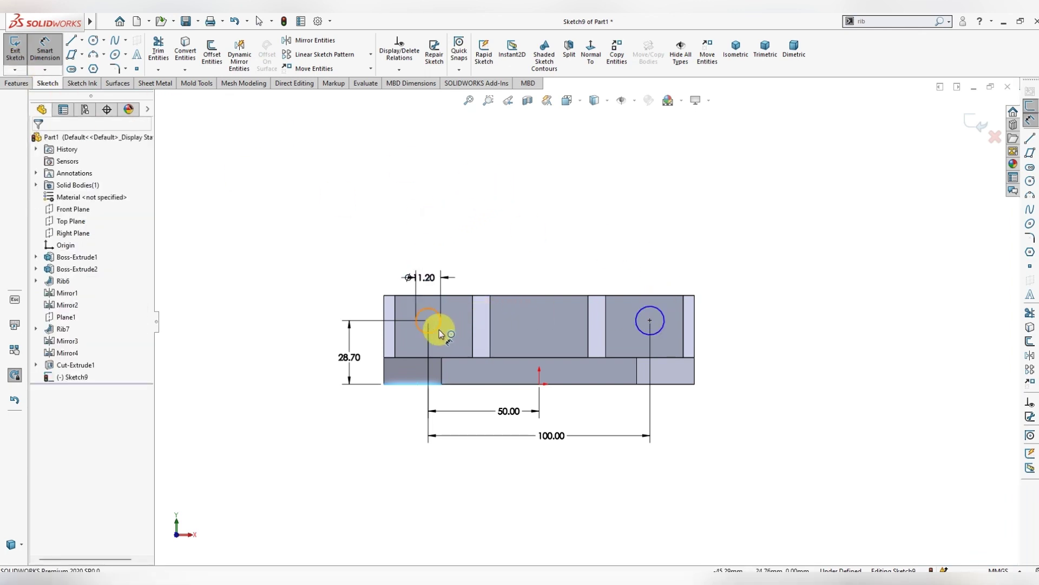
click(438, 332)
key(Escape)
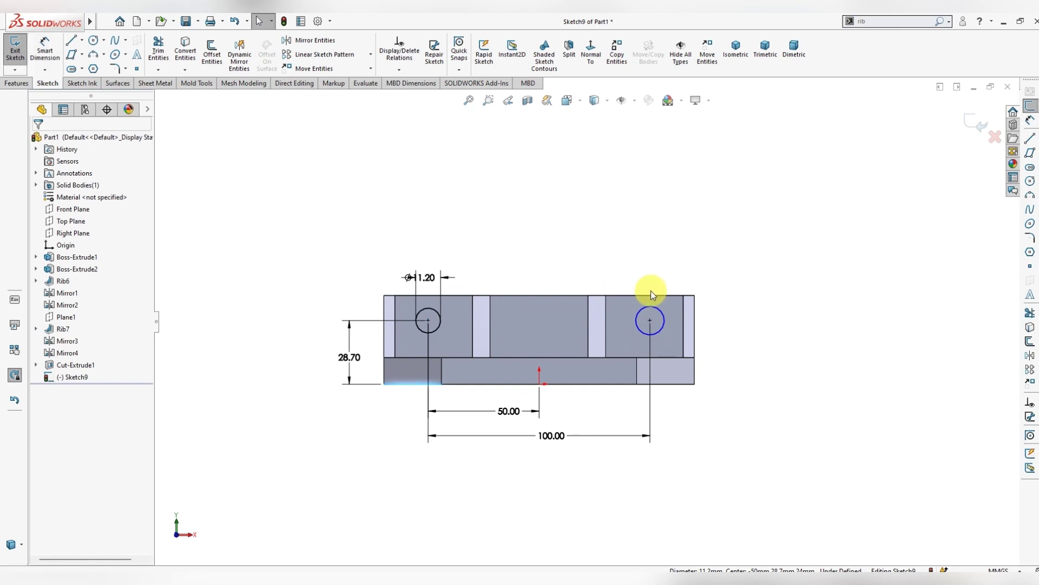
Make the right circle equal in size to the left circle.
click(434, 330)
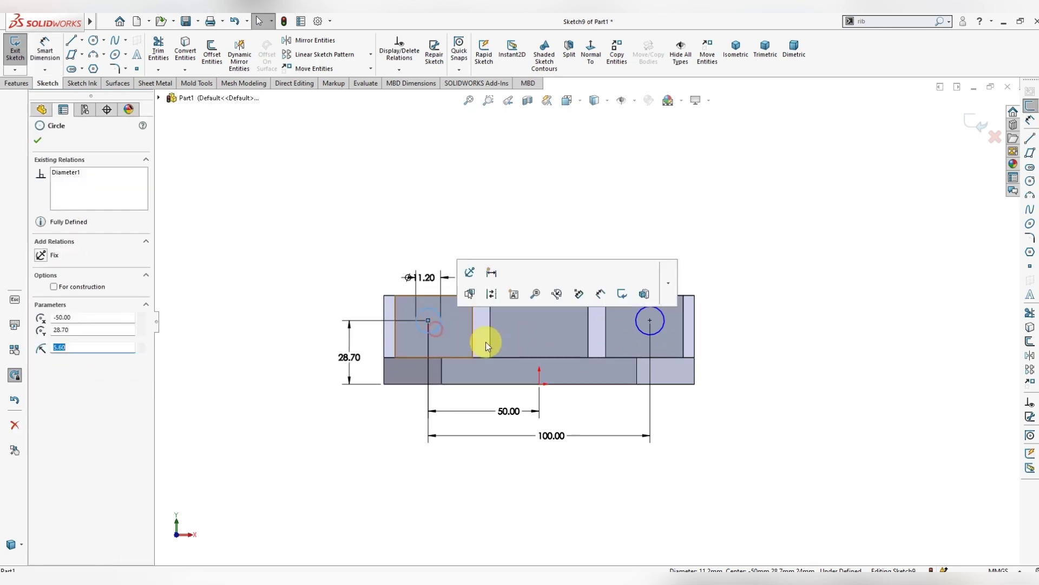
ctrl+click(644, 333)
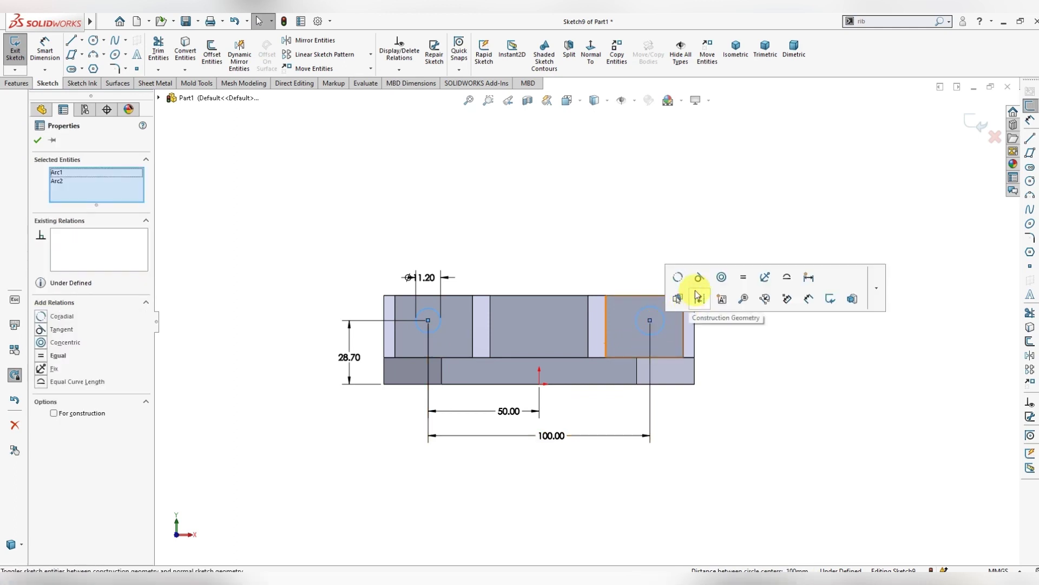
click(742, 277)
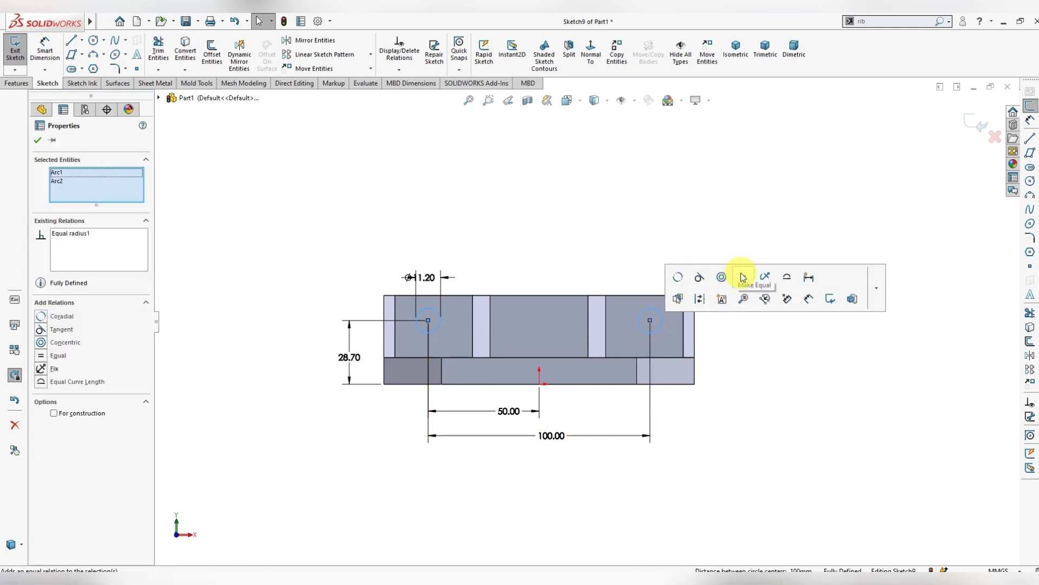
click(699, 255)
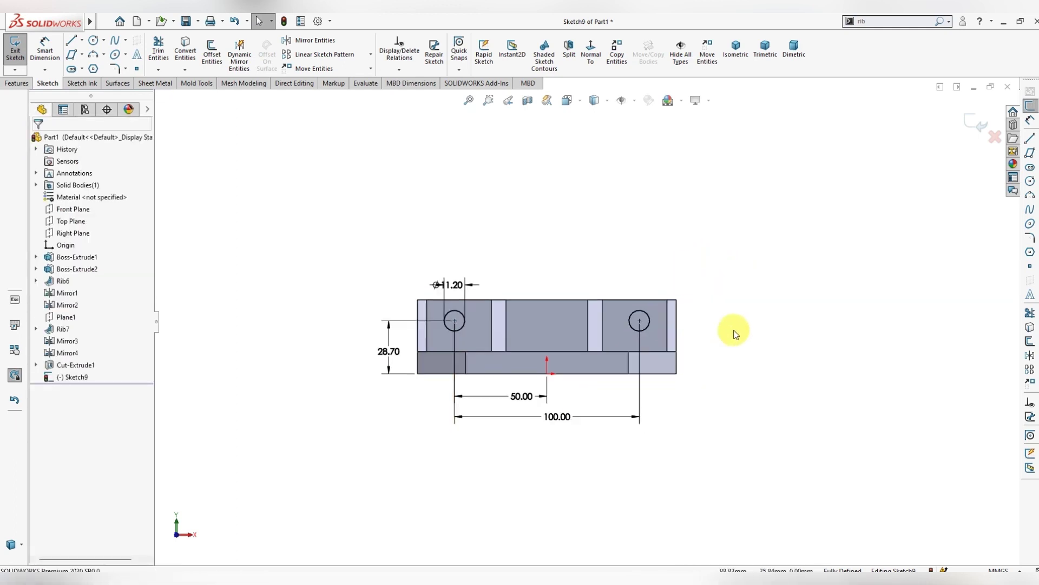
mouse_move(733, 332)
middle_down()
mouse_move(792, 336)
mouse_move(805, 372)
middle_up()
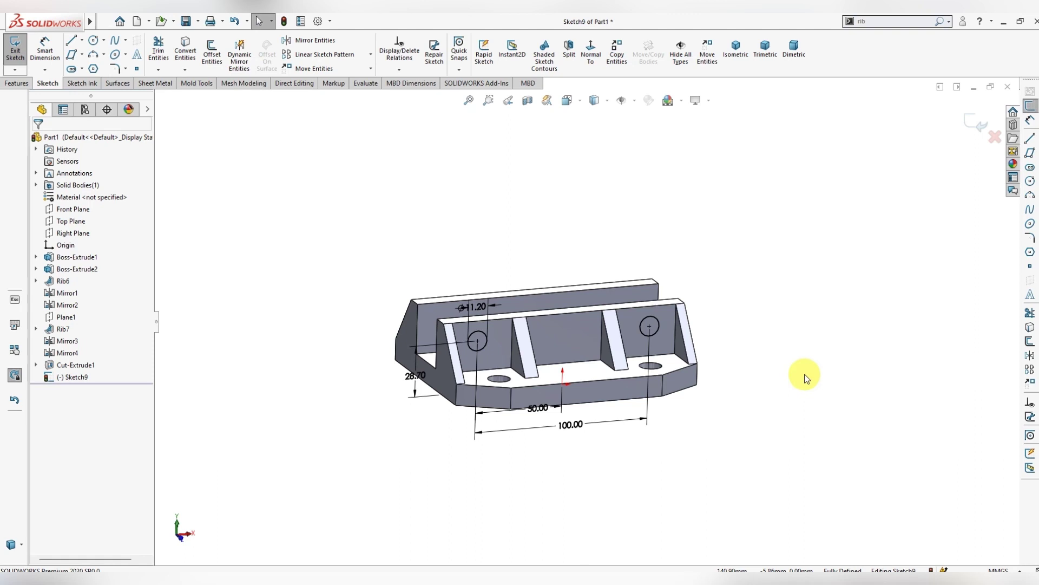
Extrude-cut both circles Through All to make pin holes in the walls.
click(16, 84)
click(162, 51)
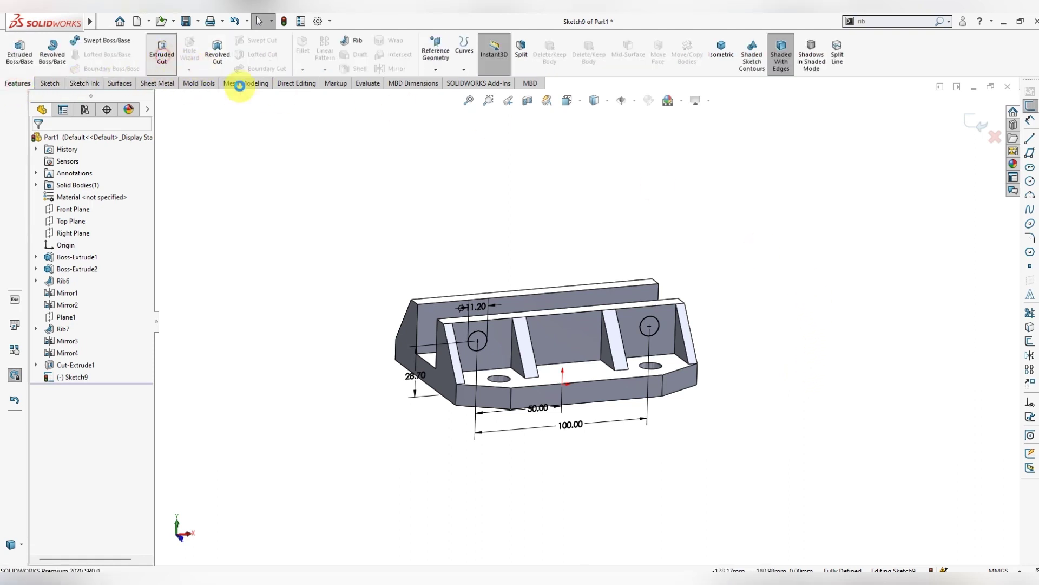
click(103, 206)
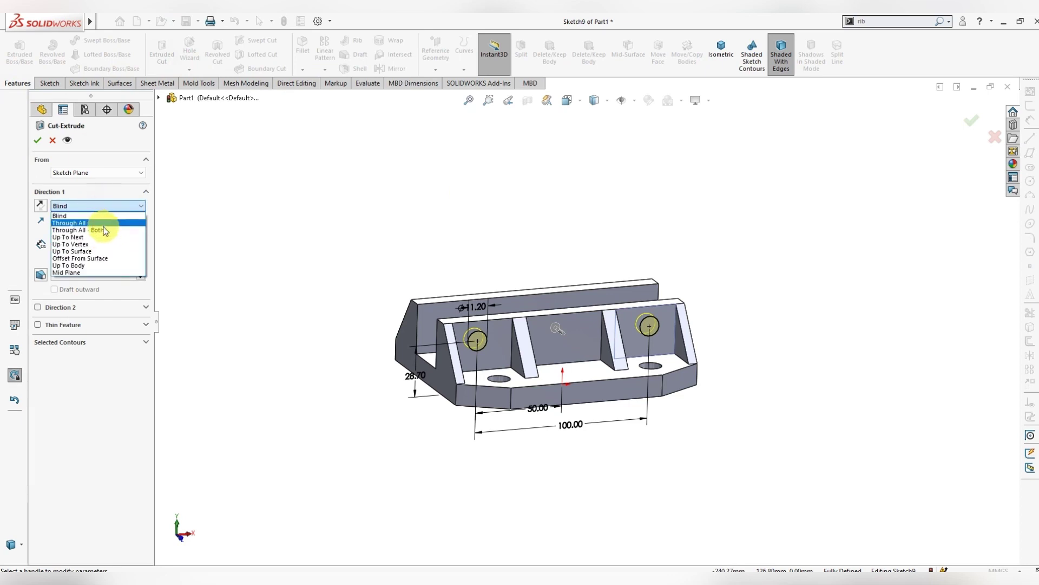
click(101, 224)
middle_drag(630, 248, 599, 251)
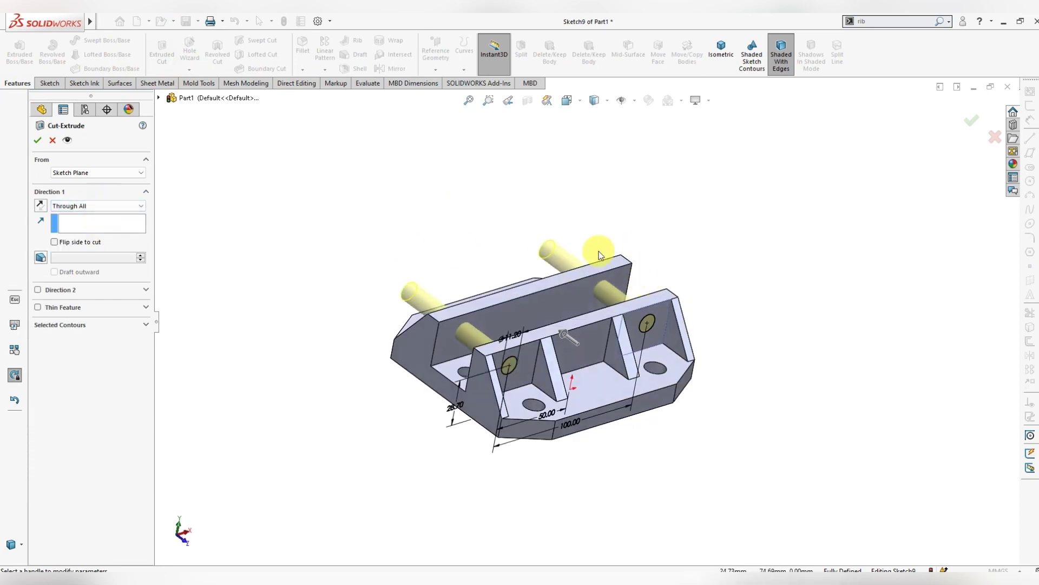
click(38, 140)
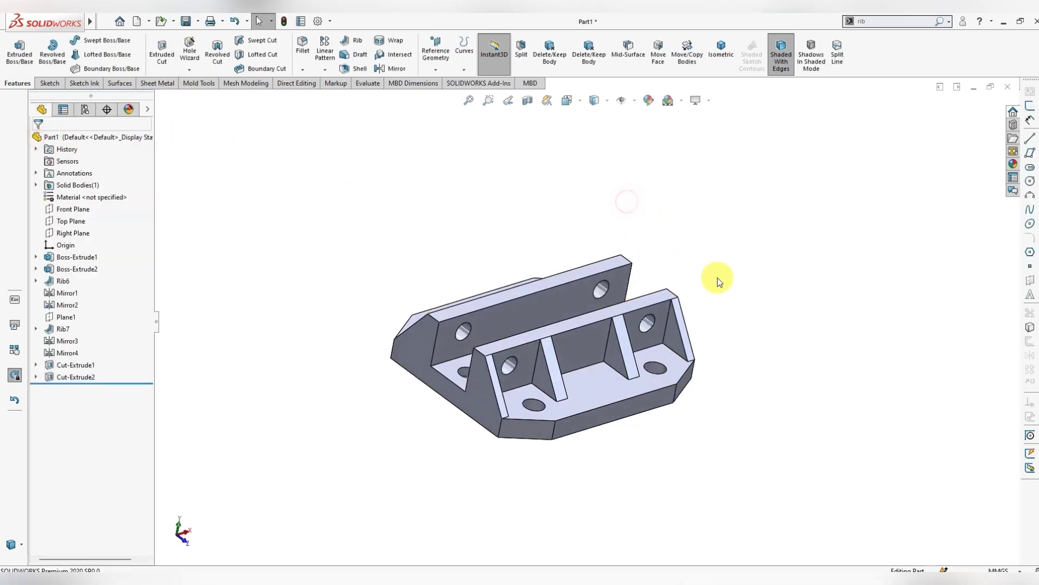
mouse_move(759, 316)
middle_down()
mouse_move(766, 235)
mouse_move(756, 239)
middle_up()
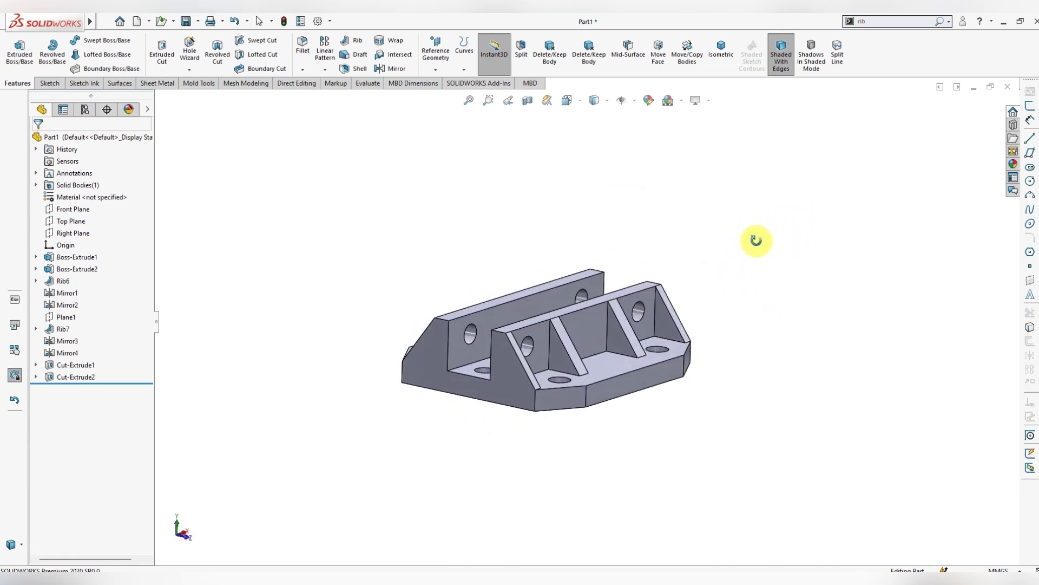
Open a new sketch on the bracket's side profile face.
right_click(499, 387)
click(537, 324)
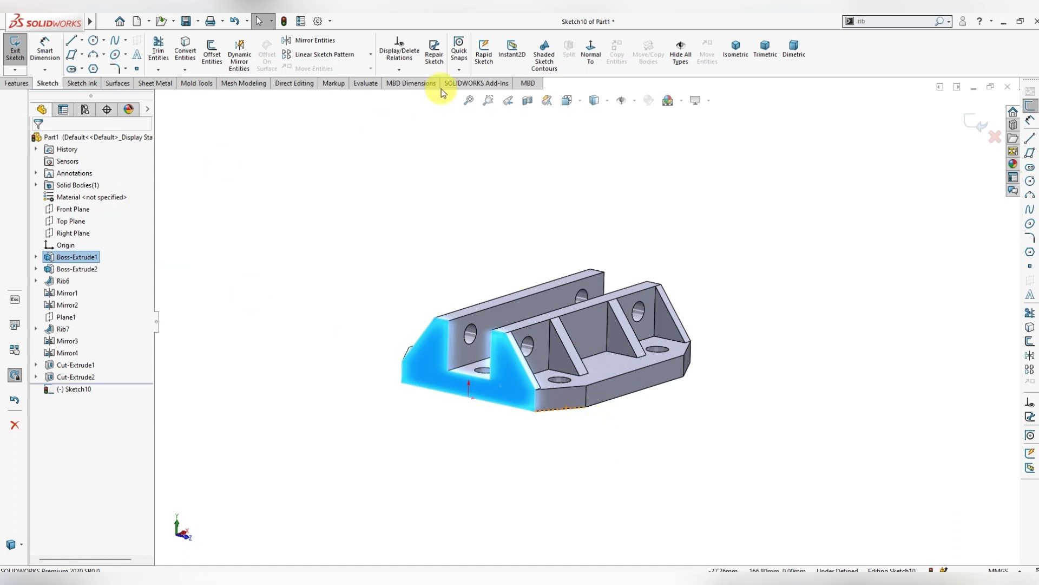
Sketch two circles, one on the left upright and one on the right upright.
click(590, 51)
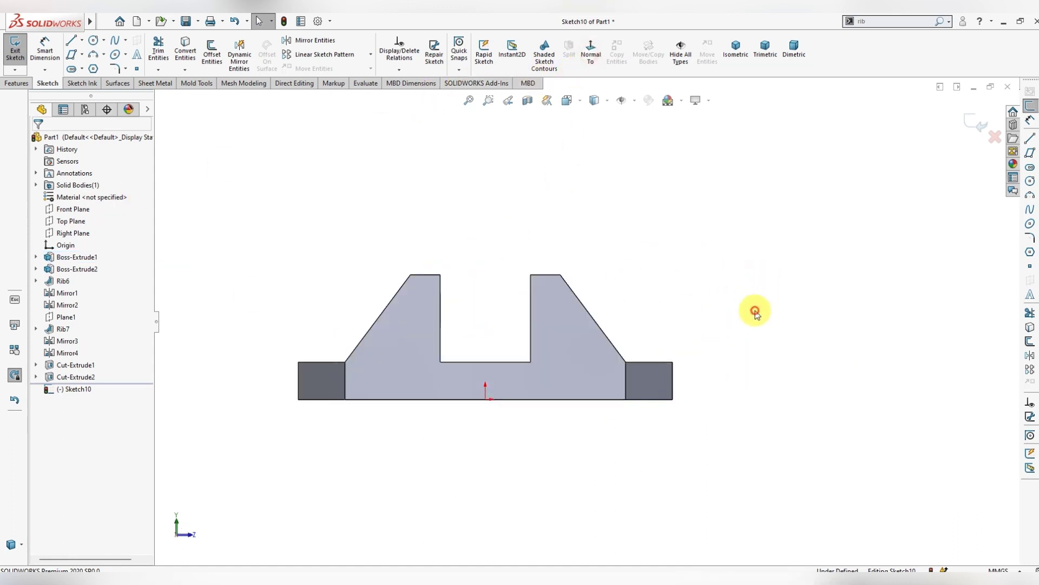
click(103, 40)
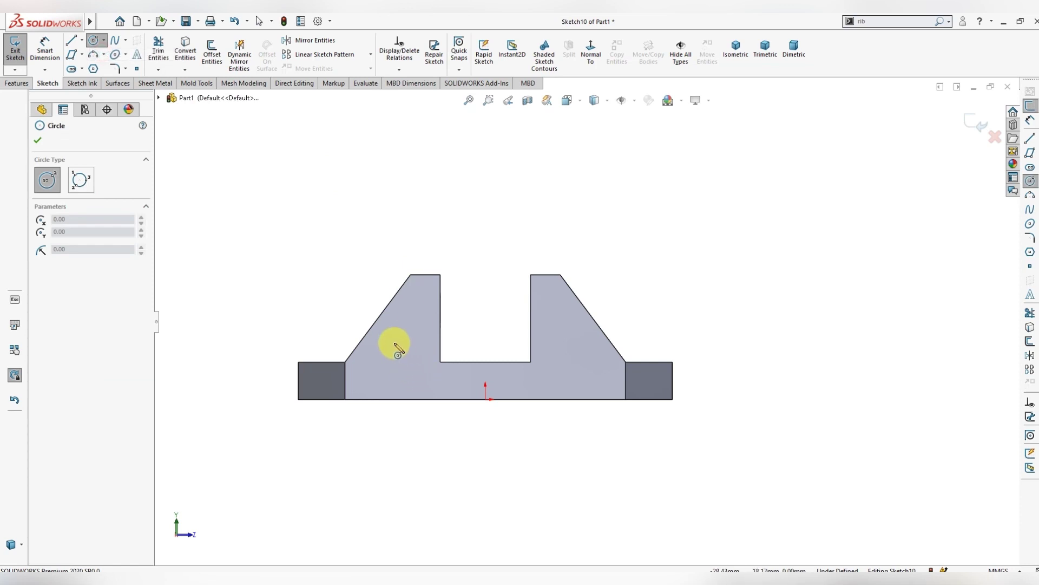
click(383, 343)
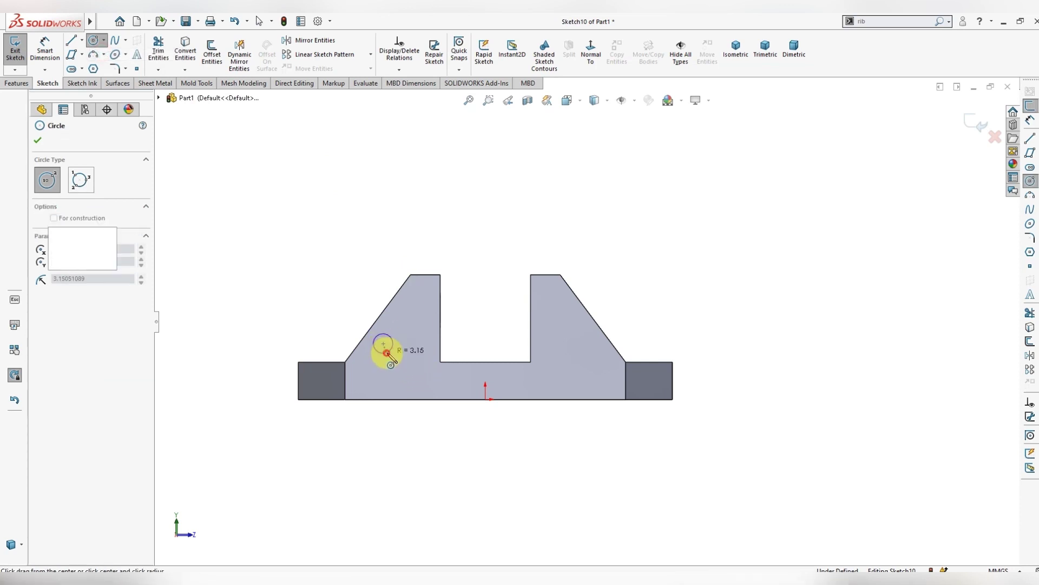
click(577, 343)
click(45, 51)
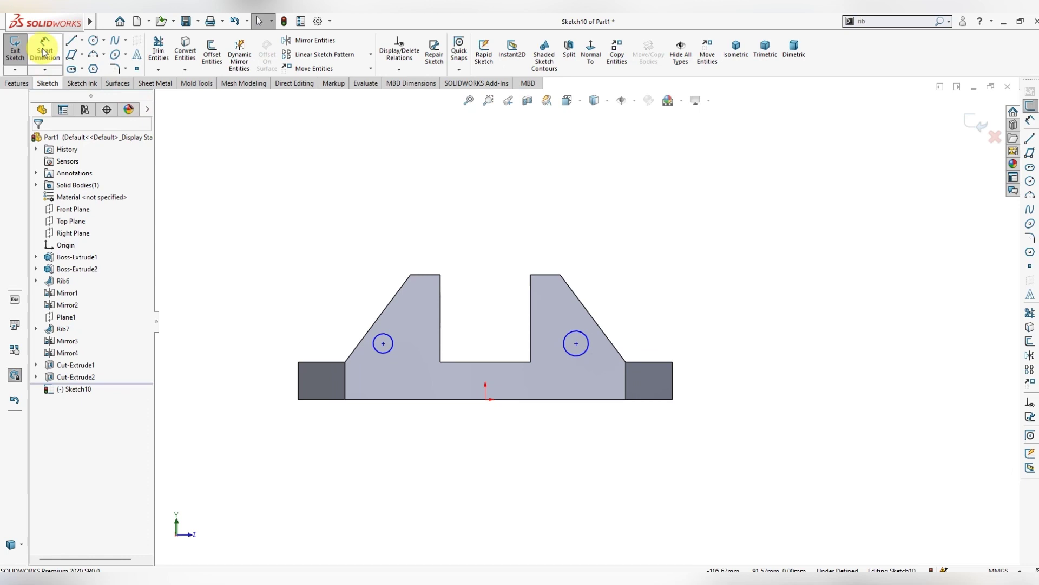
Dimension the two circle centres 63.00 apart, correcting a mistaken 31.5 entry.
click(384, 343)
click(576, 343)
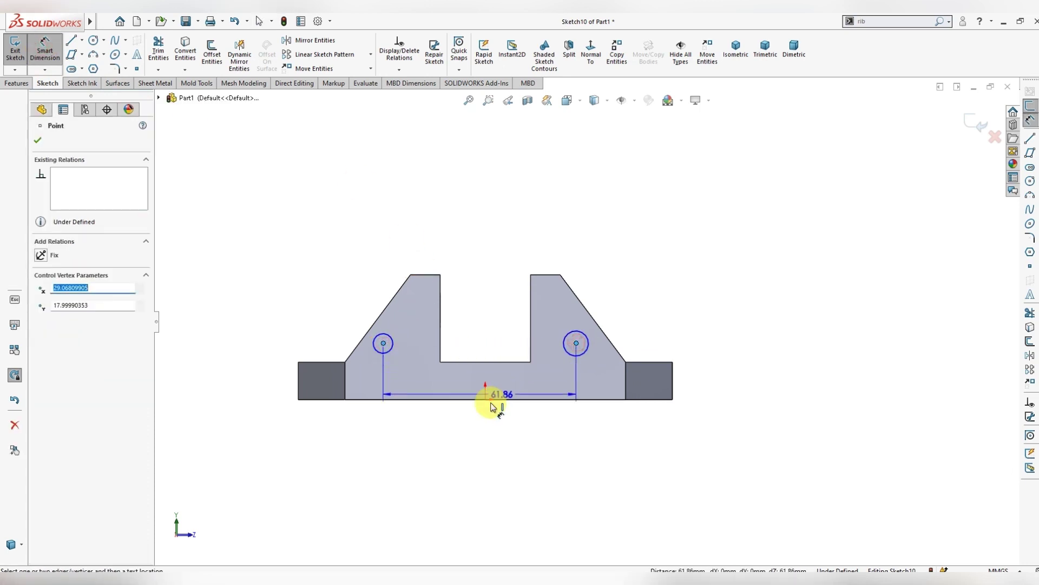
click(475, 430)
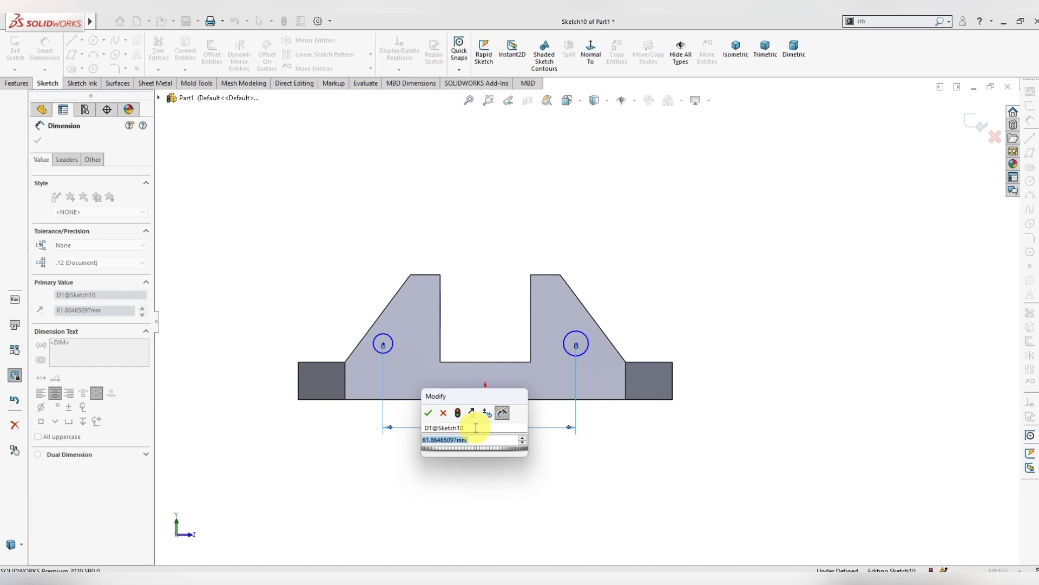
text(31.5)
key(Return)
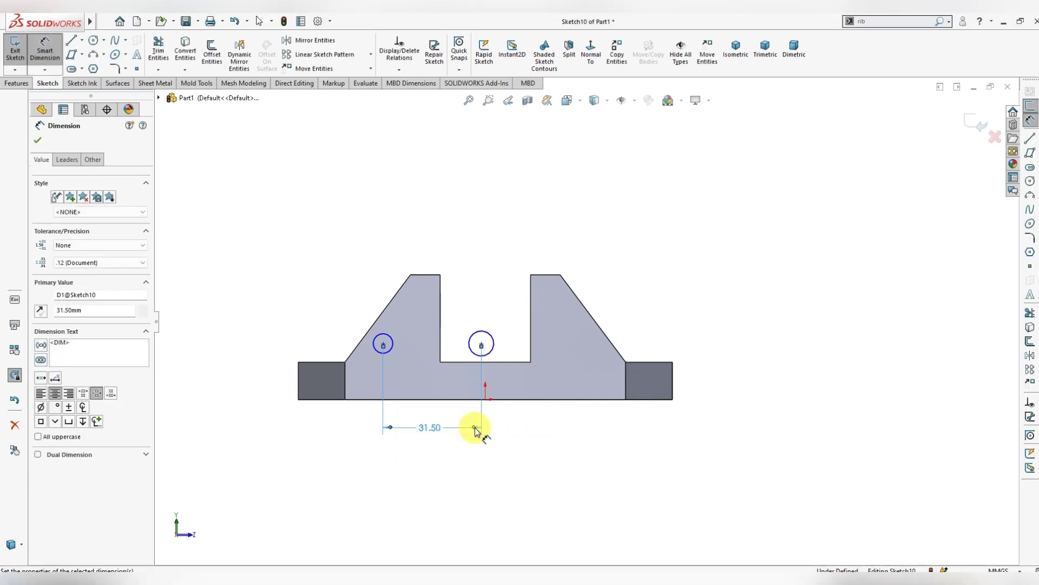
key(ctrl+z)
double_click(483, 427)
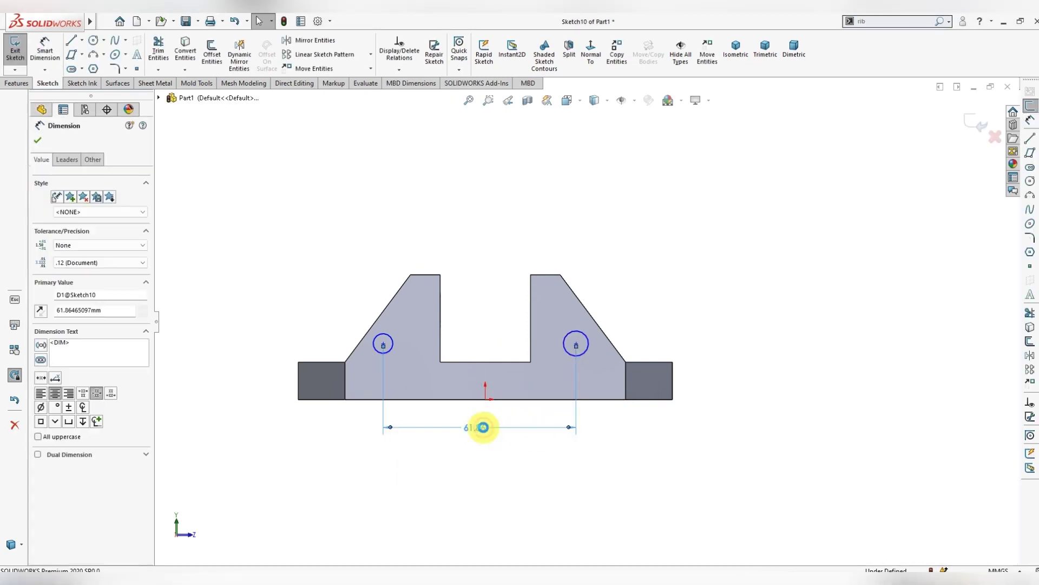
text(63)
key(Return)
click(506, 464)
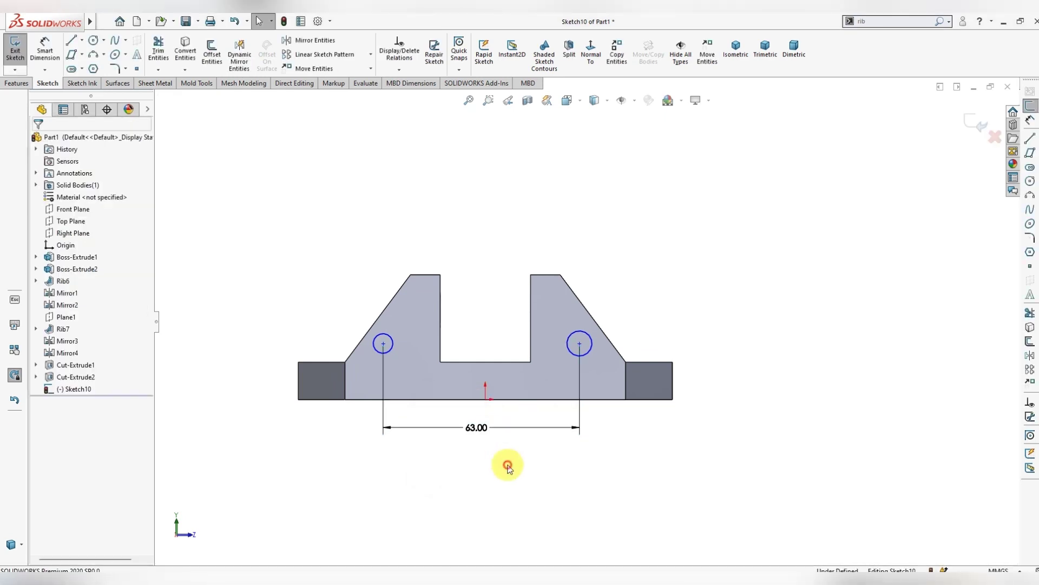
Dimension the left circle centre 31.50 from the origin.
click(383, 343)
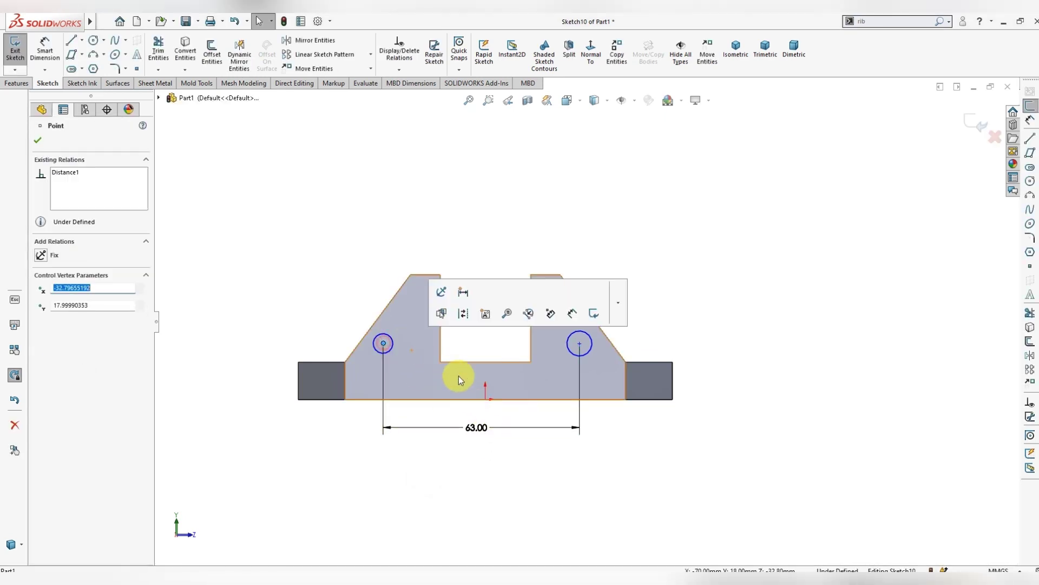
click(487, 400)
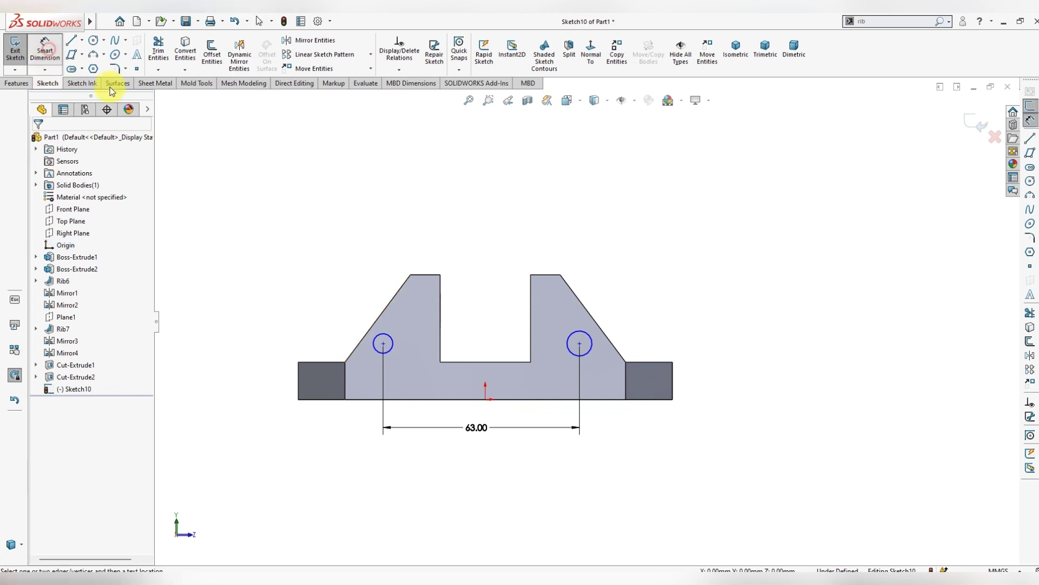
click(45, 50)
click(383, 343)
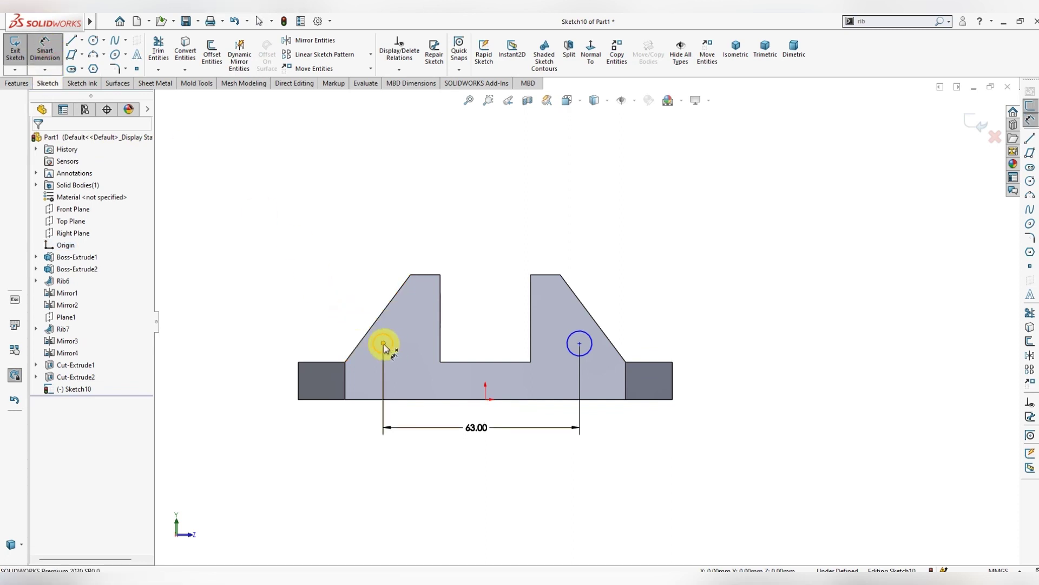
click(485, 399)
click(436, 245)
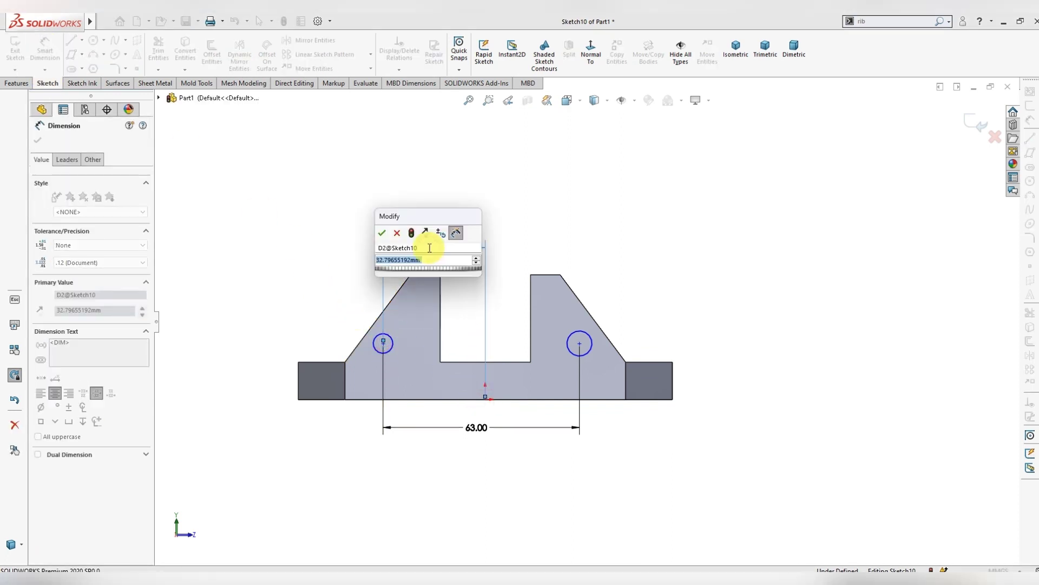
text(31.5)
key(Return)
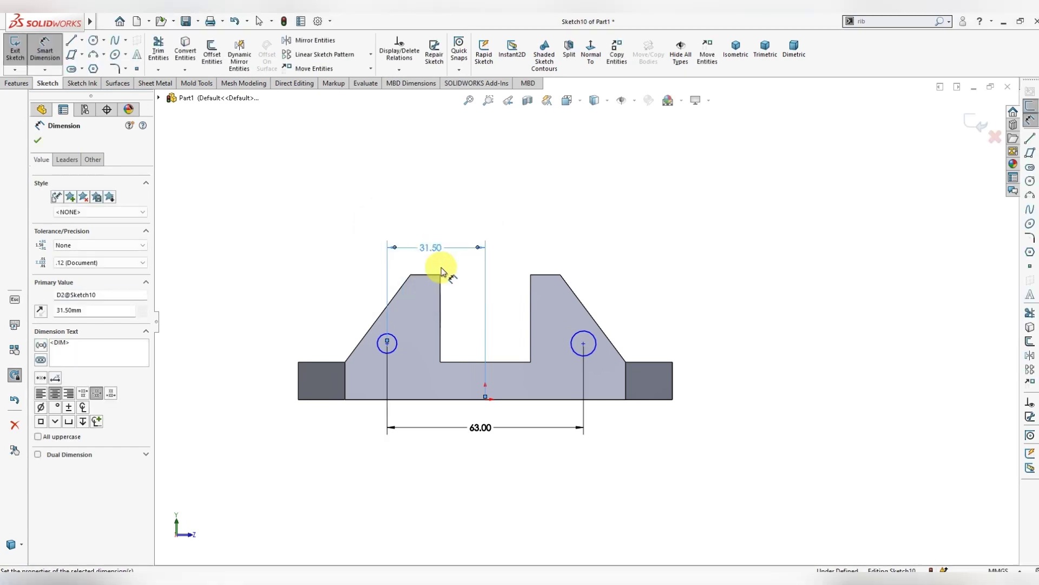
click(543, 238)
Start an origin dimension on the right circle centre, then cancel the duplicate.
click(584, 343)
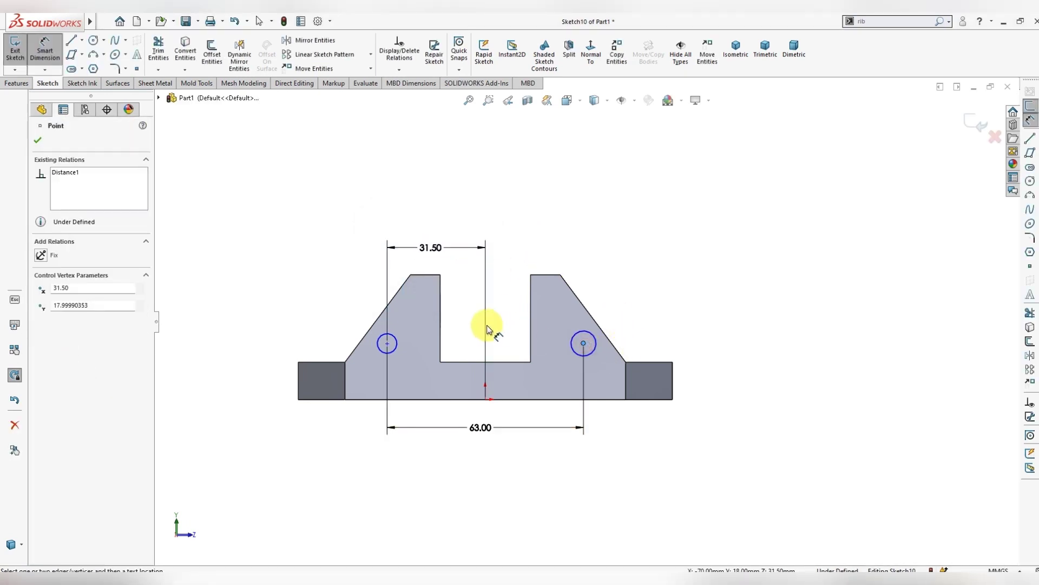
click(474, 353)
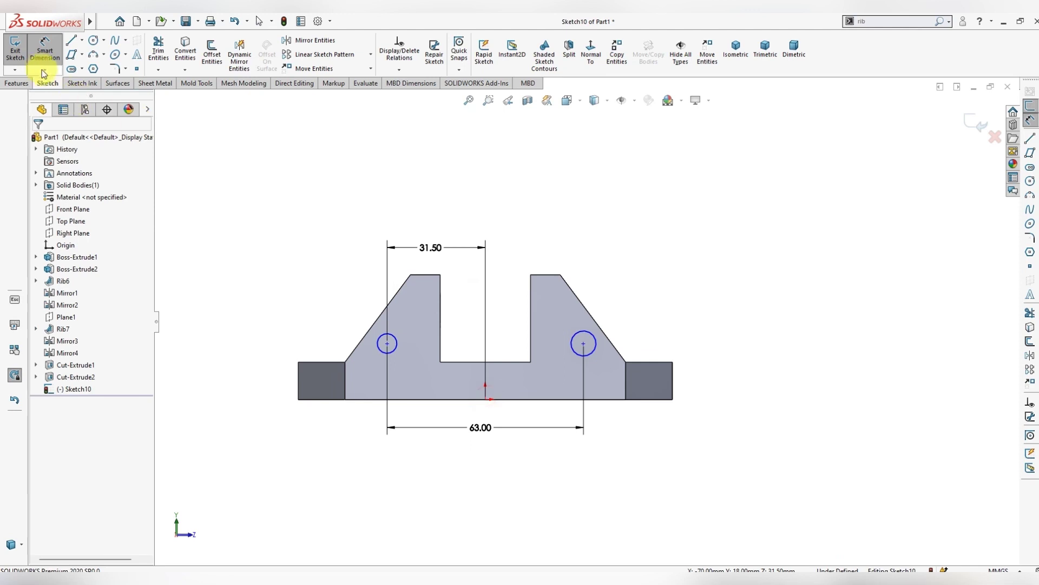
click(584, 344)
click(486, 400)
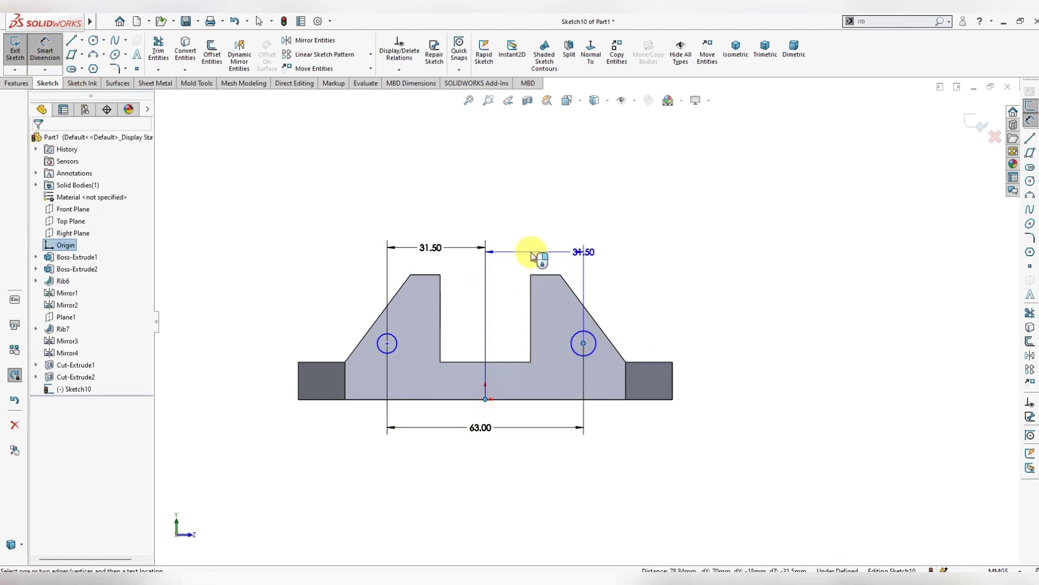
key(Escape)
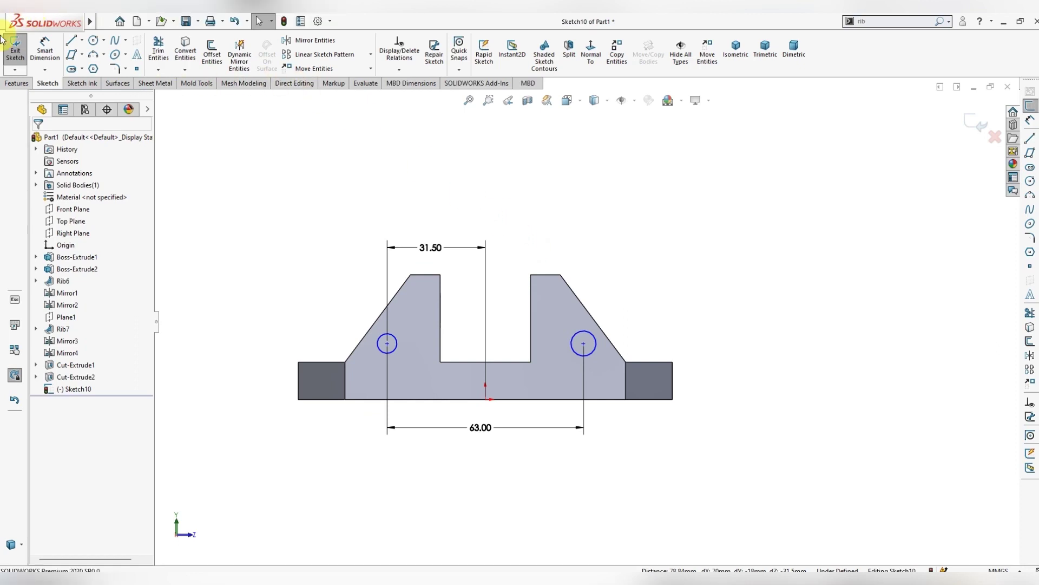
Dimension the right circle centre 13.00 above the bottom edge.
click(54, 60)
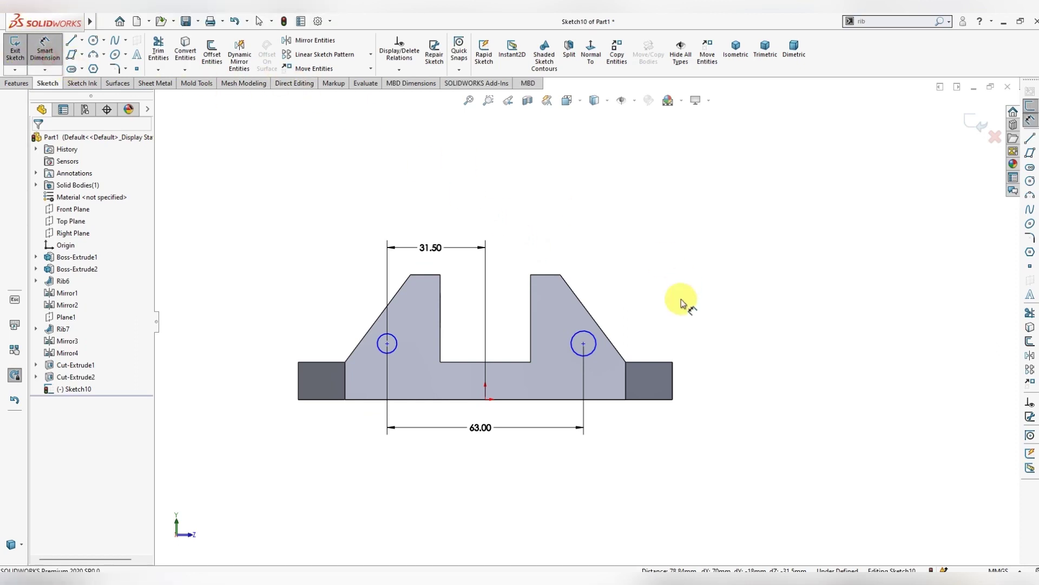
click(584, 343)
click(672, 401)
click(706, 371)
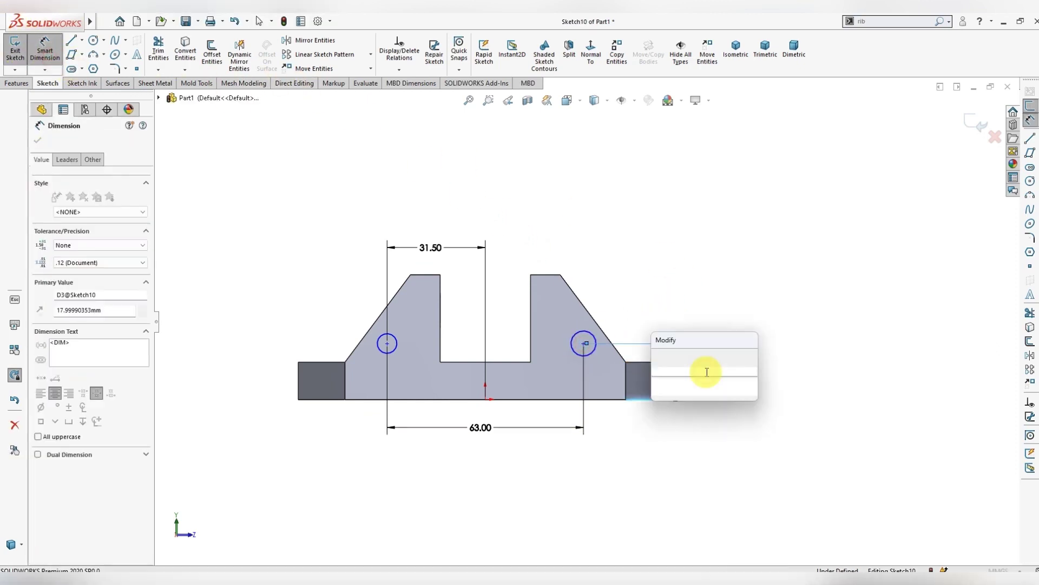
text(1)
key(Return)
click(784, 391)
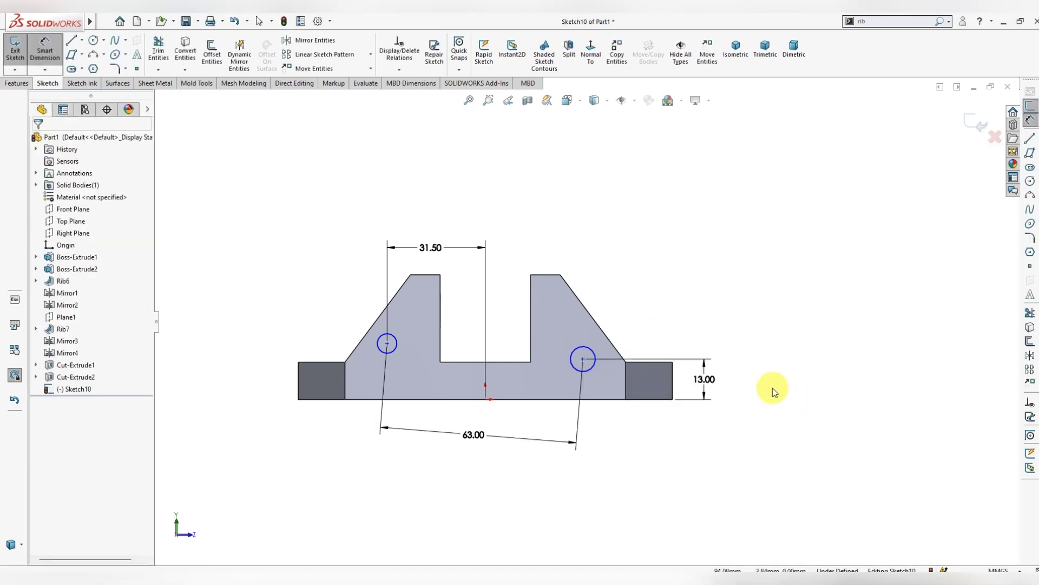
Add a Horizontal relation between the two circle centres.
click(583, 359)
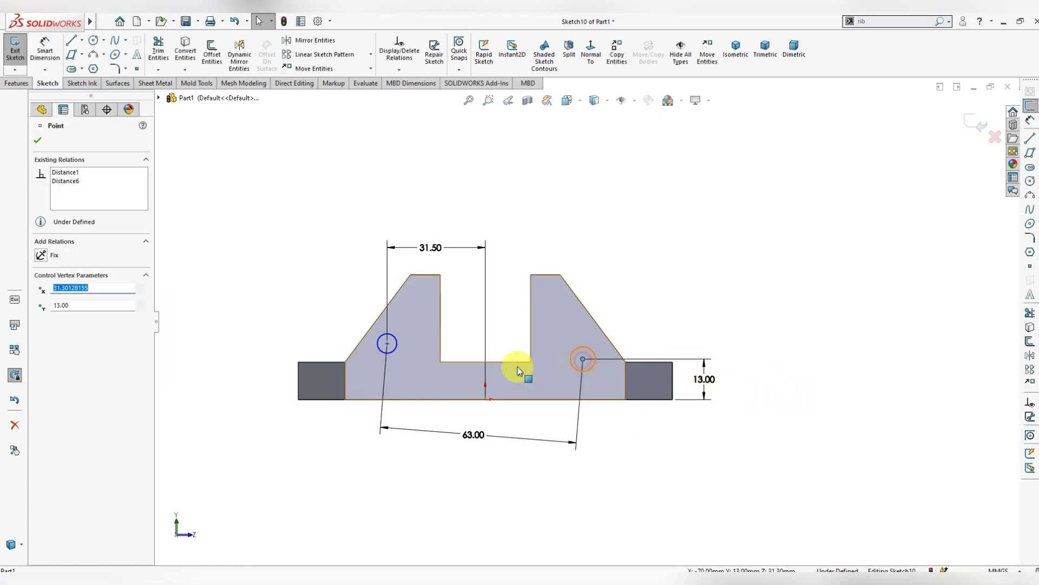
ctrl+click(389, 347)
click(423, 288)
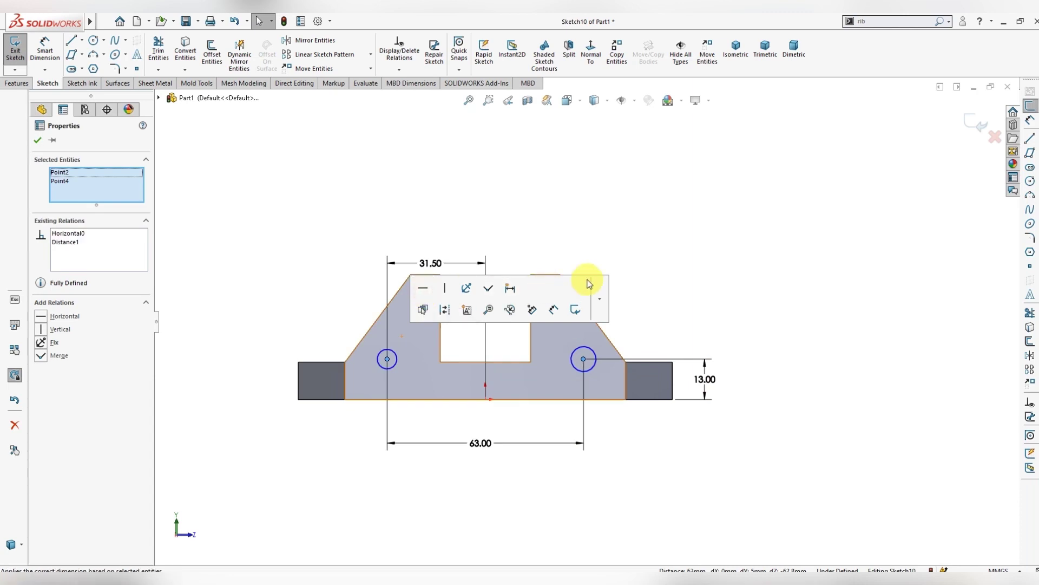
click(659, 265)
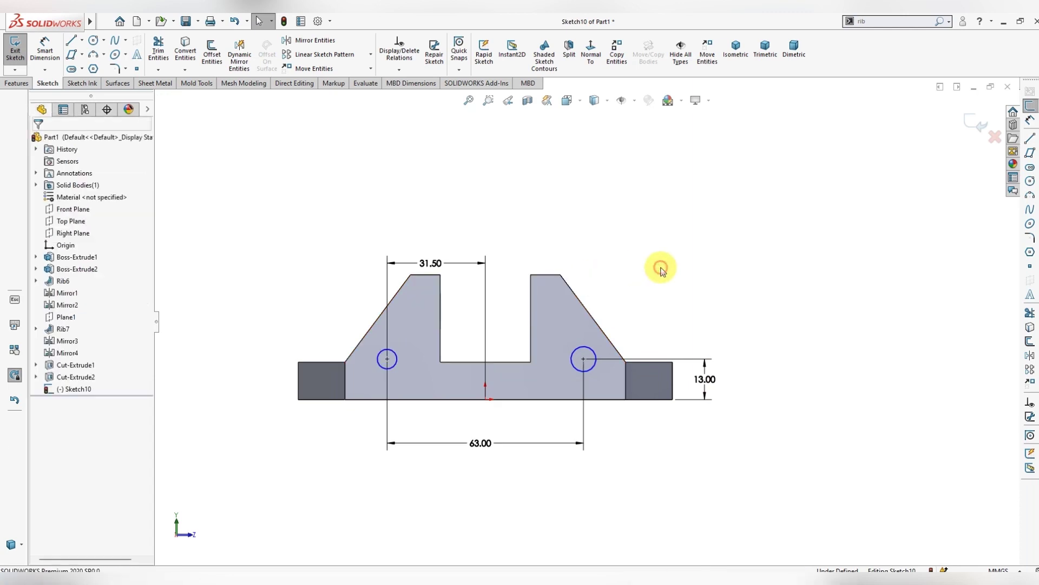
Dimension the right circle to a 6.00 diameter.
click(62, 48)
click(592, 349)
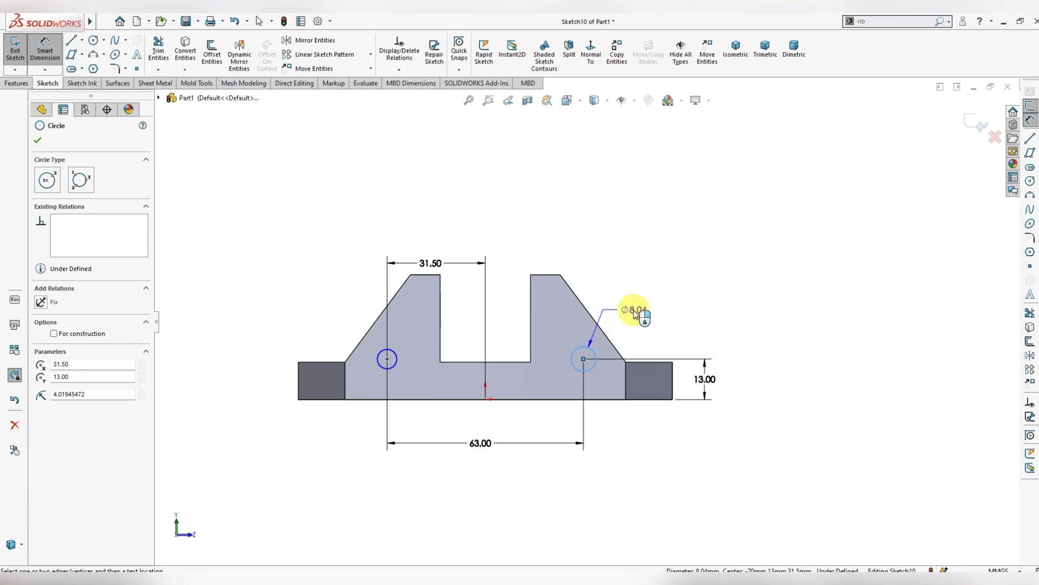
click(636, 314)
text(6)
key(Return)
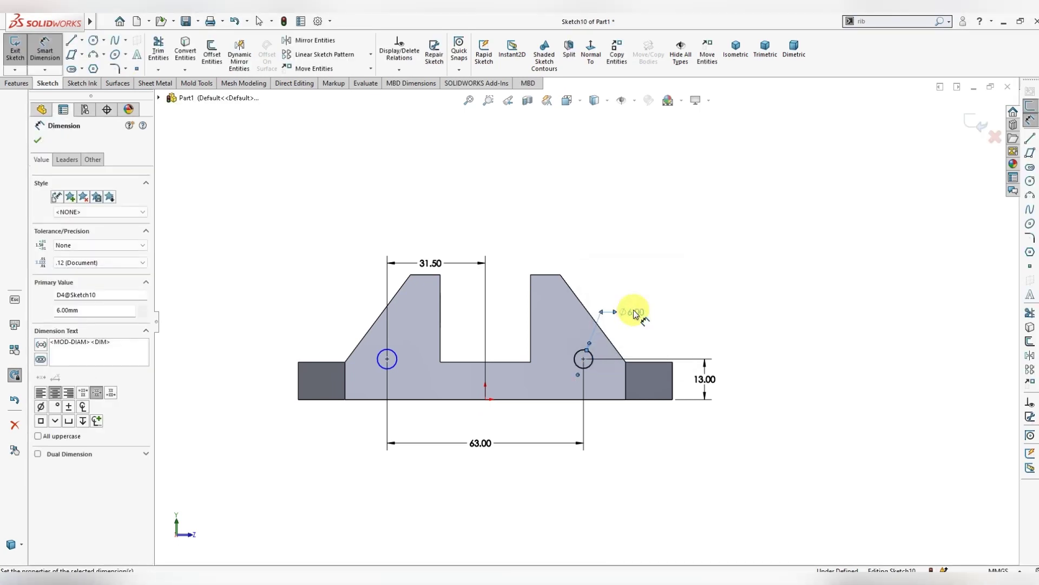
key(Escape)
Make both circles Equal, then orbit the part into a tilted 3D view.
click(591, 368)
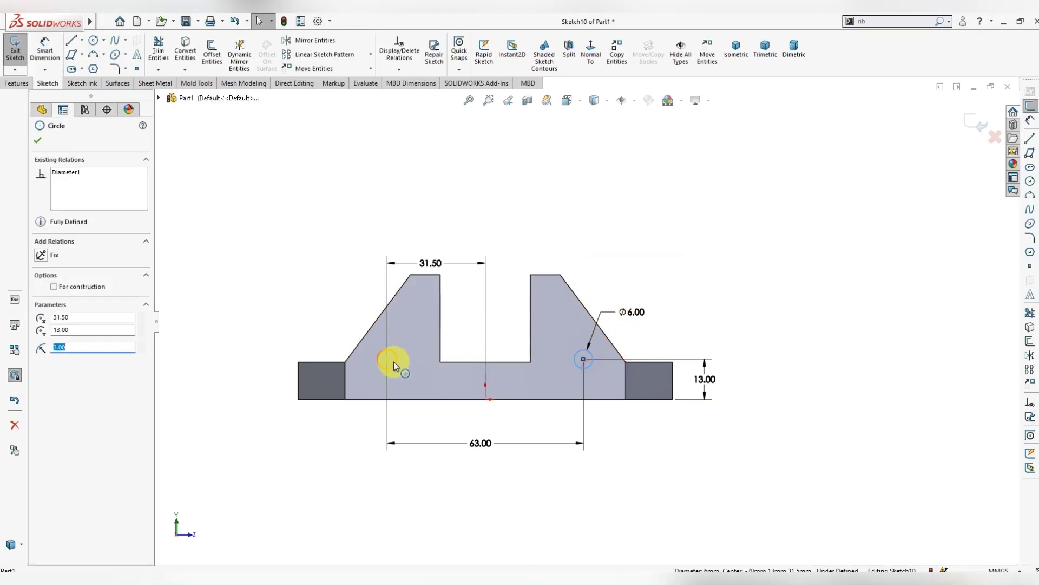
ctrl+click(394, 361)
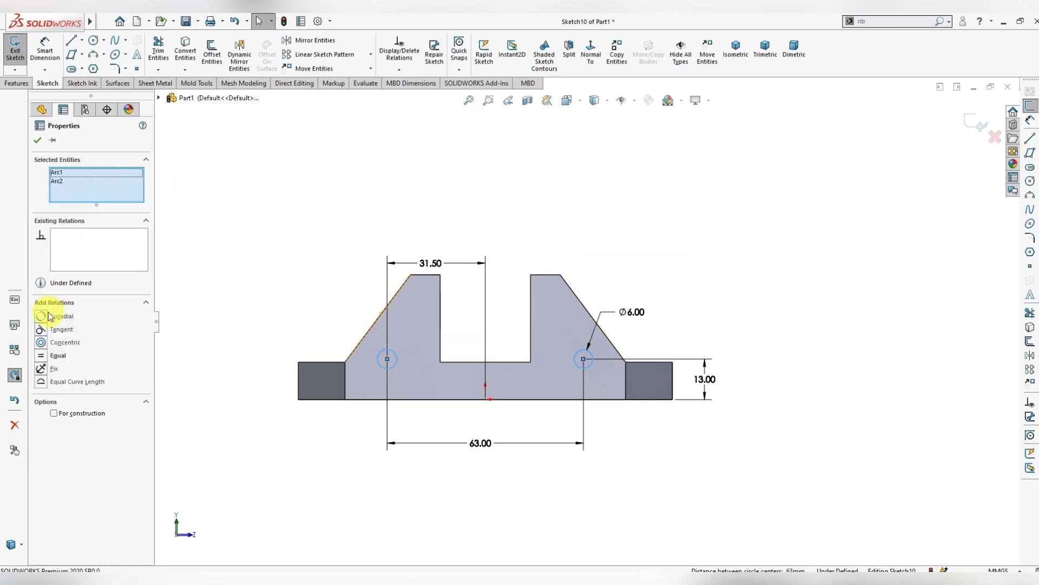
click(42, 355)
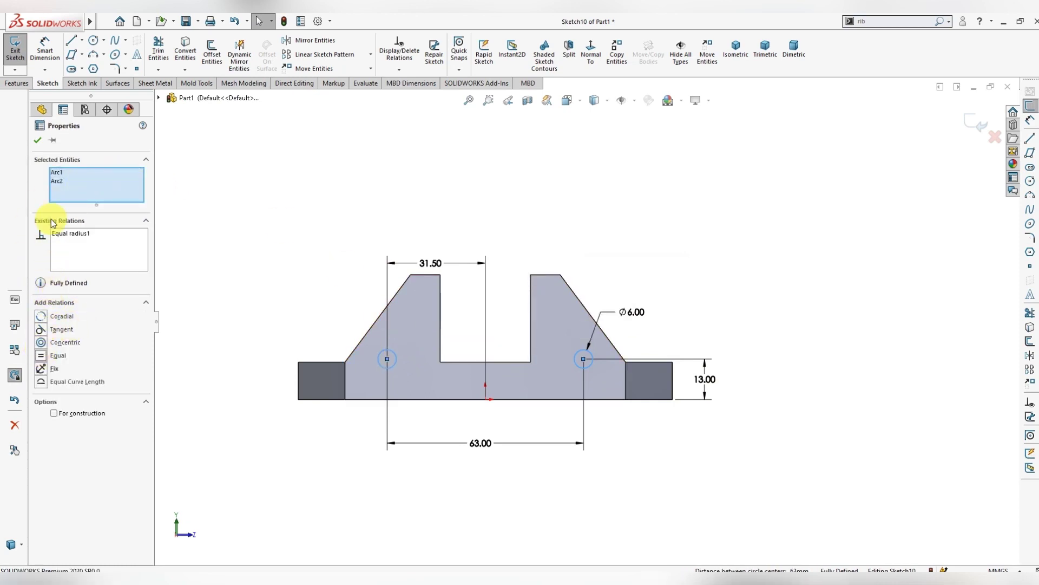
click(38, 139)
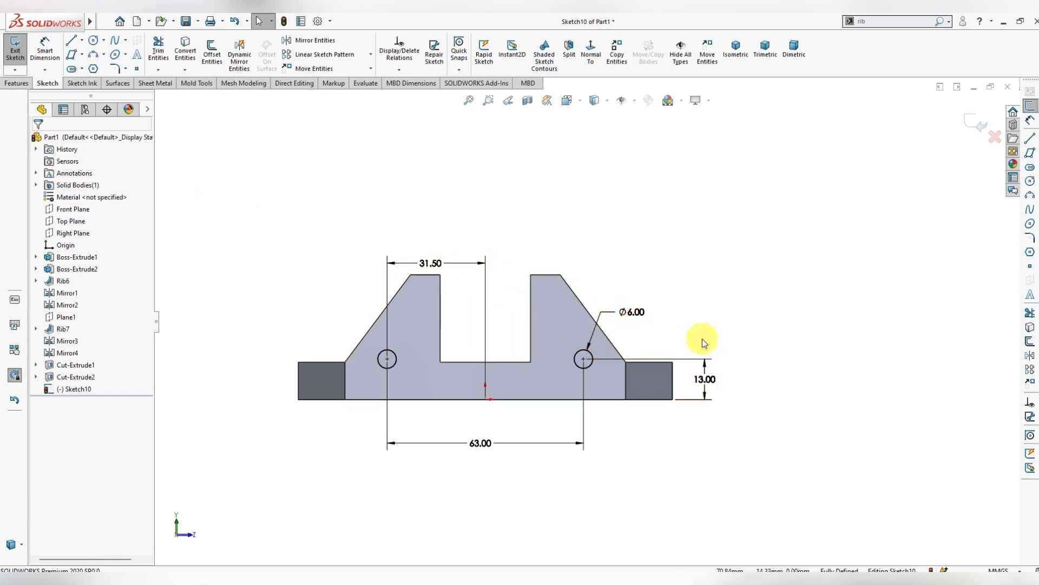
mouse_move(696, 343)
middle_down()
mouse_move(544, 373)
mouse_move(541, 401)
middle_up()
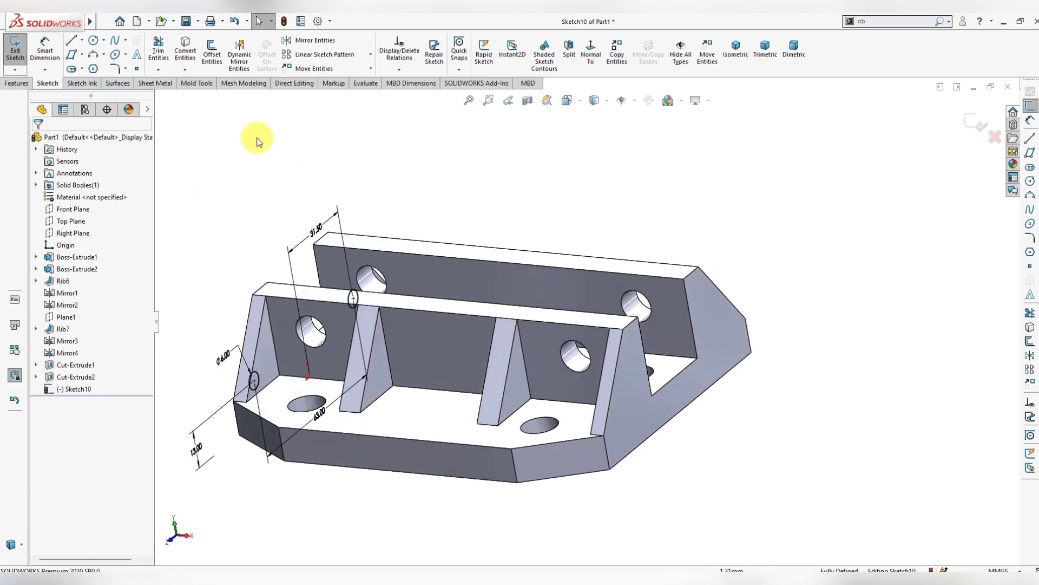
Extrude-cut the two Ø6.00 circles as Cut-Extrude3 and rotate the part to inspect it.
click(23, 85)
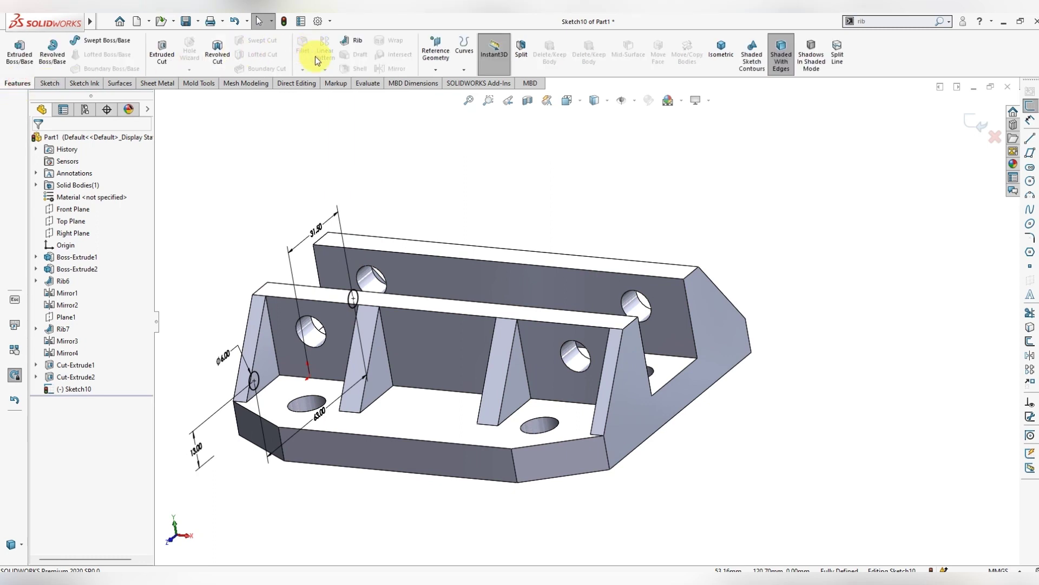
click(162, 55)
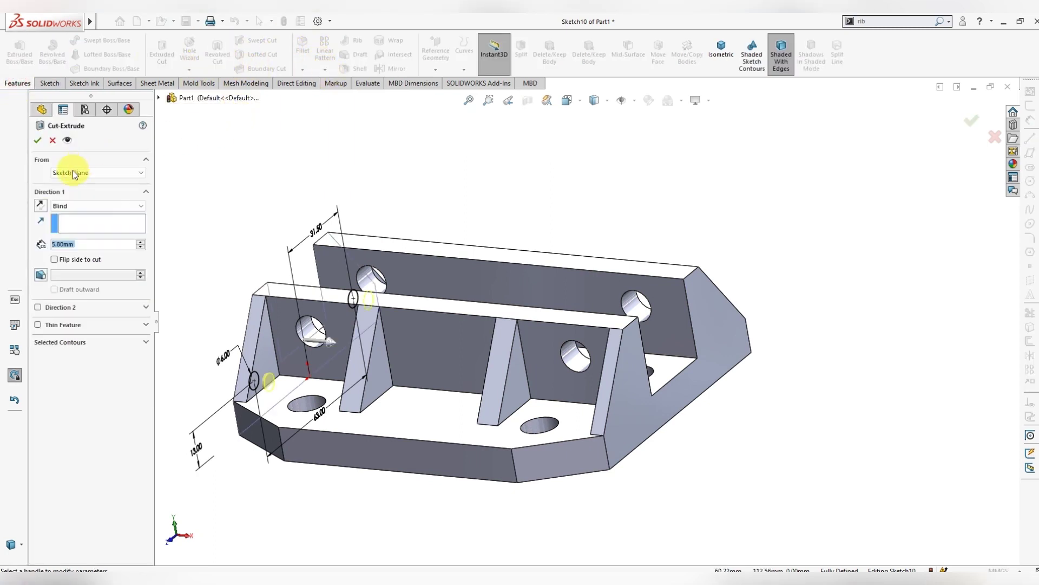
click(38, 140)
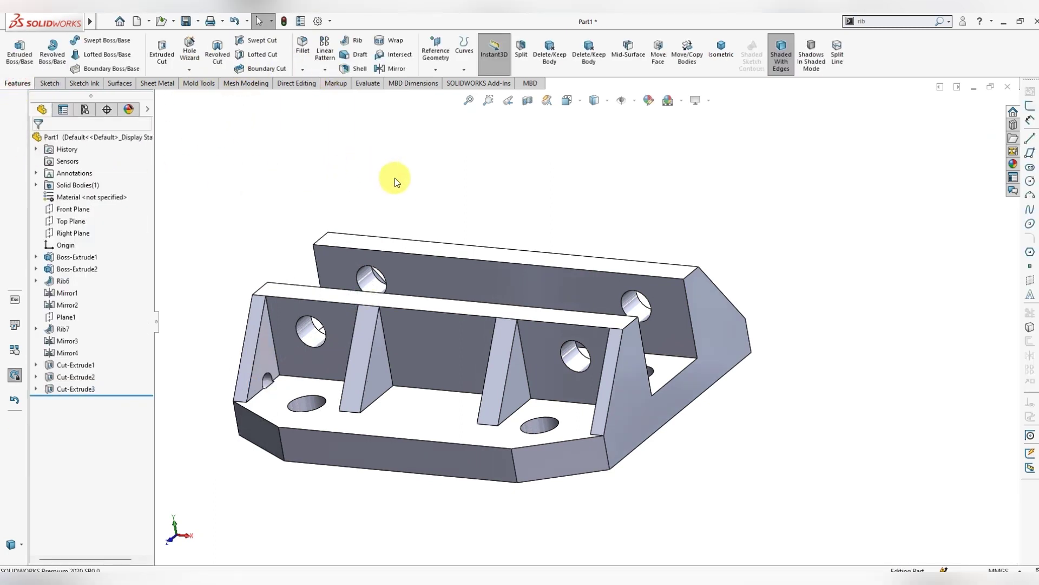
mouse_move(472, 222)
middle_down()
mouse_move(398, 277)
mouse_move(455, 271)
middle_up()
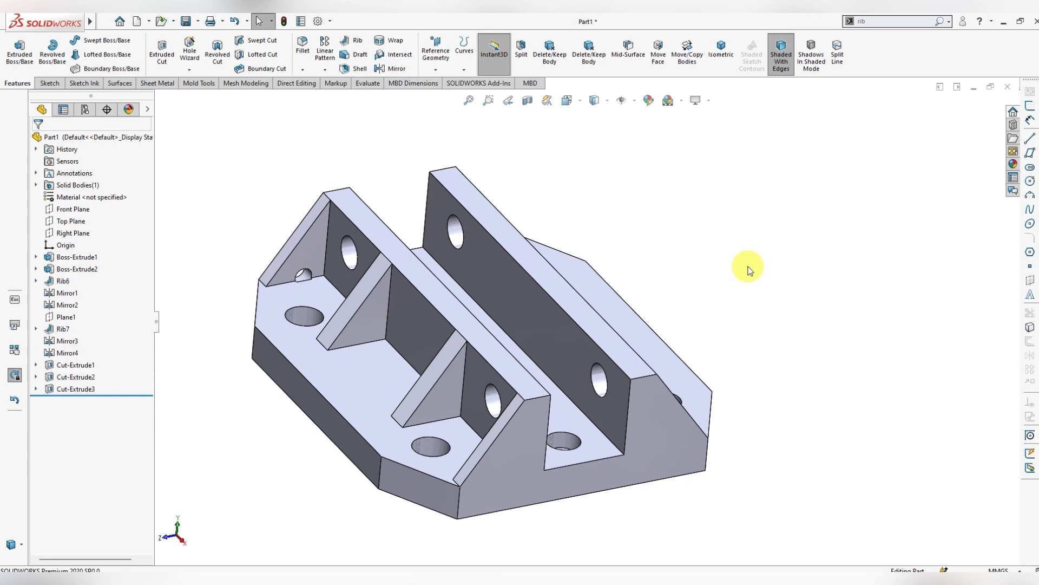
mouse_move(720, 323)
middle_down()
mouse_move(691, 271)
mouse_move(733, 278)
mouse_move(735, 311)
mouse_move(674, 300)
mouse_move(686, 297)
middle_up()
scroll(686, 296, up, 2)
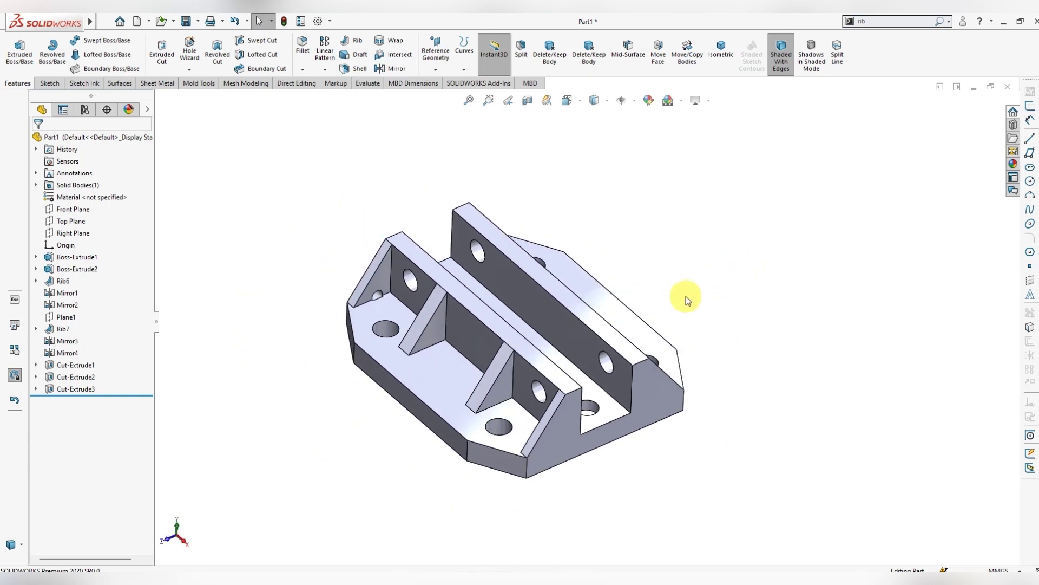
click(1013, 163)
Apply the Metal > Chrome 'chromium plate' appearance to the bracket, replacing a trial polished steel.
click(861, 119)
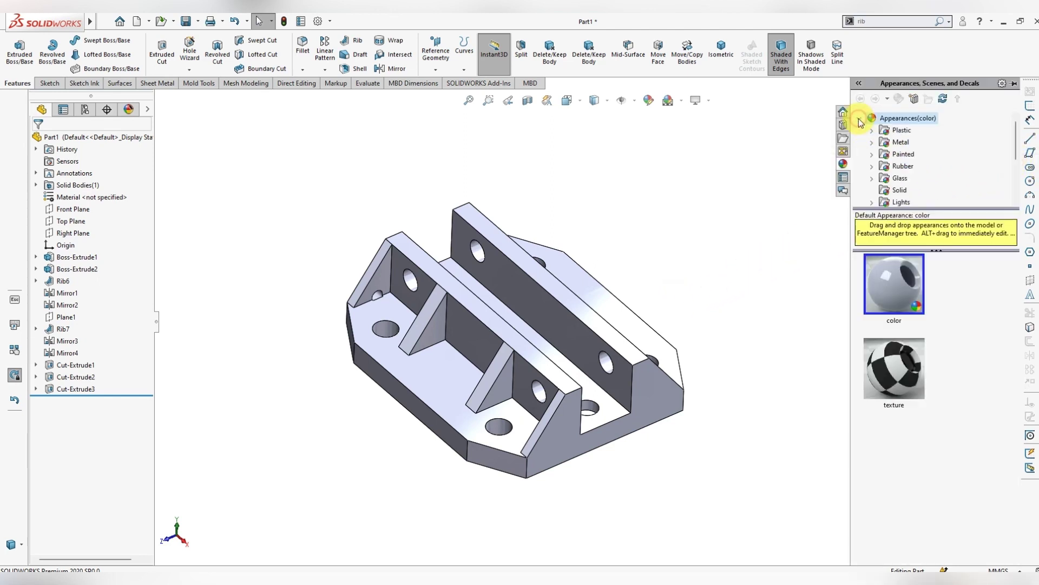
click(872, 142)
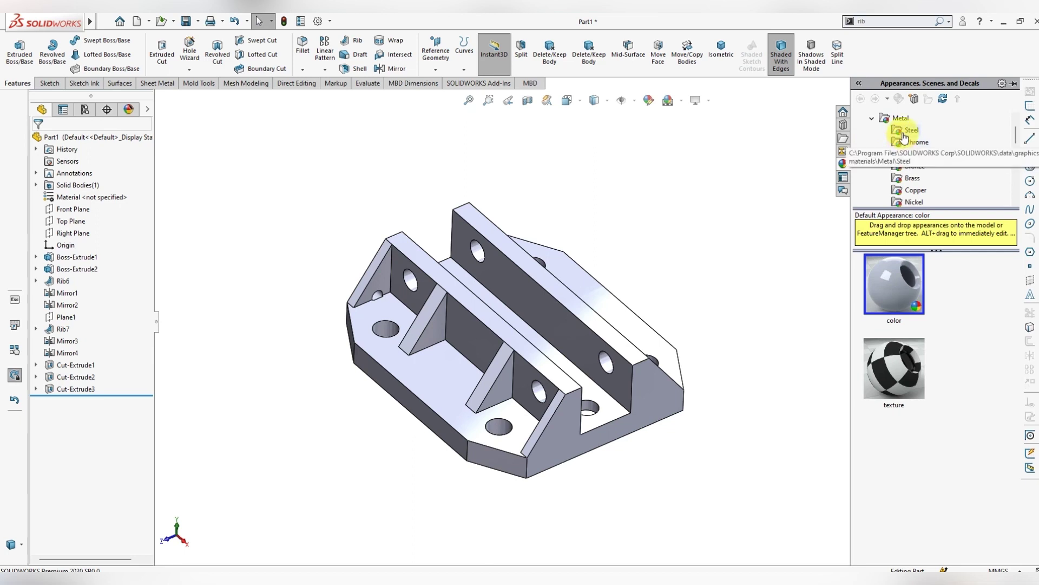
click(911, 130)
double_click(914, 293)
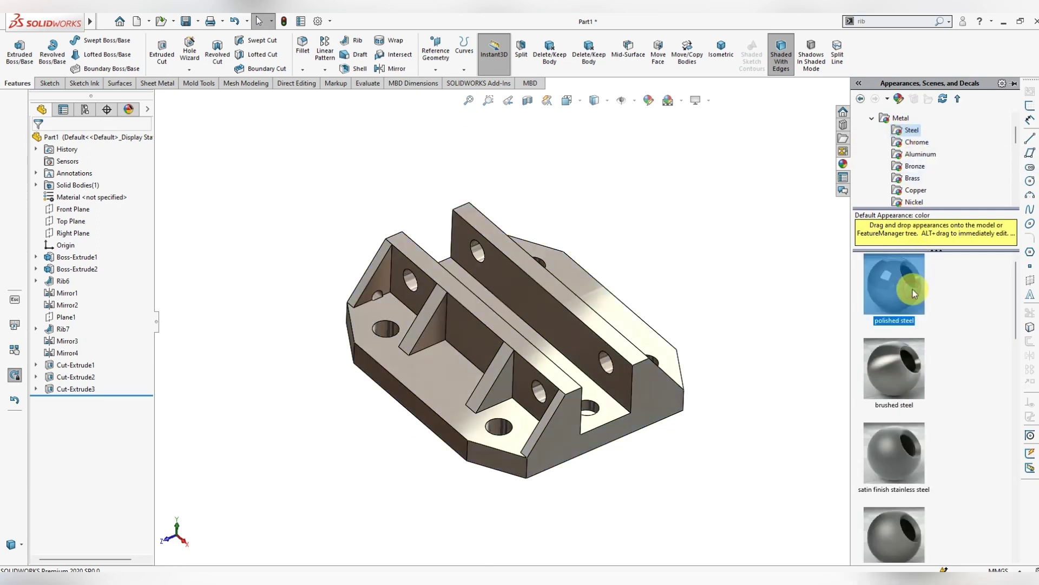
click(908, 144)
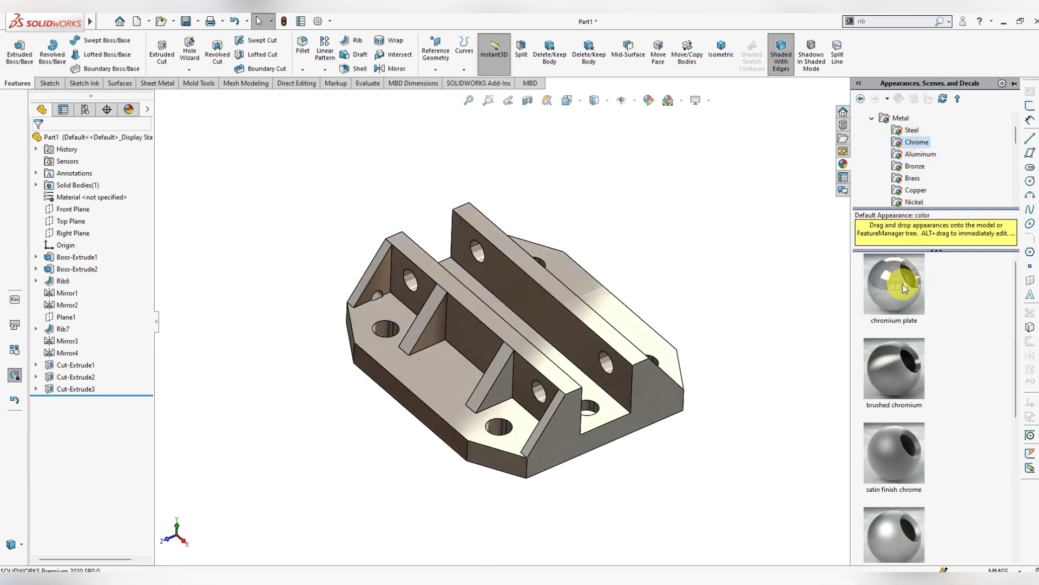
double_click(877, 279)
mouse_move(755, 340)
middle_down()
mouse_move(765, 312)
mouse_move(756, 347)
mouse_move(704, 321)
mouse_move(611, 349)
mouse_move(513, 418)
mouse_move(511, 528)
mouse_move(534, 518)
mouse_move(545, 547)
middle_up()
click(760, 326)
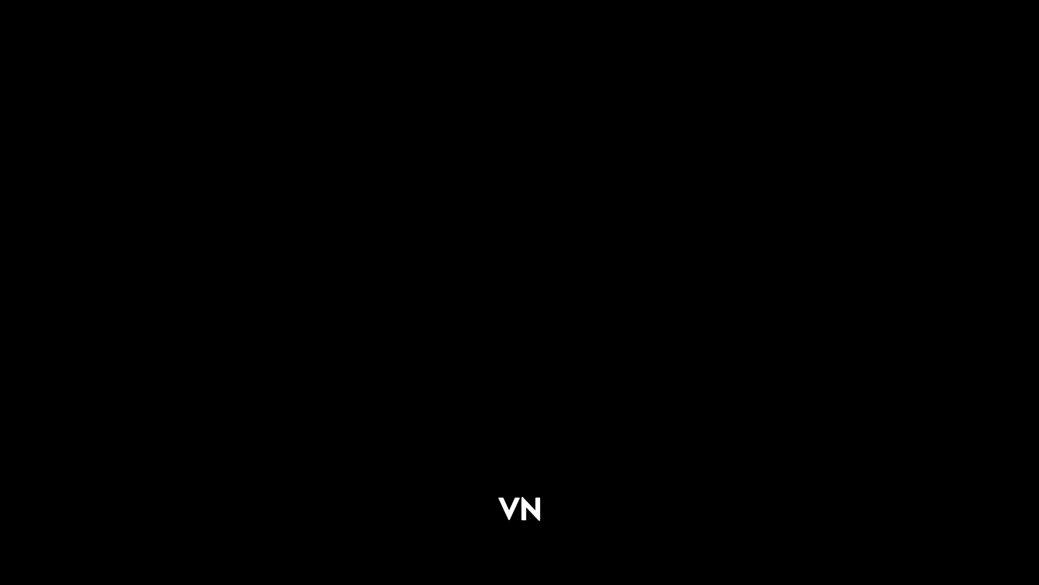